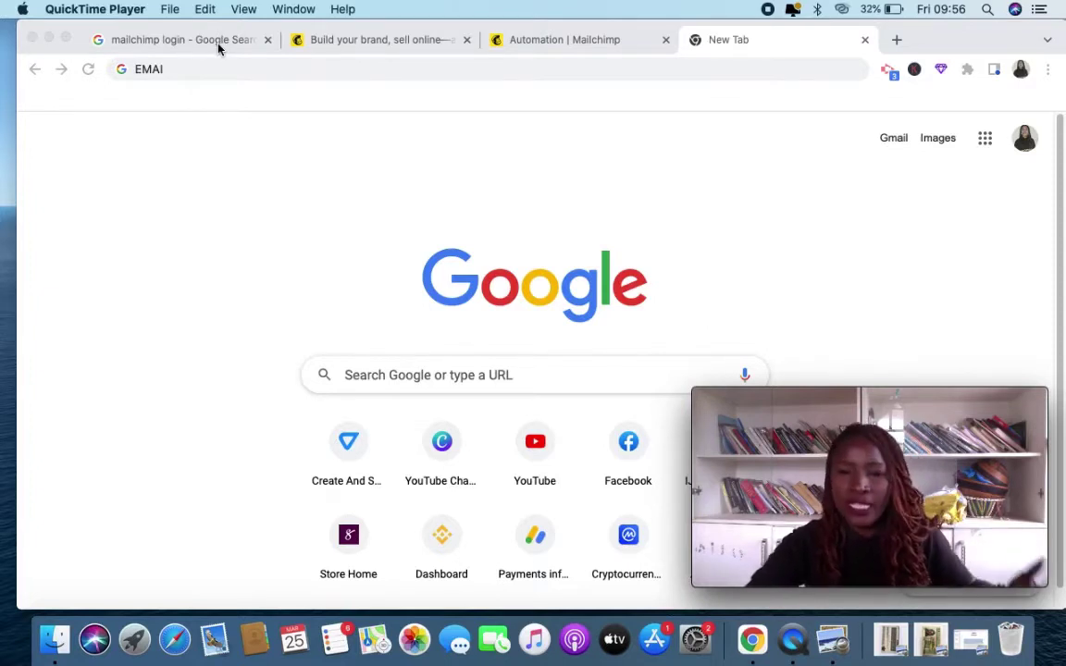
Switch Chrome tabs to the Mailchimp Automation page showing the Single welcome email draft
click(214, 42)
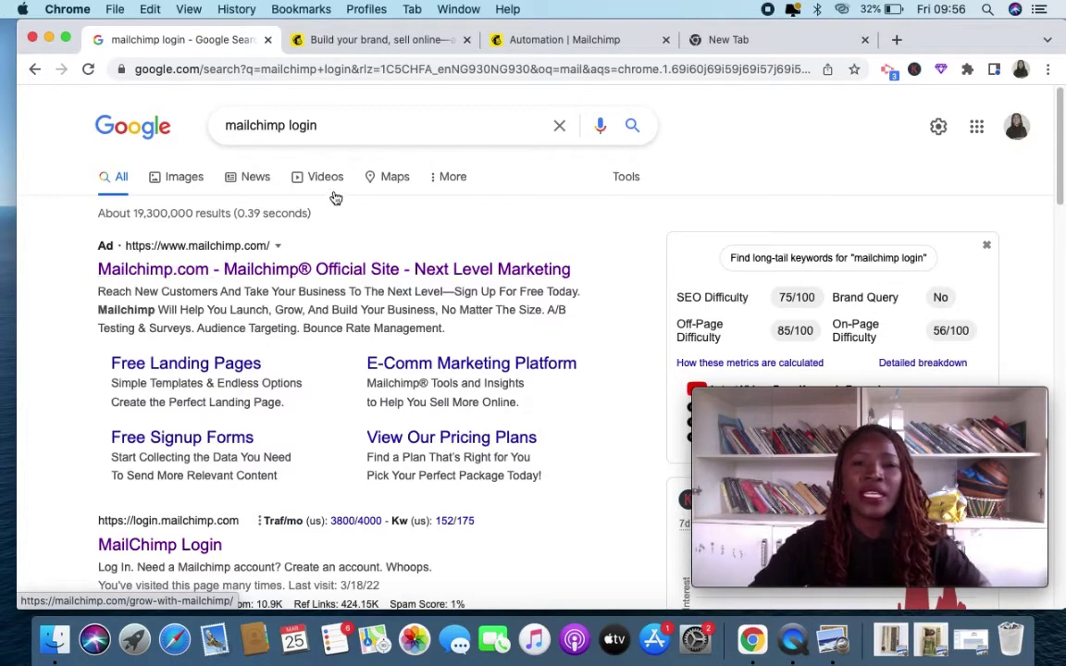
click(377, 39)
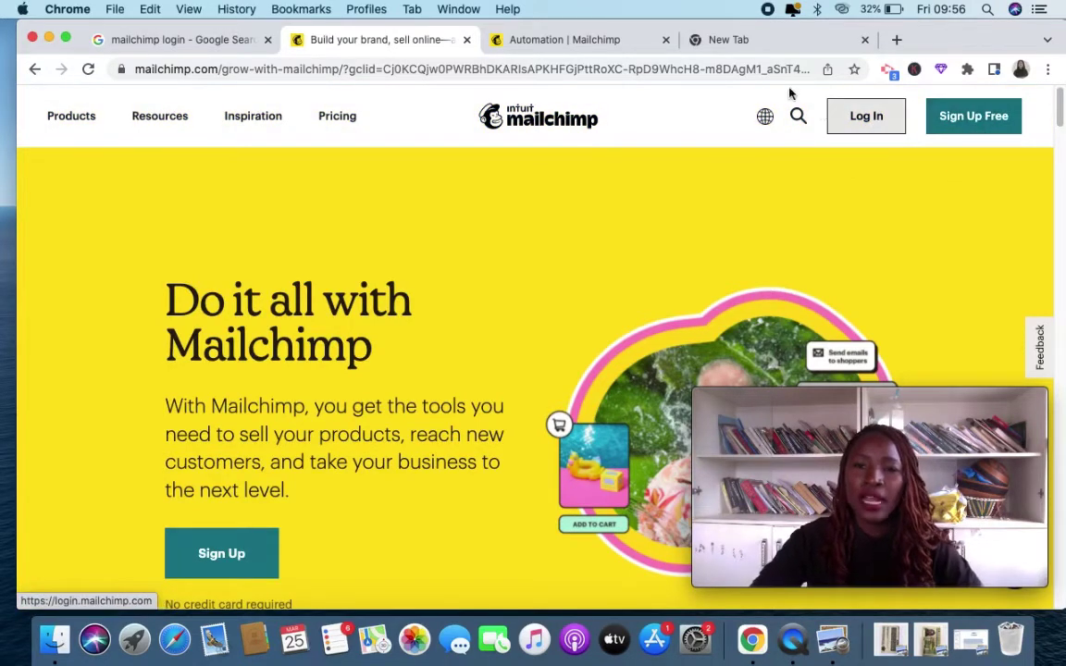
click(600, 40)
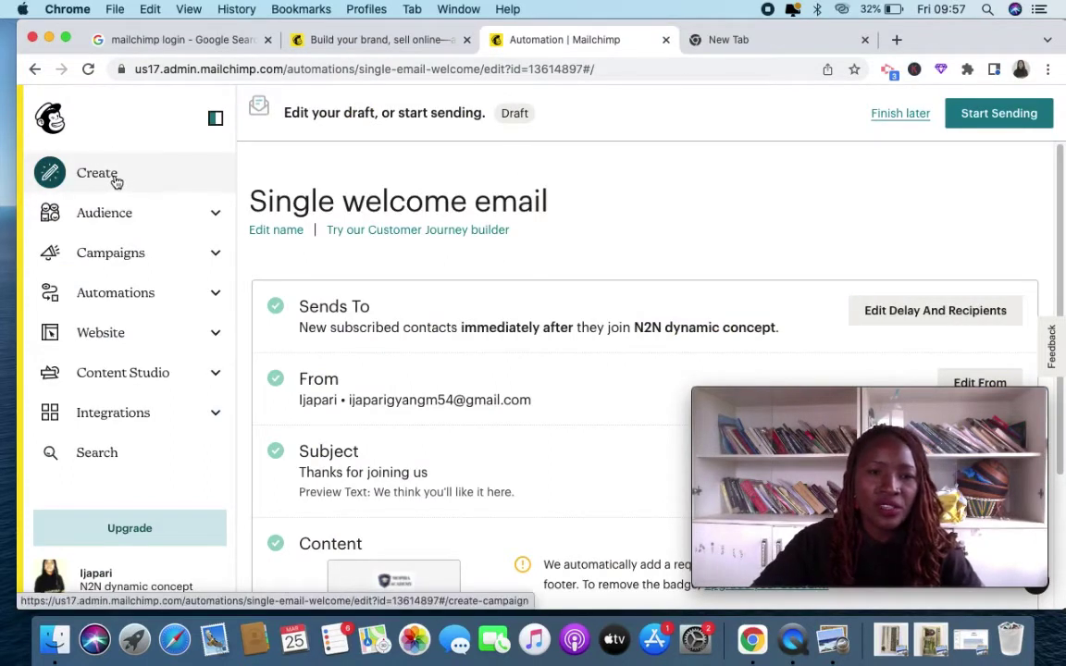
Create a landing page named 'EMAIL MARKETING' with the N2N dynamic concept audience selected
click(98, 173)
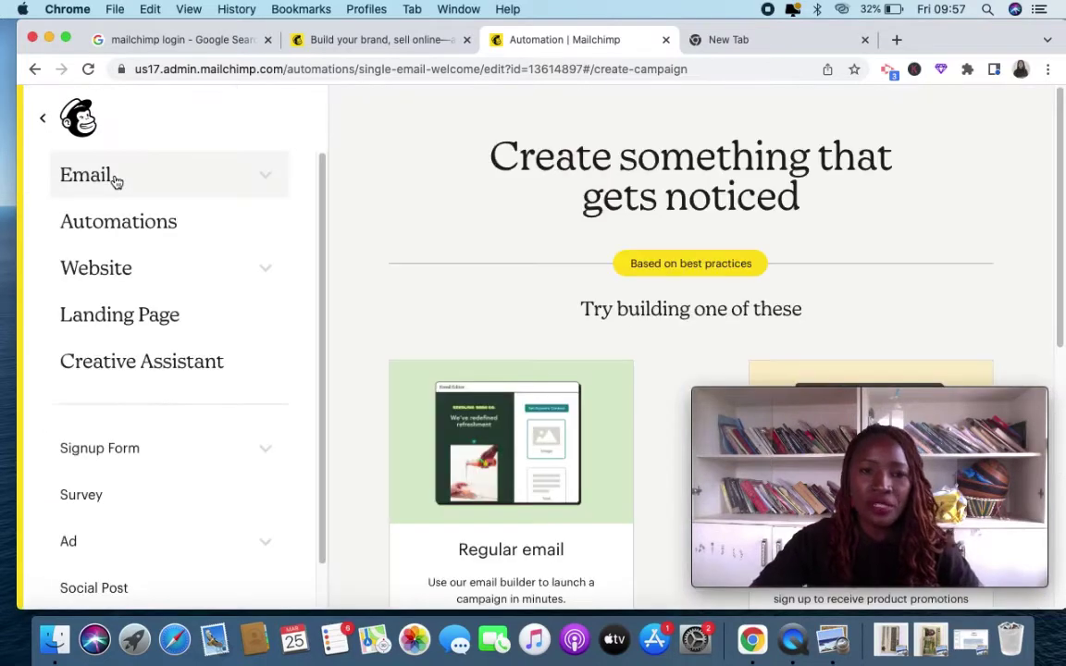
click(118, 324)
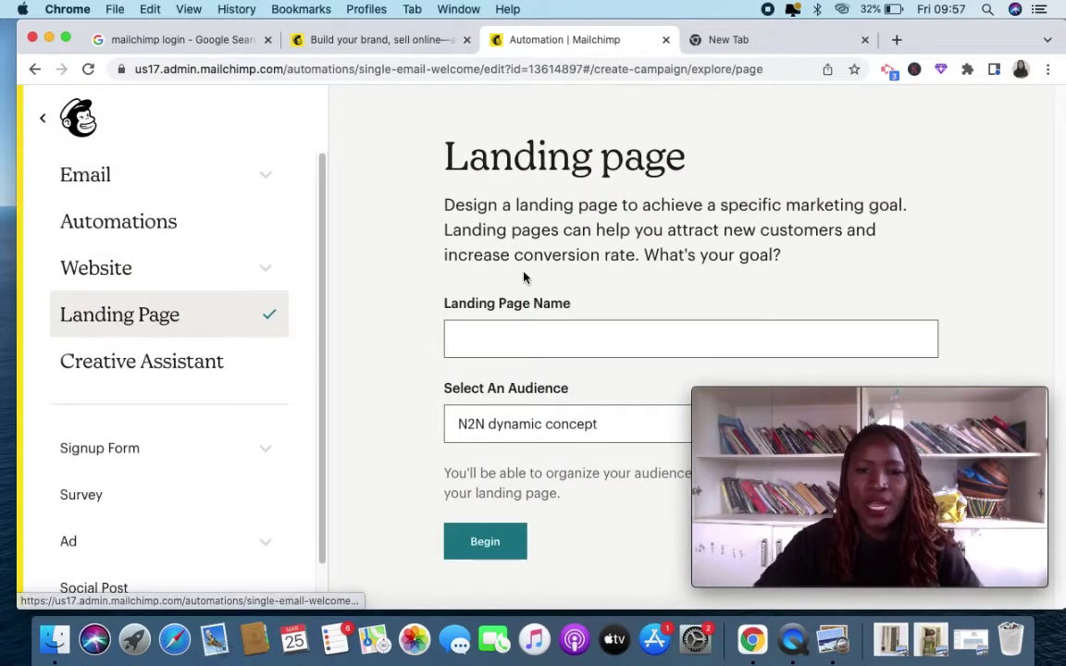
click(499, 346)
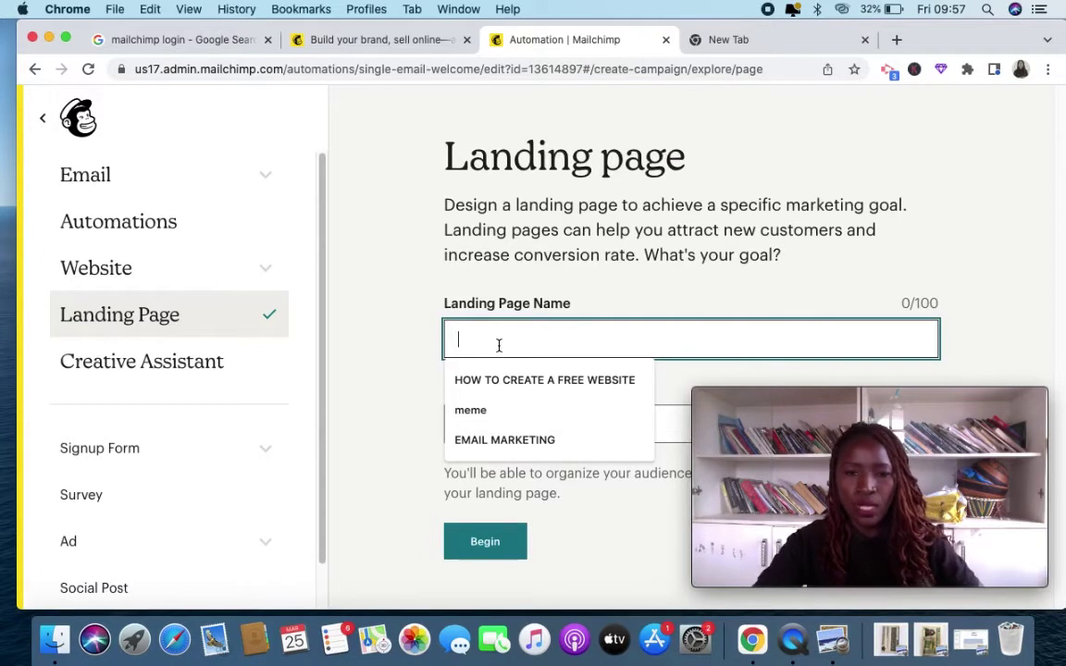
click(509, 441)
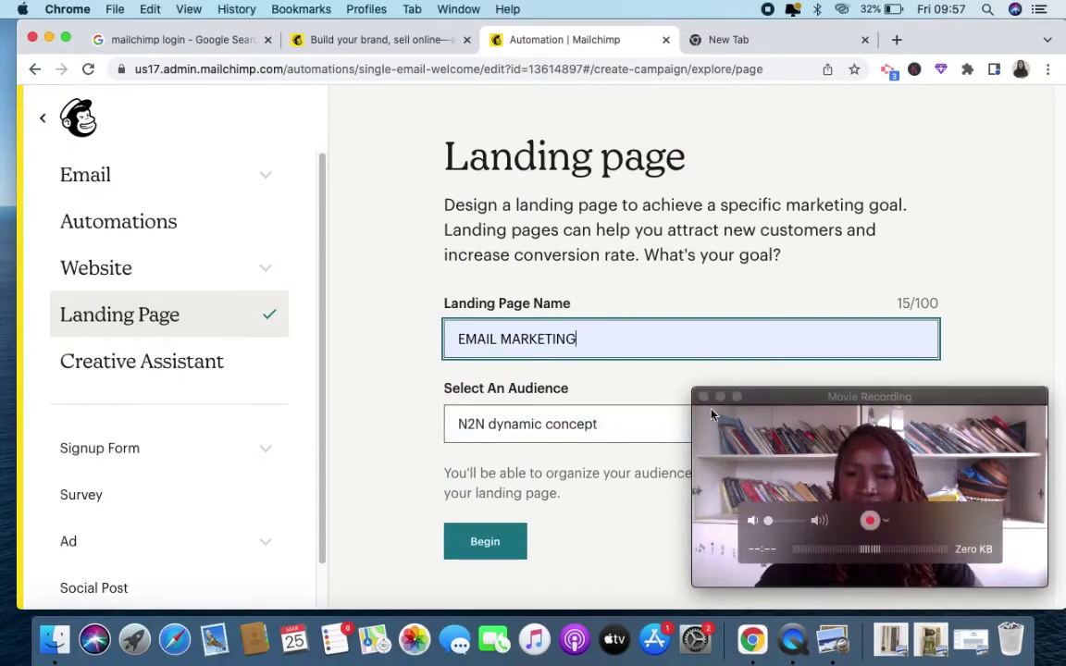
click(721, 397)
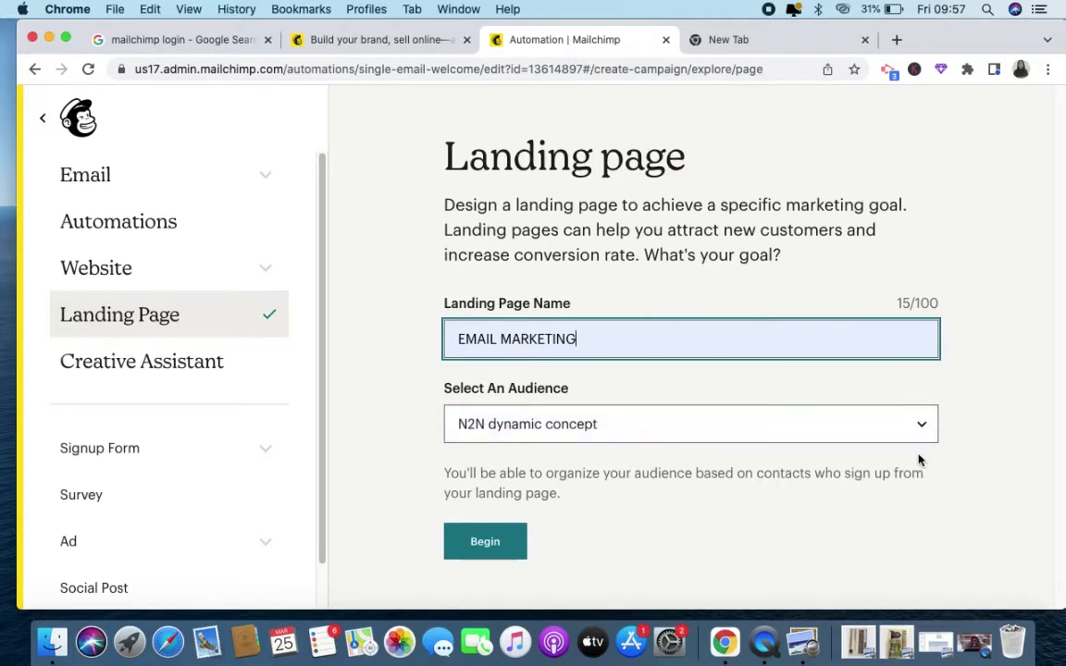
click(904, 428)
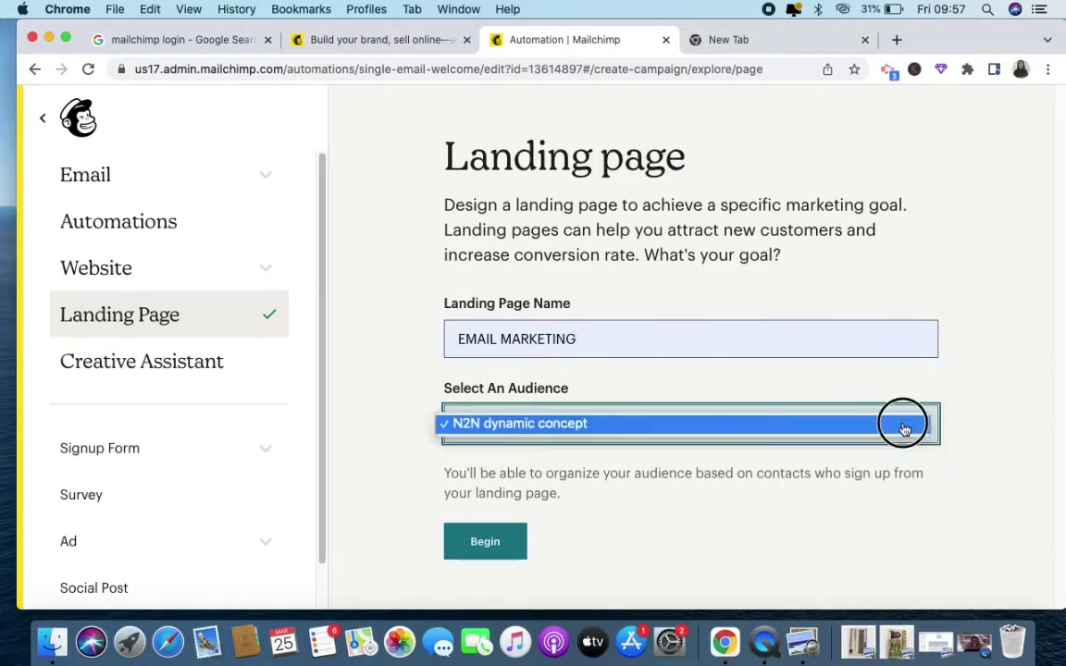
click(893, 426)
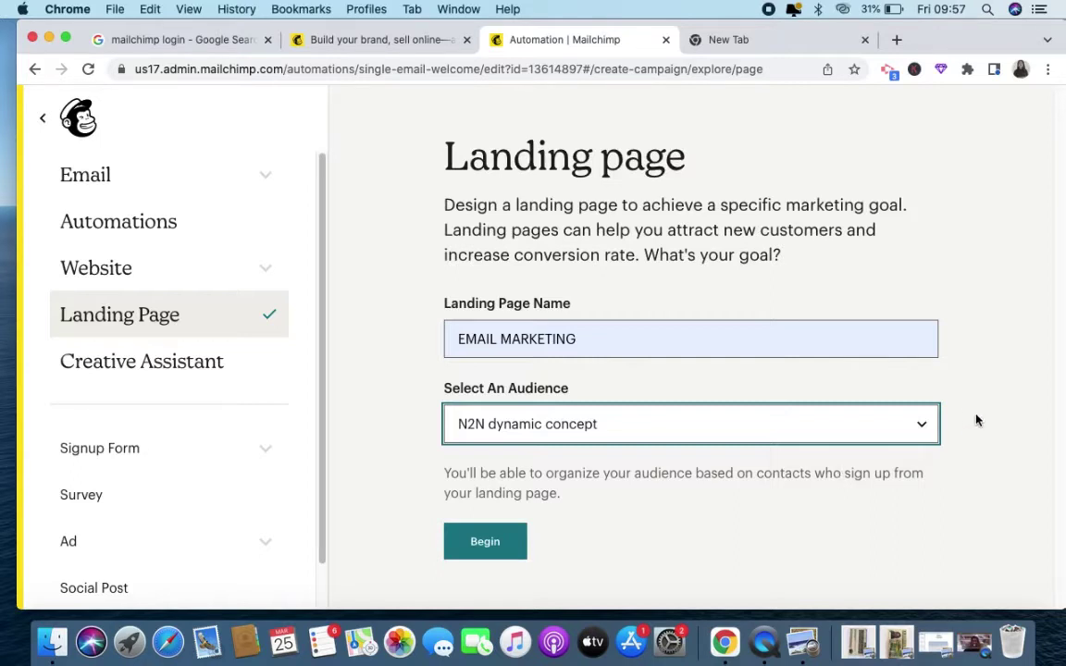
Begin the landing page and choose the Lead Generation (Simple) template
click(500, 539)
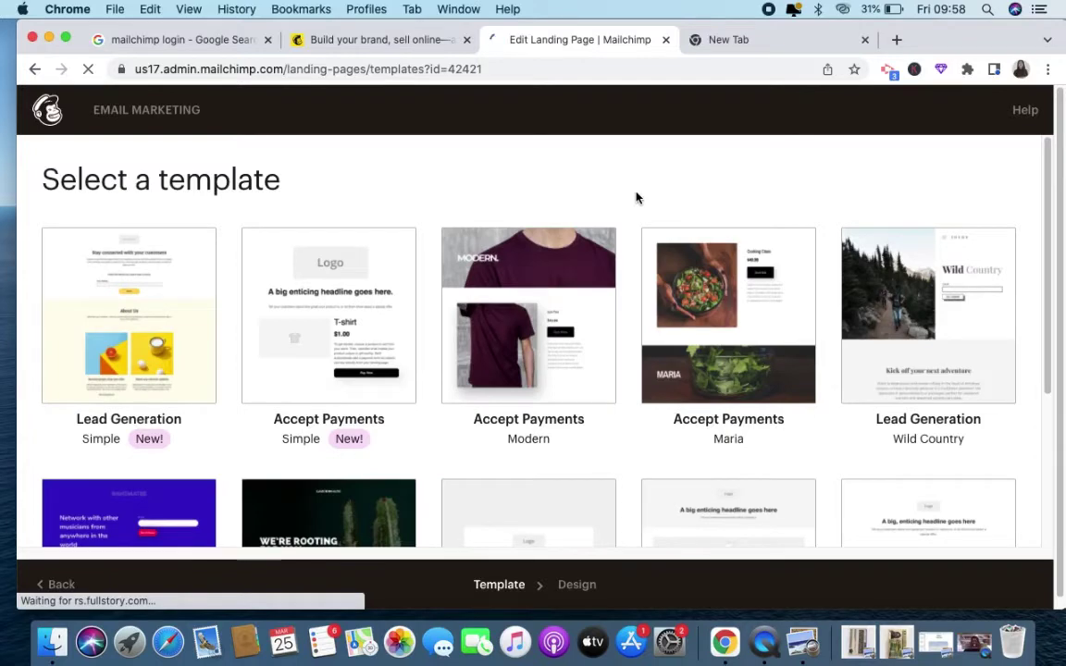
scroll(560, 374, down, 5)
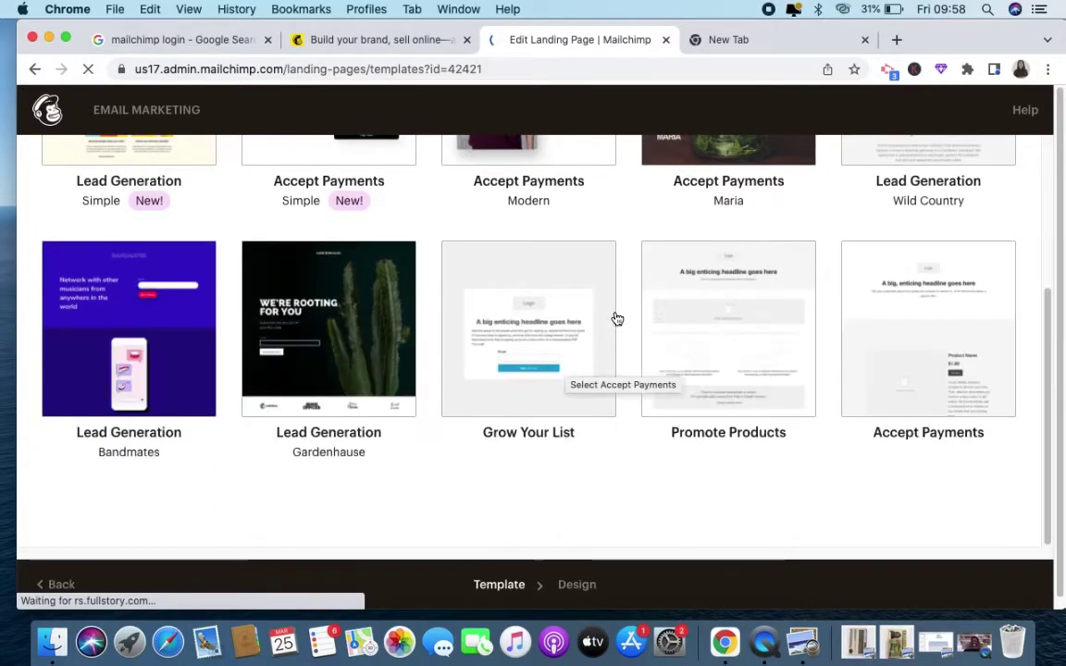
scroll(614, 314, up, 5)
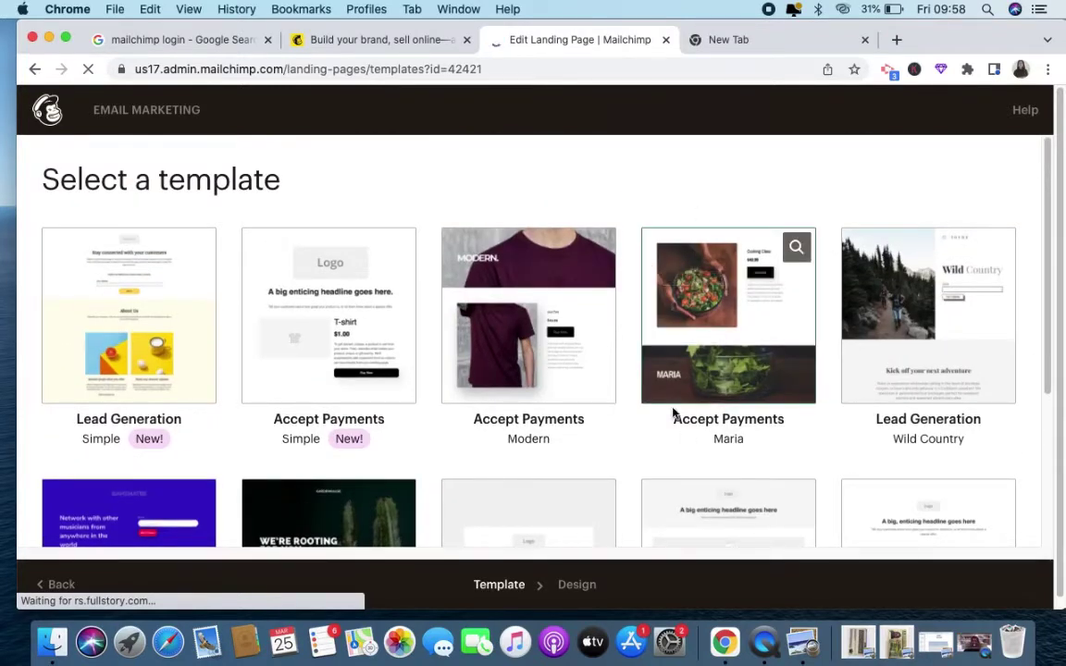
click(105, 289)
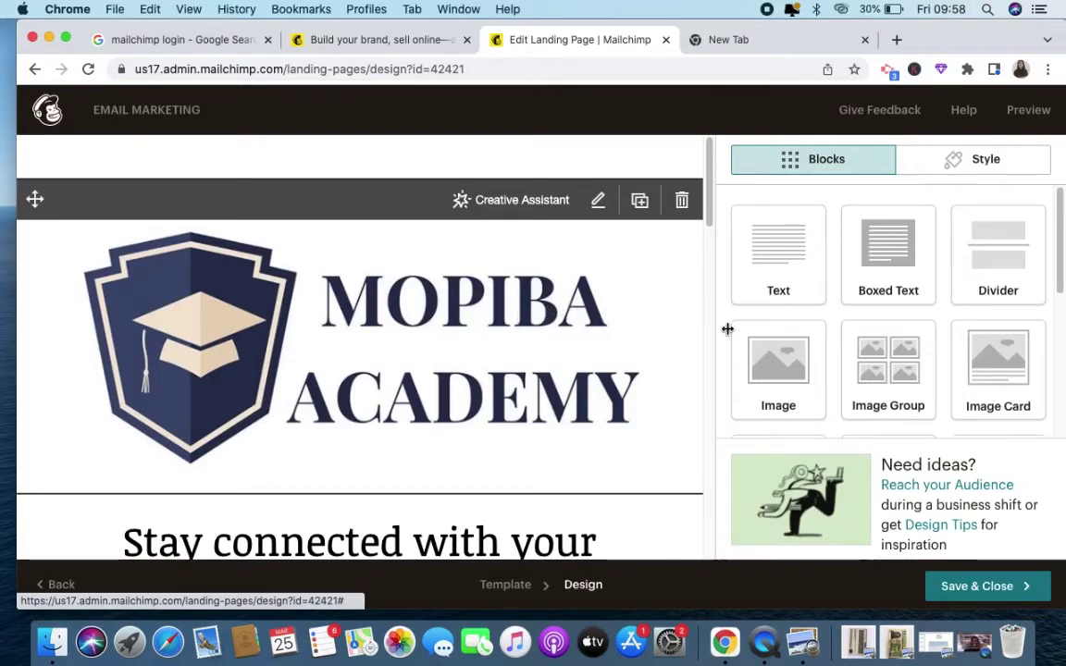
Keep the original MOPIBA ACADEMY logo image but reduce its display size to about 50%
click(602, 201)
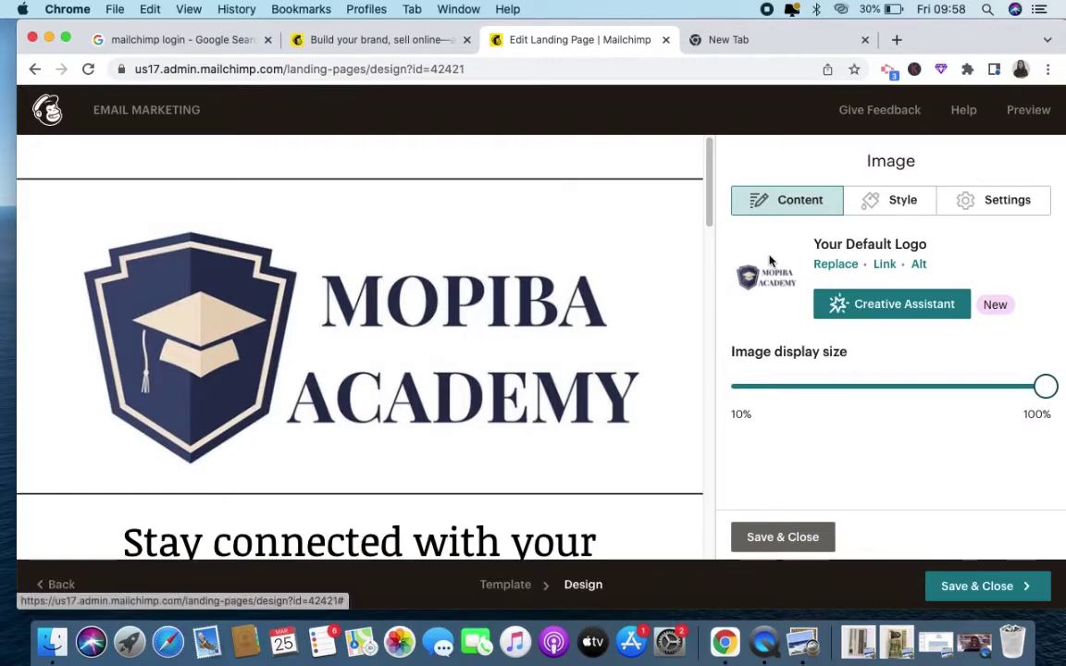
click(838, 267)
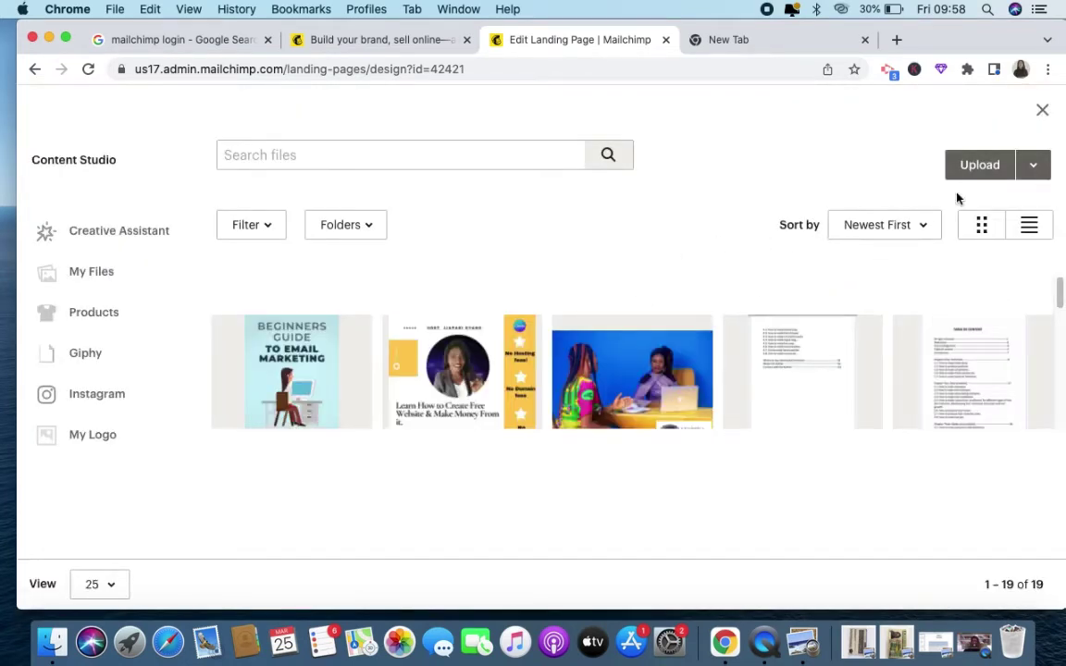
click(991, 176)
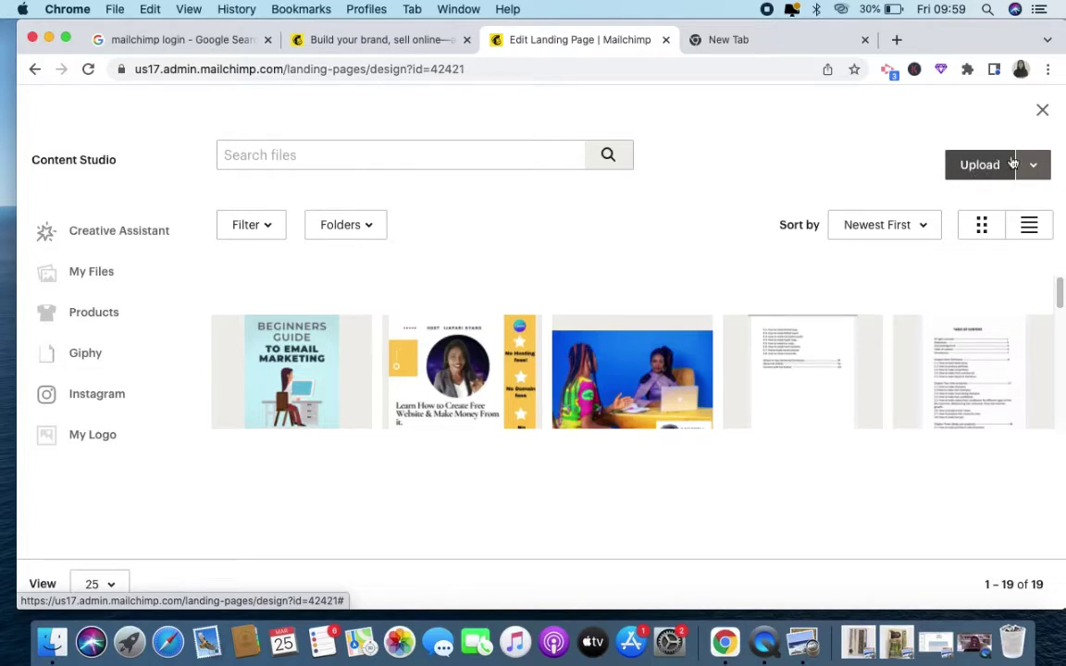
click(1043, 110)
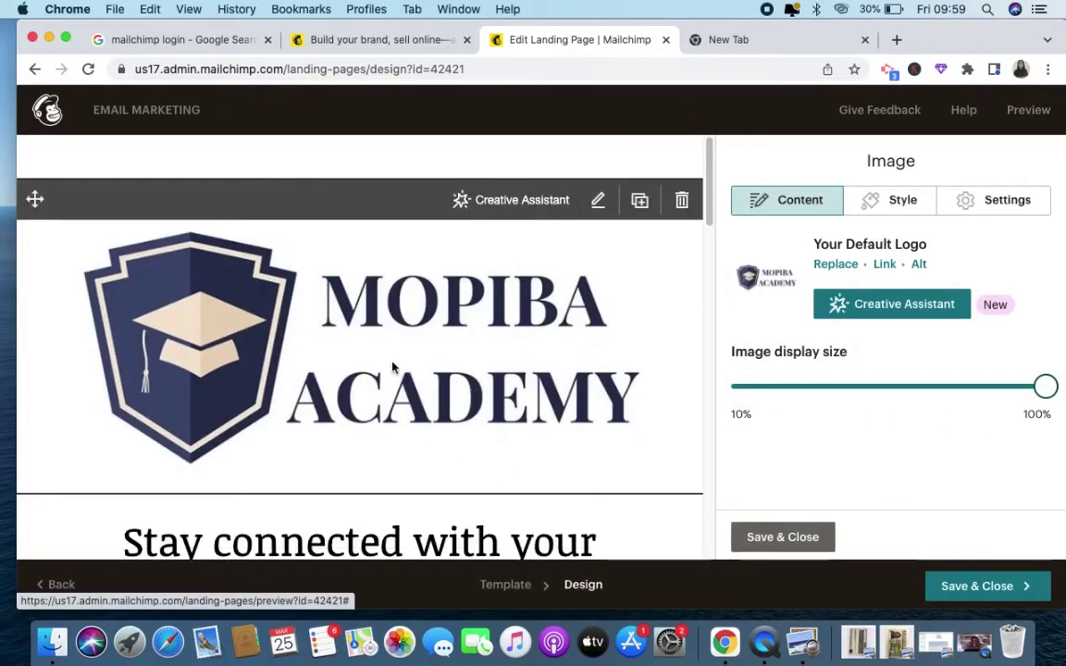
drag(1046, 387, 887, 374)
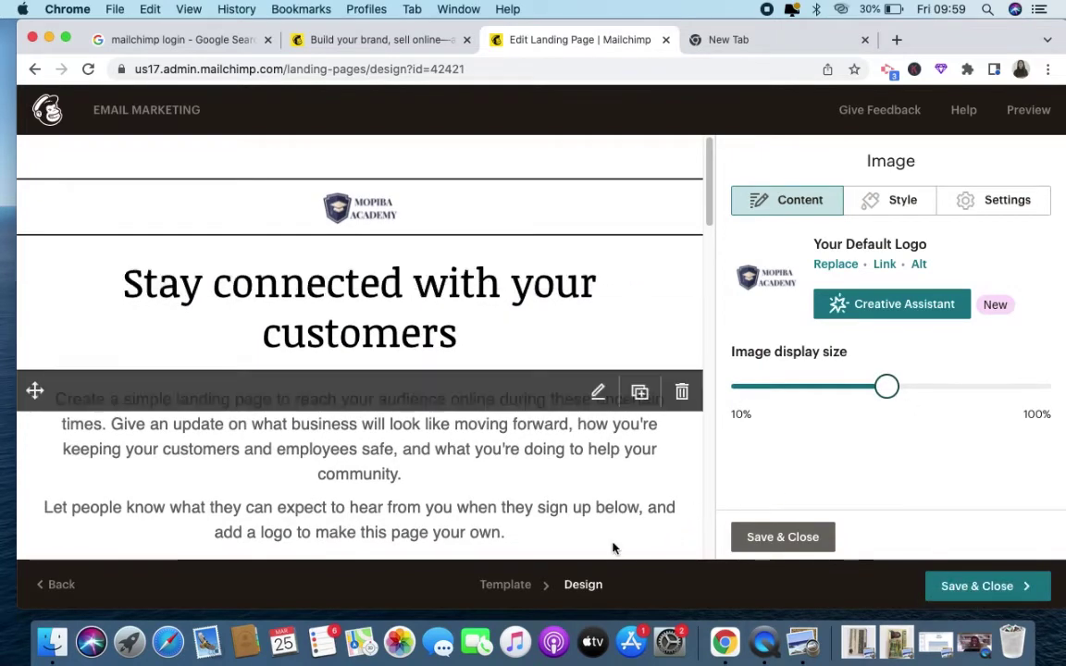
Erase most of the template's main heading text
click(312, 335)
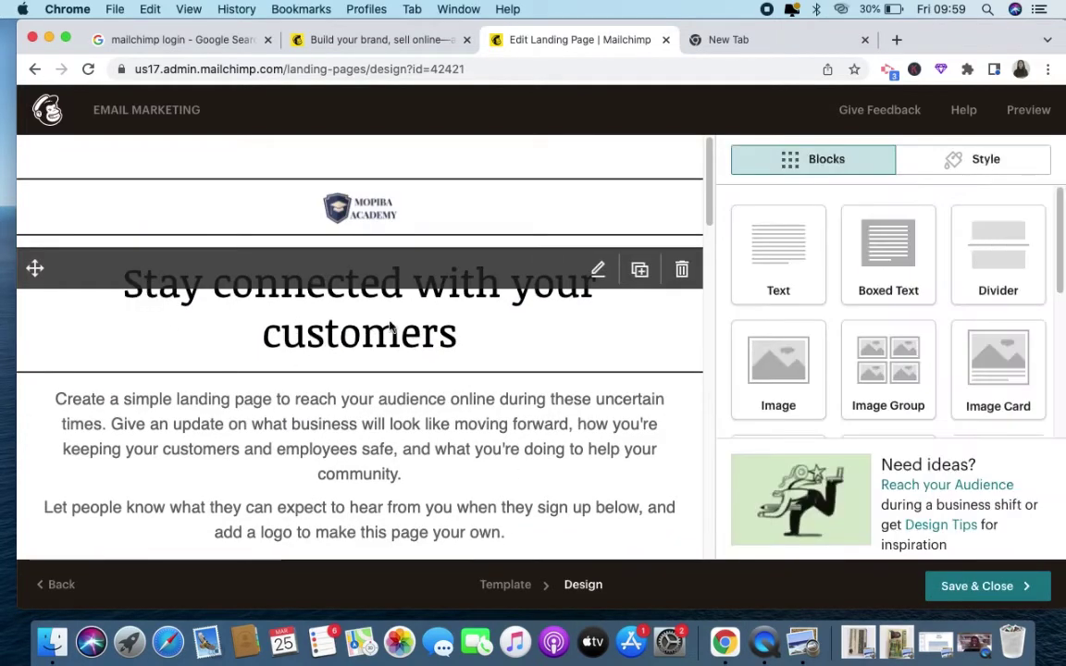
click(598, 269)
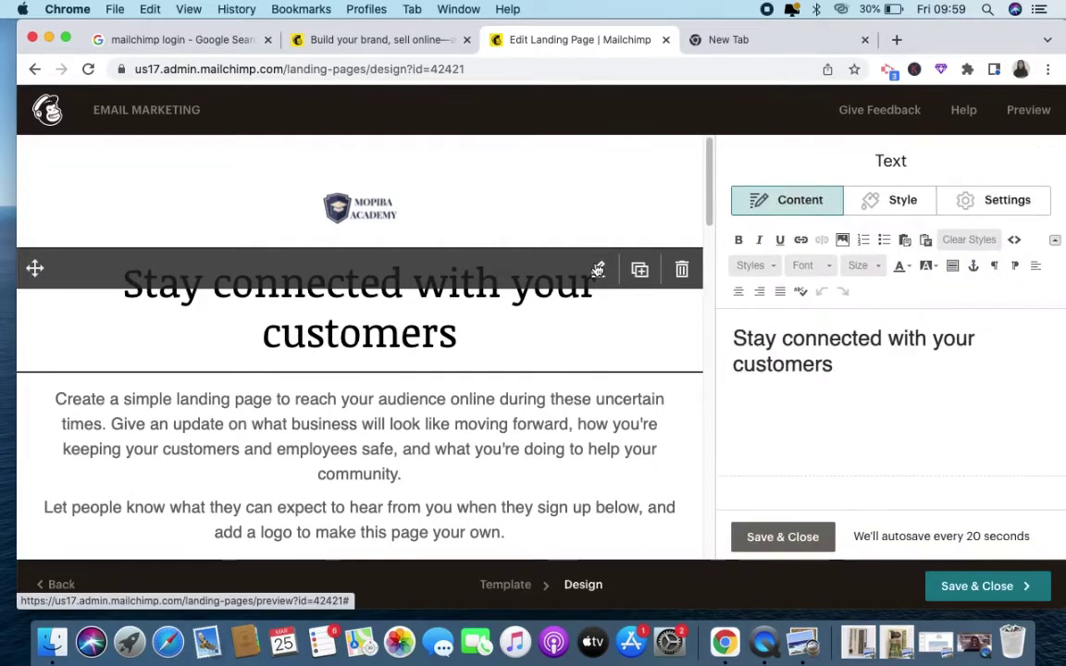
click(834, 361)
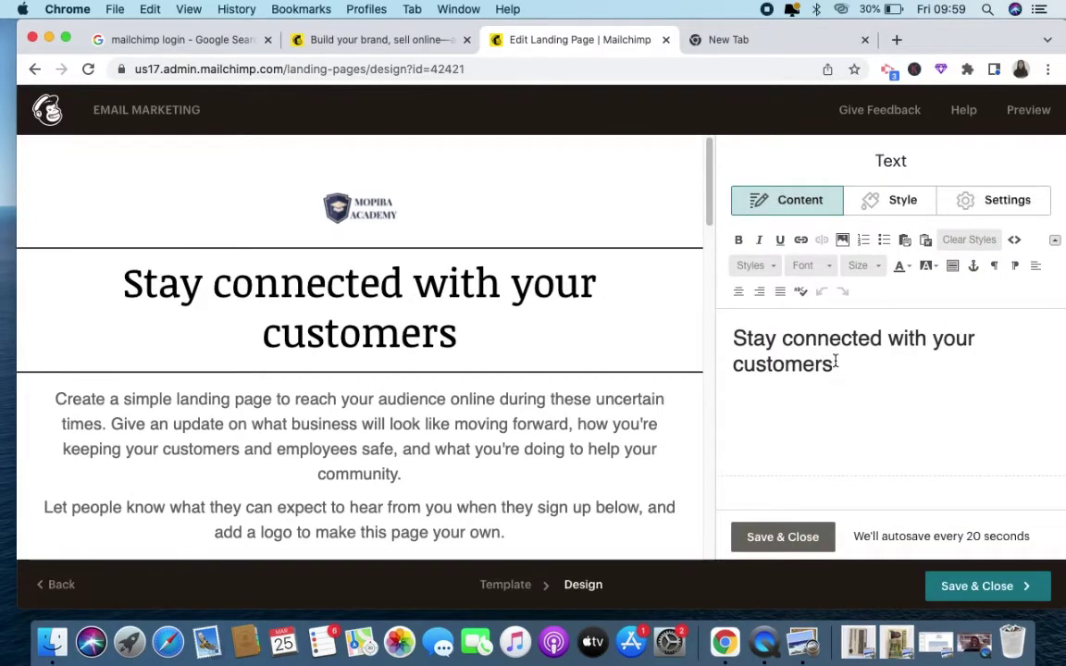
key(BackSpace)
key(BackSpace)
key(BackSpace)
key(BackSpace)
key(BackSpace)
key(BackSpace)
key(BackSpace)
key(BackSpace)
key(BackSpace)
key(BackSpace)
key(BackSpace)
key(BackSpace)
key(BackSpace)
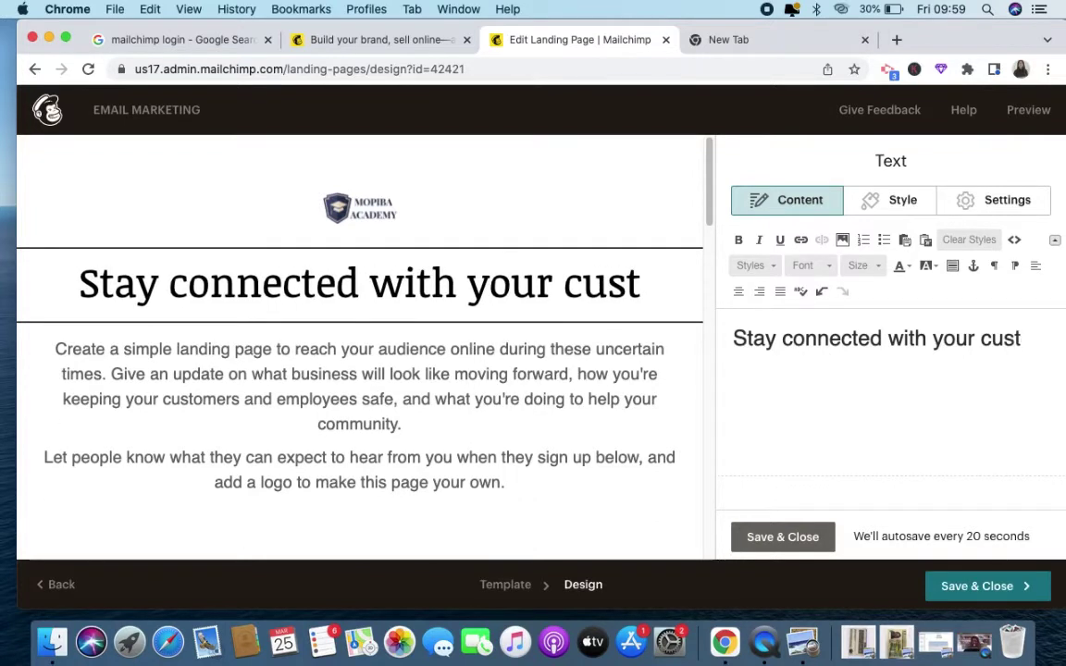
key(BackSpace)
key(BackSpace)
key(BackSpace)
key(BackSpace)
key(BackSpace)
key(BackSpace)
key(BackSpace)
key(BackSpace)
key(BackSpace)
key(BackSpace)
key(BackSpace)
key(BackSpace)
key(BackSpace)
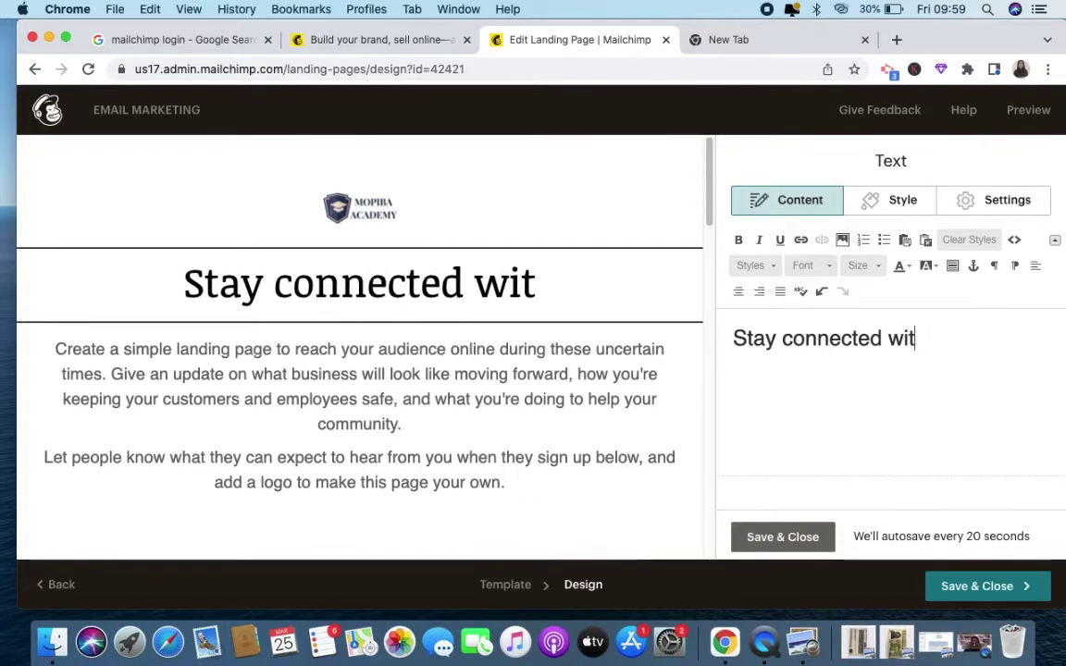
key(BackSpace)
key(BackSpace)
key(BackSpace)
key(BackSpace)
key(BackSpace)
key(BackSpace)
key(BackSpace)
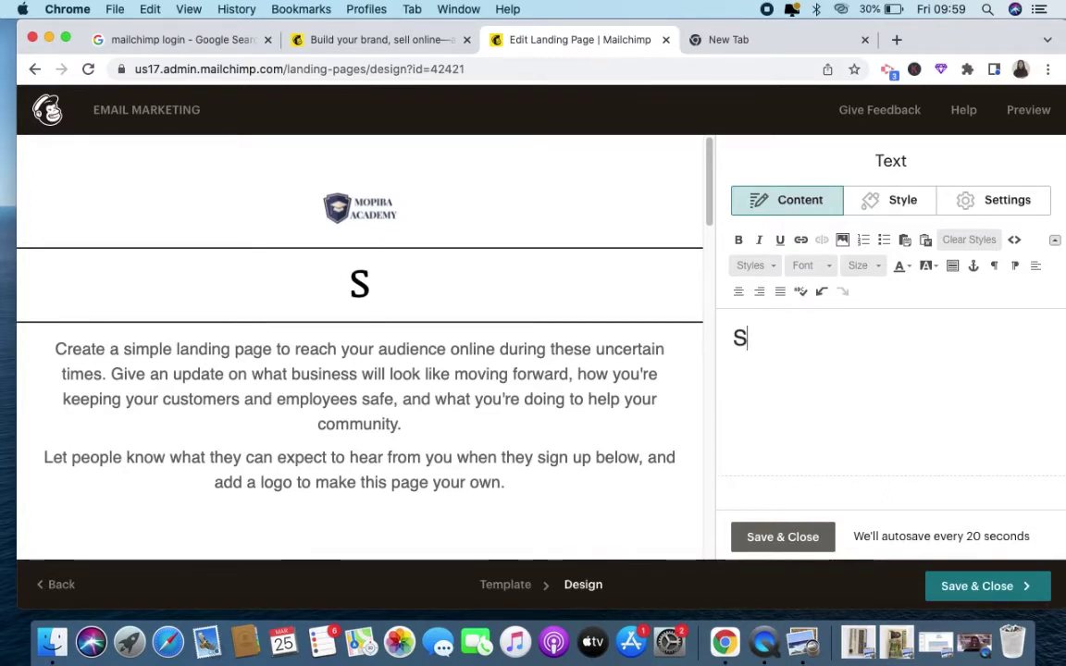
Type 'LANDING PAGE ON EMAIL MARKETING' as the heading, fixing the typo and removing the stray S
text(LA)
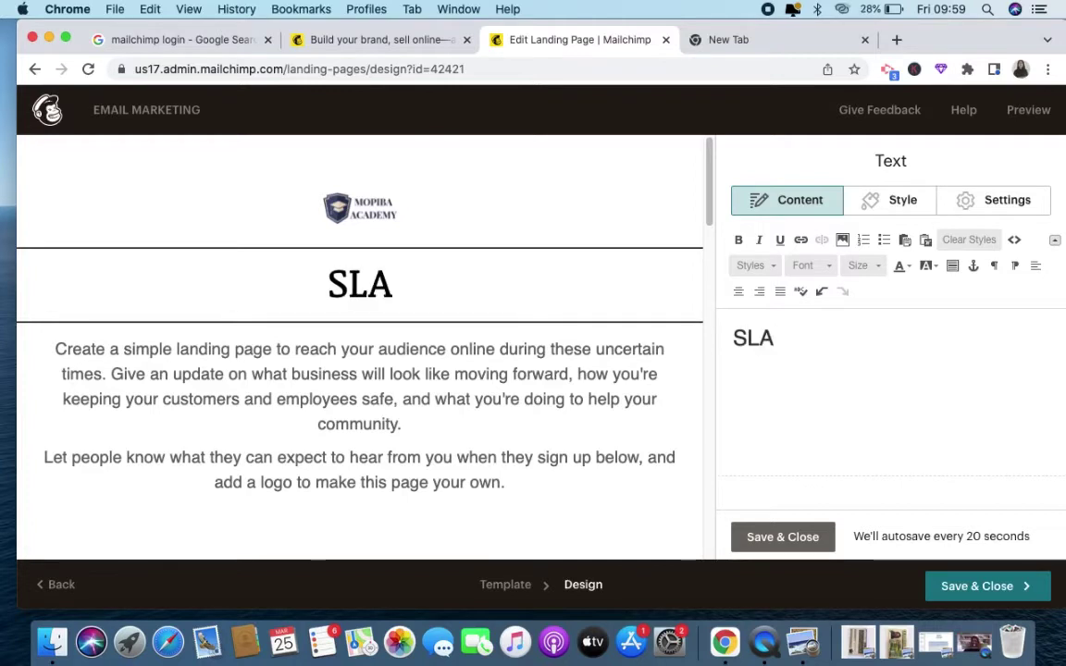
text(NDING)
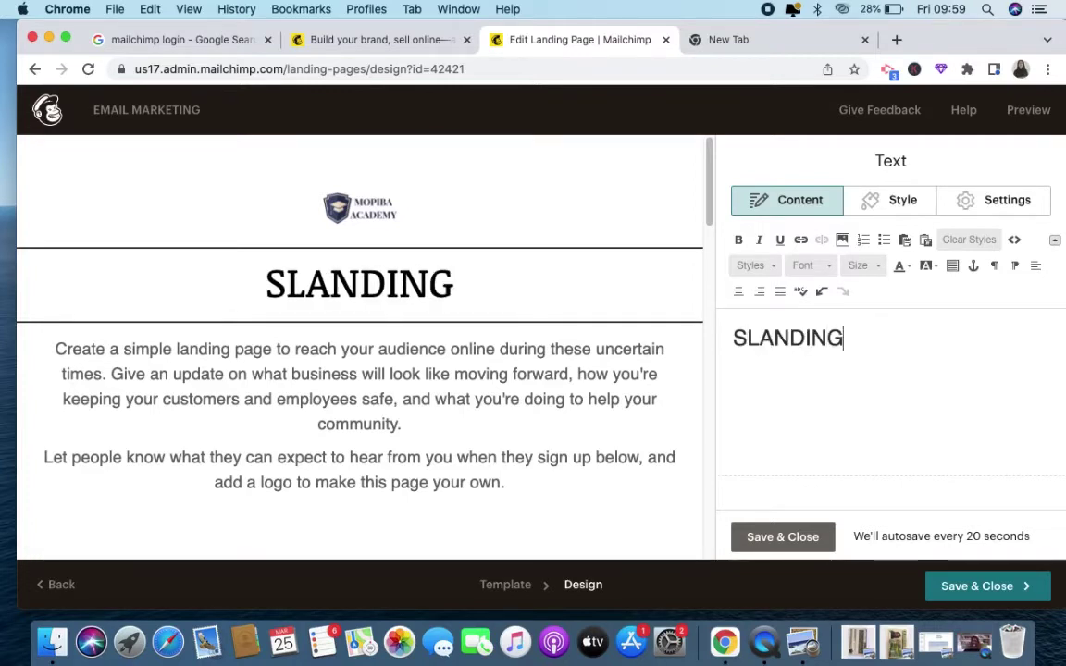
text( PAG)
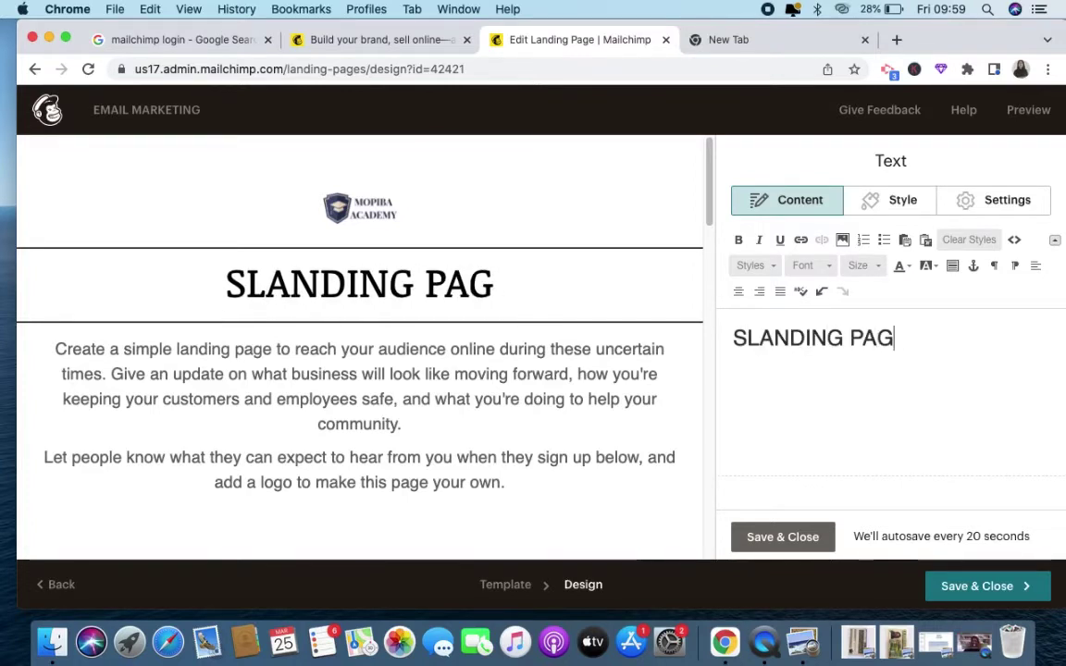
text(E ON )
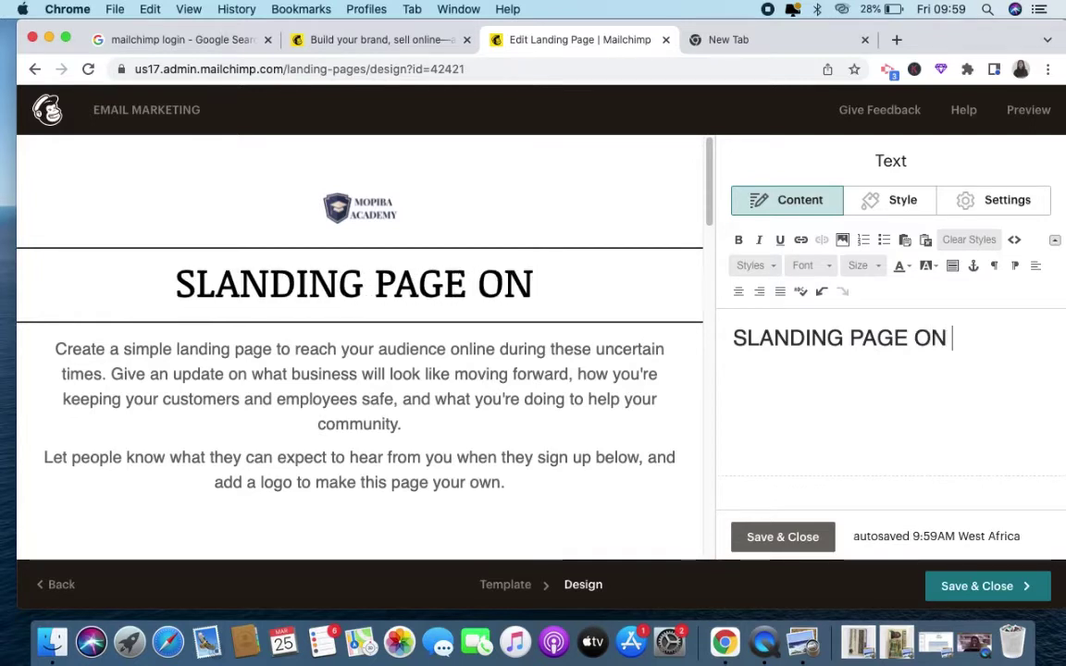
text(EMAU)
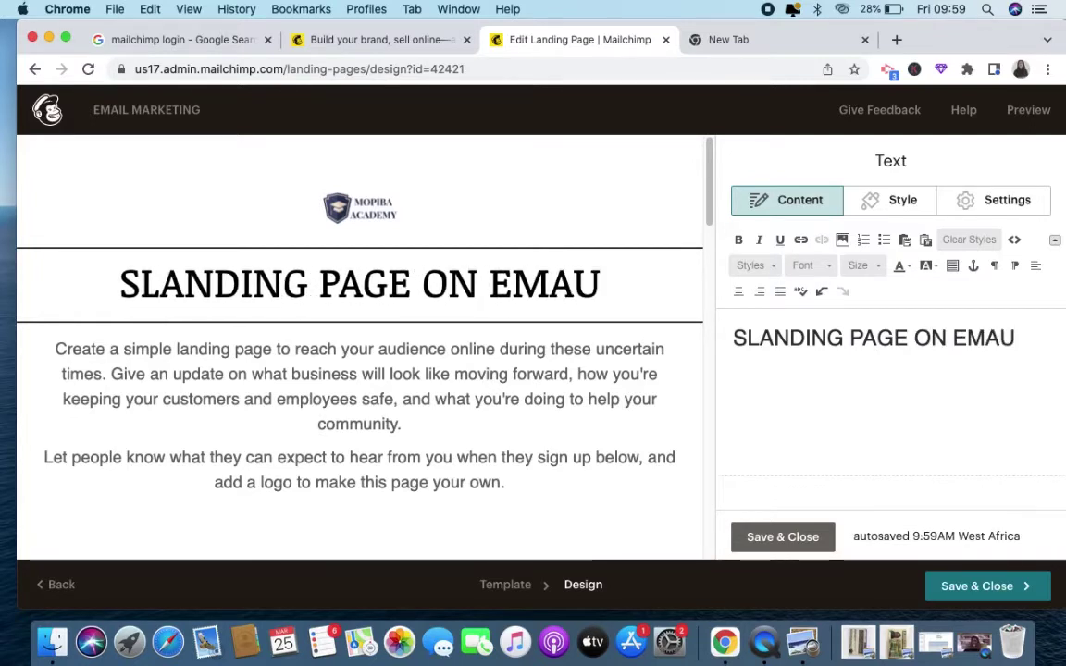
key(BackSpace)
text(IL )
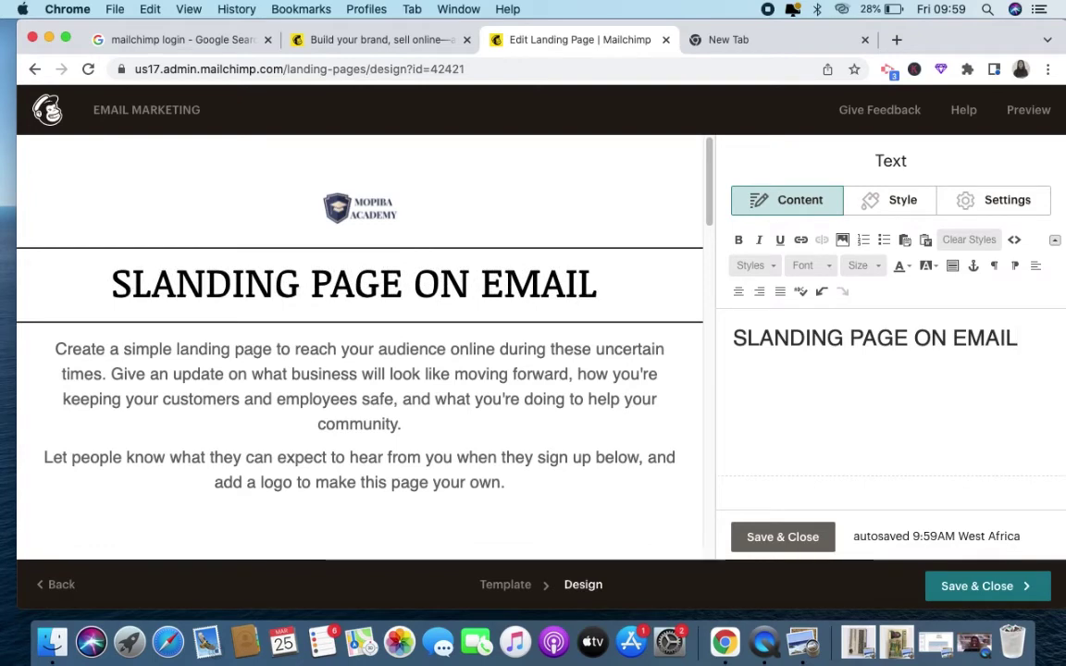
text(MARKETING)
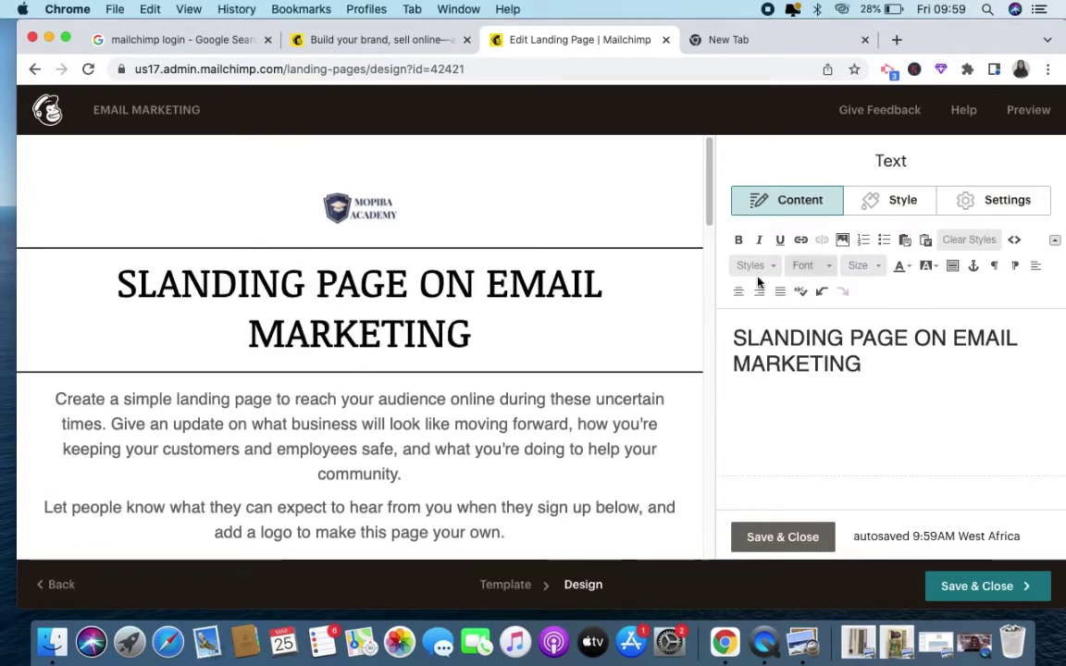
click(748, 338)
key(BackSpace)
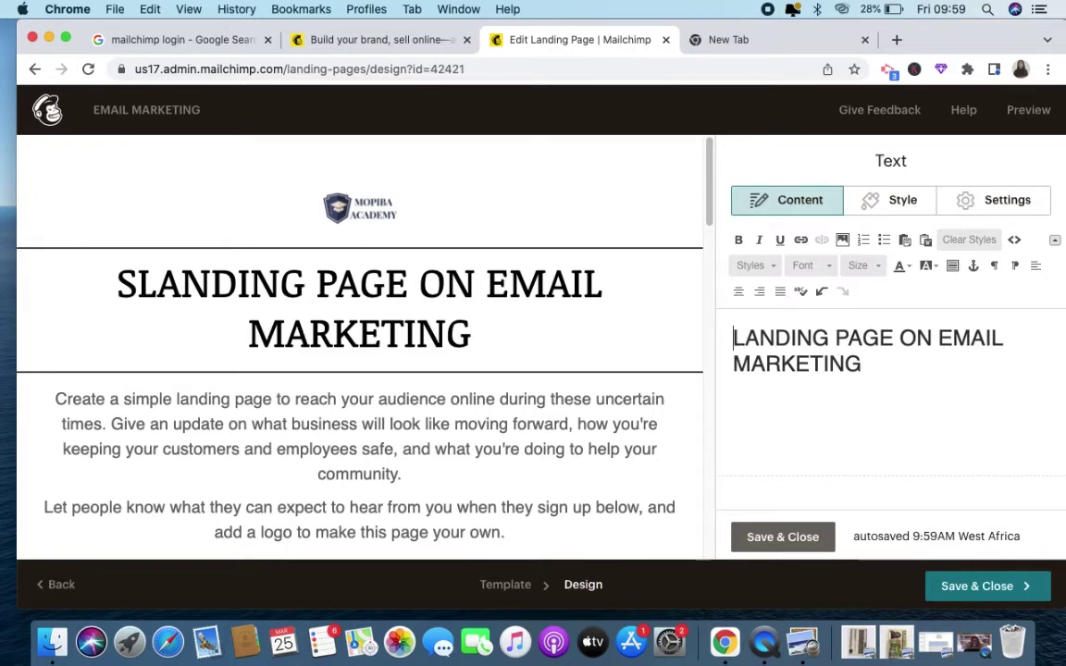
scroll(511, 498, down, 5)
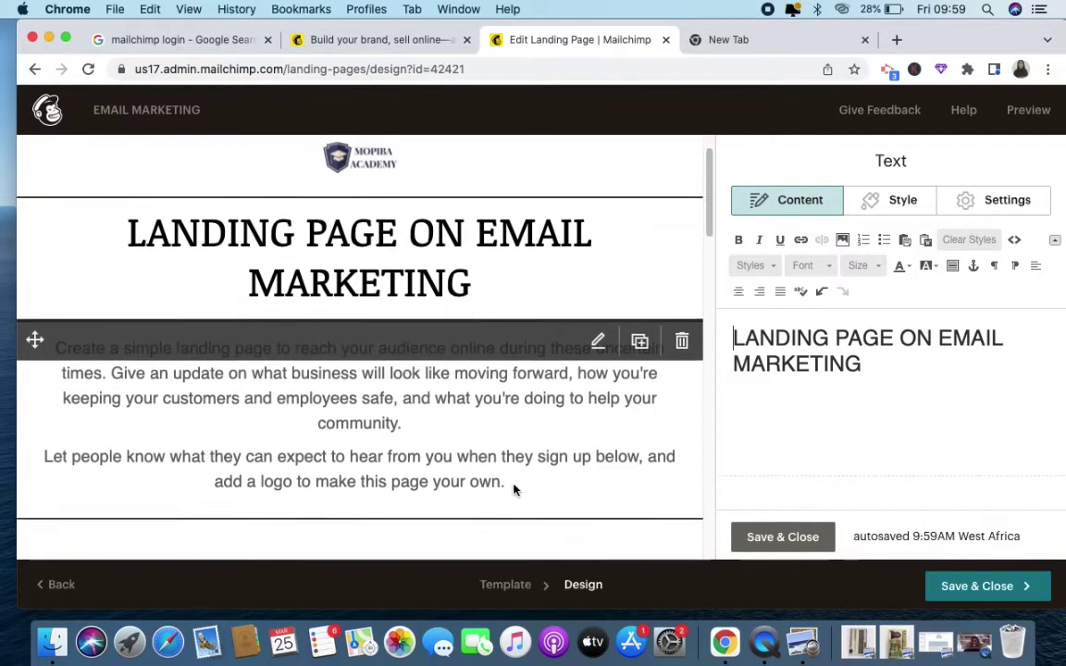
scroll(511, 424, up, 4)
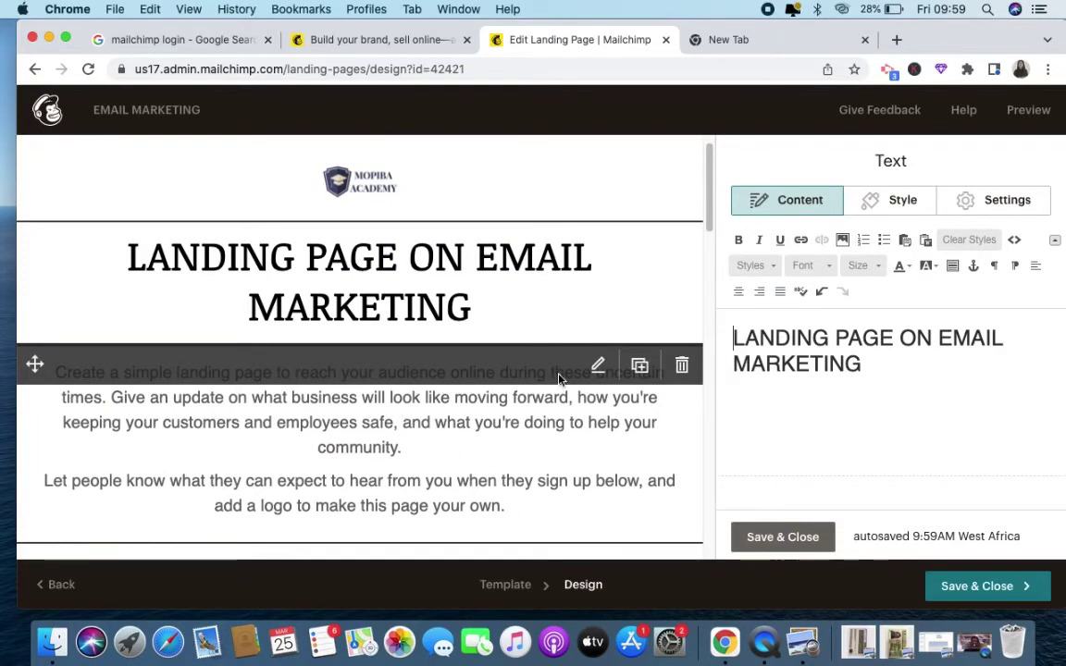
Replace both intro paragraphs with the pasted email marketing introduction
click(597, 366)
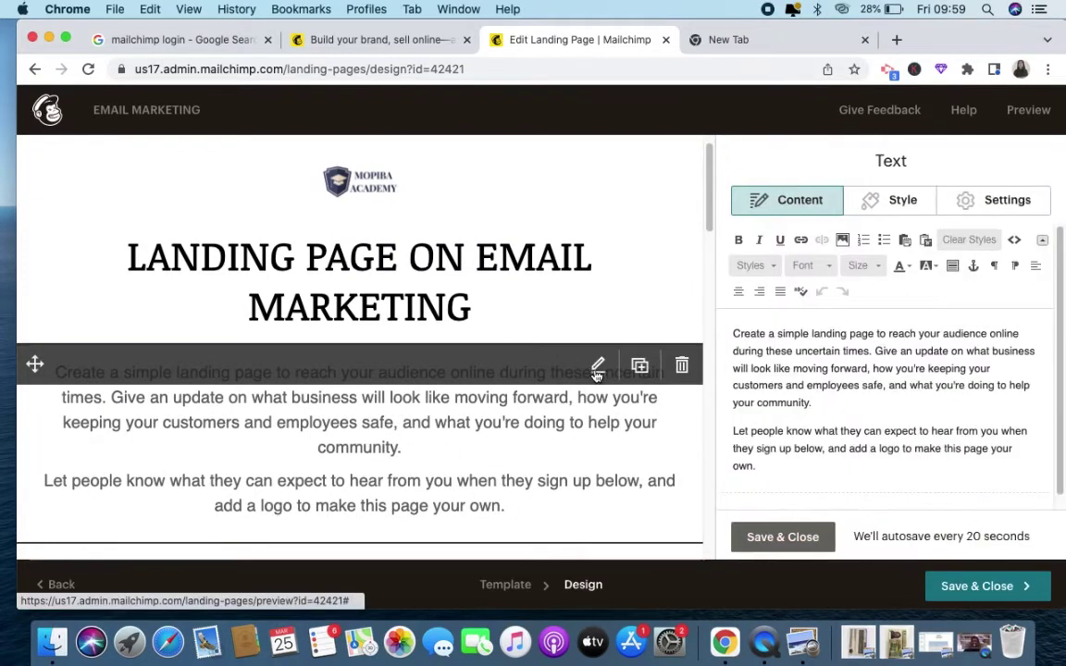
drag(767, 485, 749, 332)
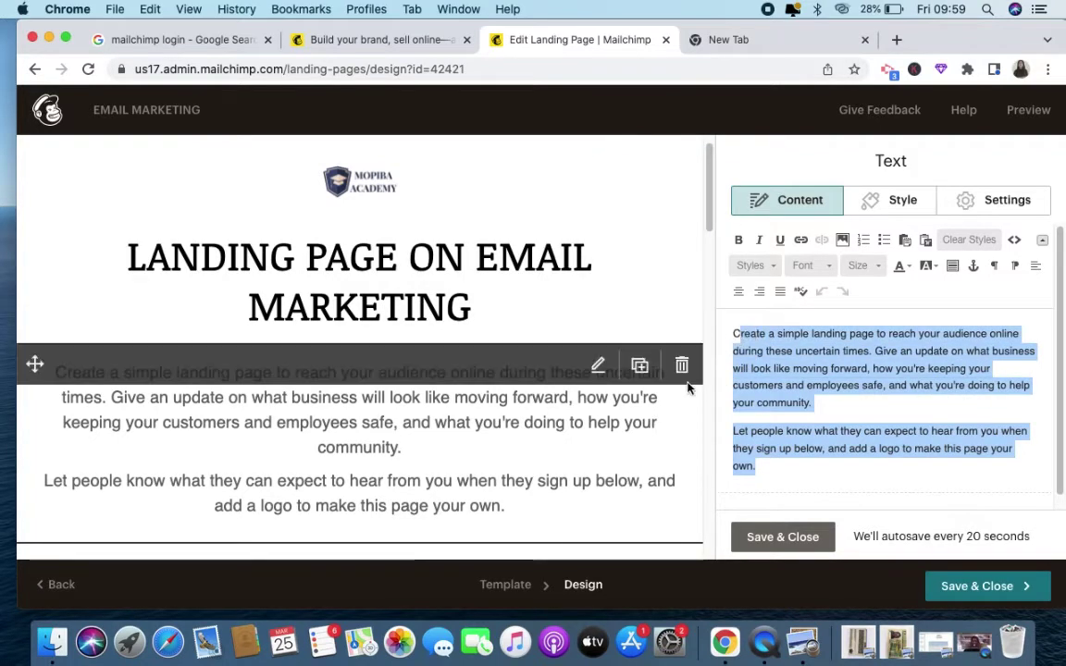
text(C)
right_click(757, 335)
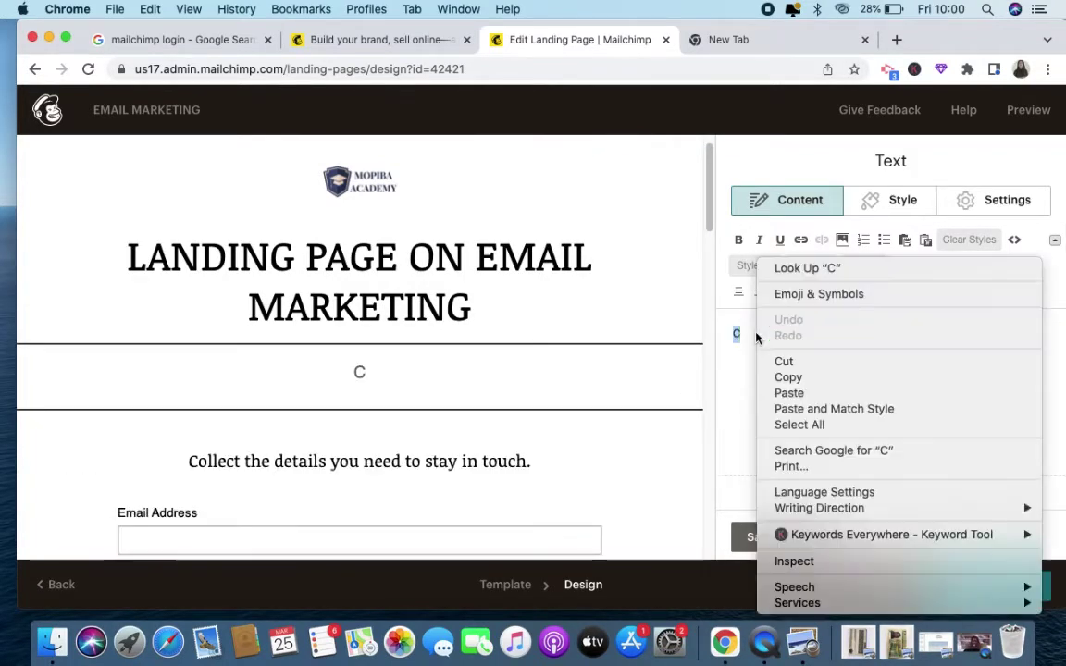
click(798, 394)
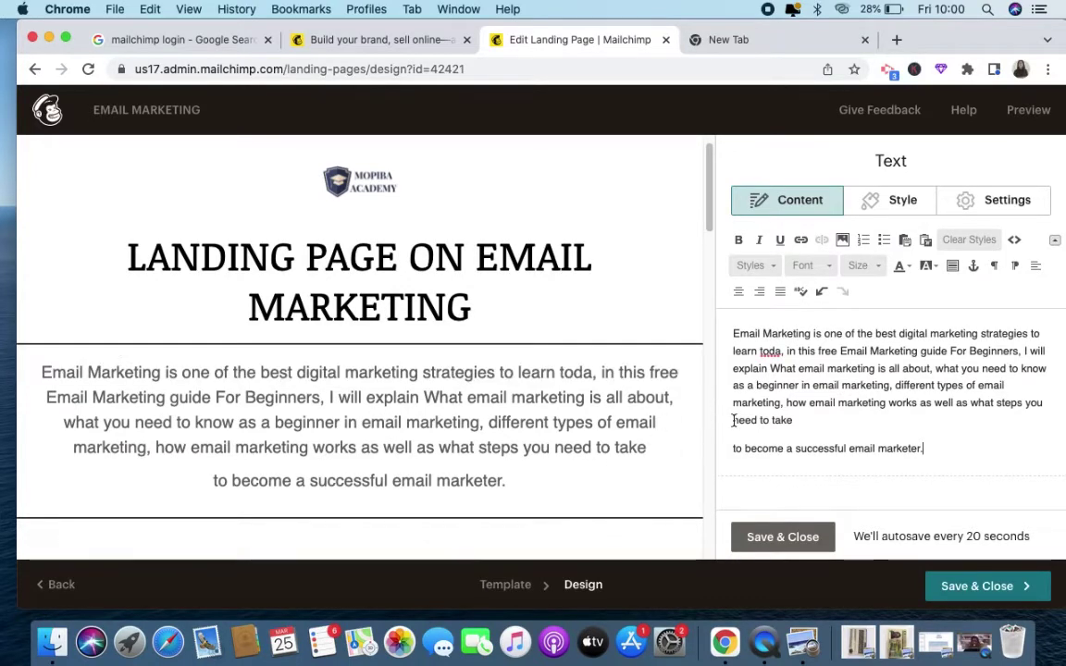
Correct 'toda' to 'today' and add 'HERE' after 'marketer.' at the paragraph's end
click(782, 351)
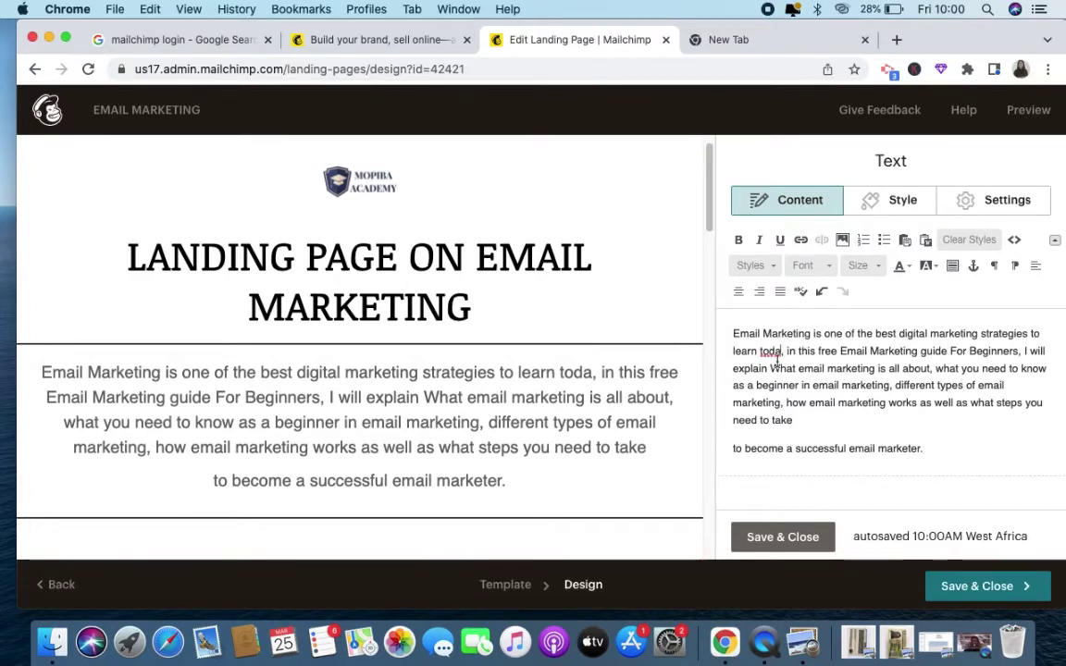
text(y)
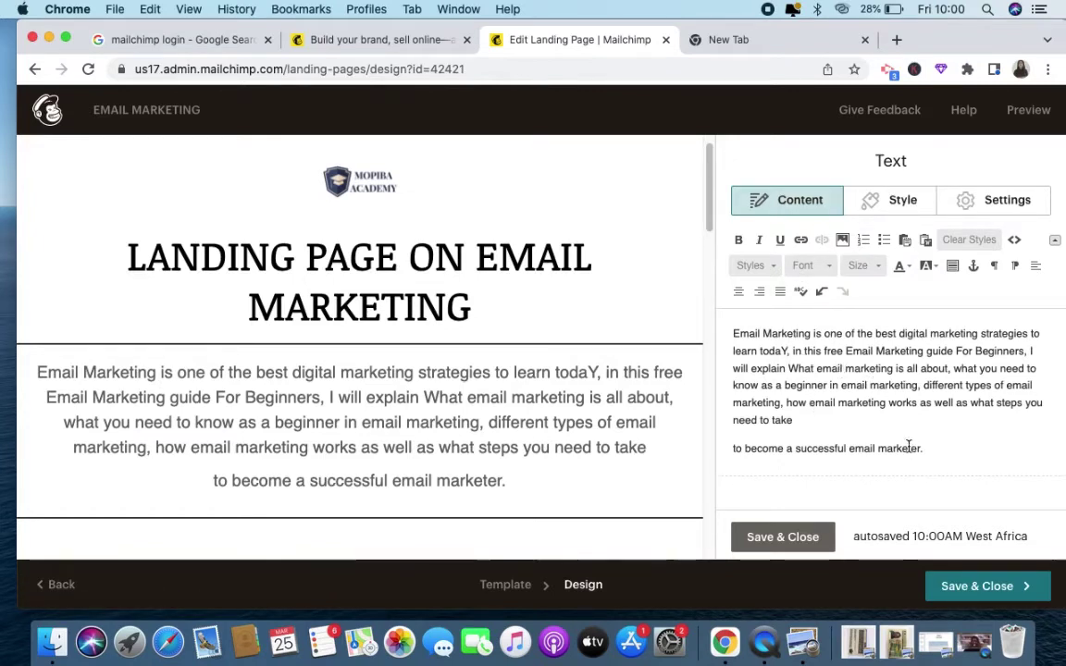
drag(924, 447, 876, 444)
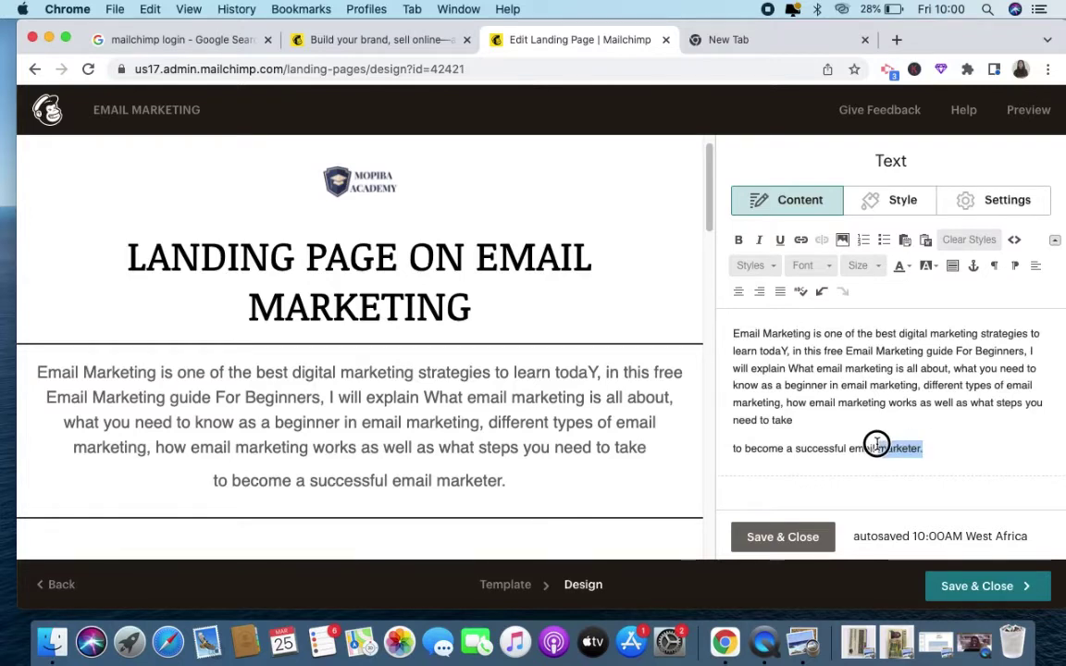
click(933, 454)
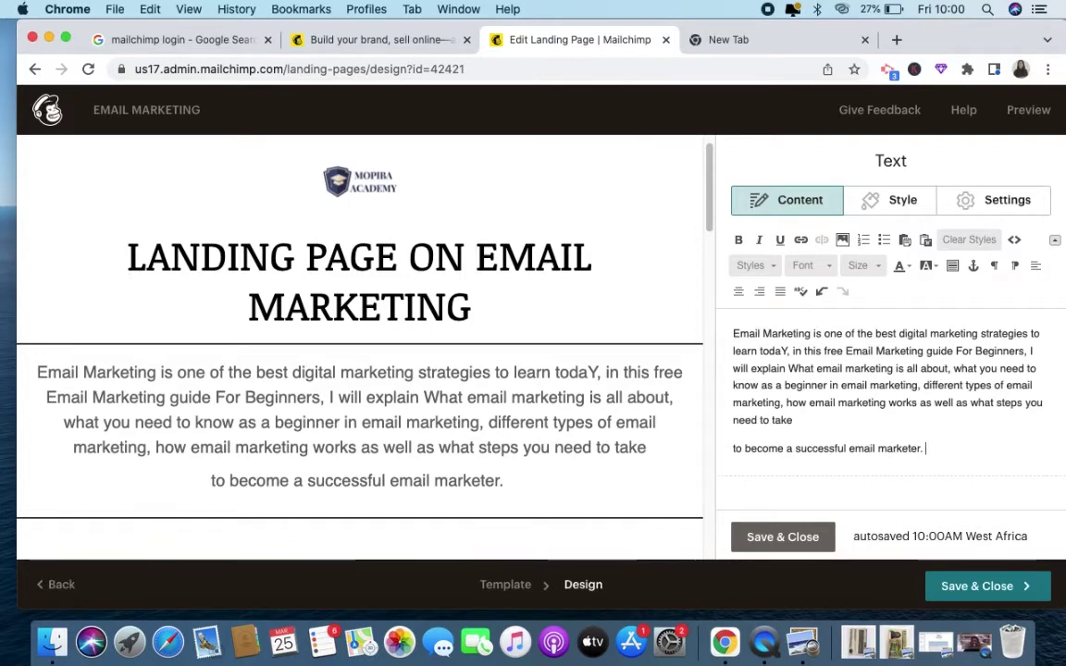
text(HERE)
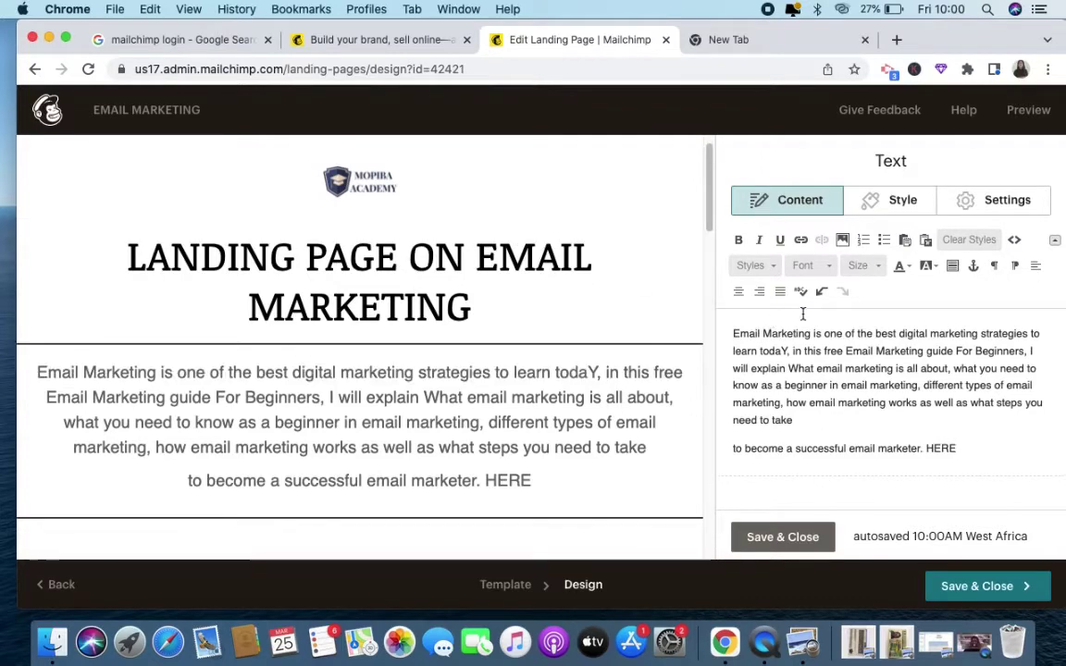
Copy the YouTube channel page's web address, then close that tab
click(824, 33)
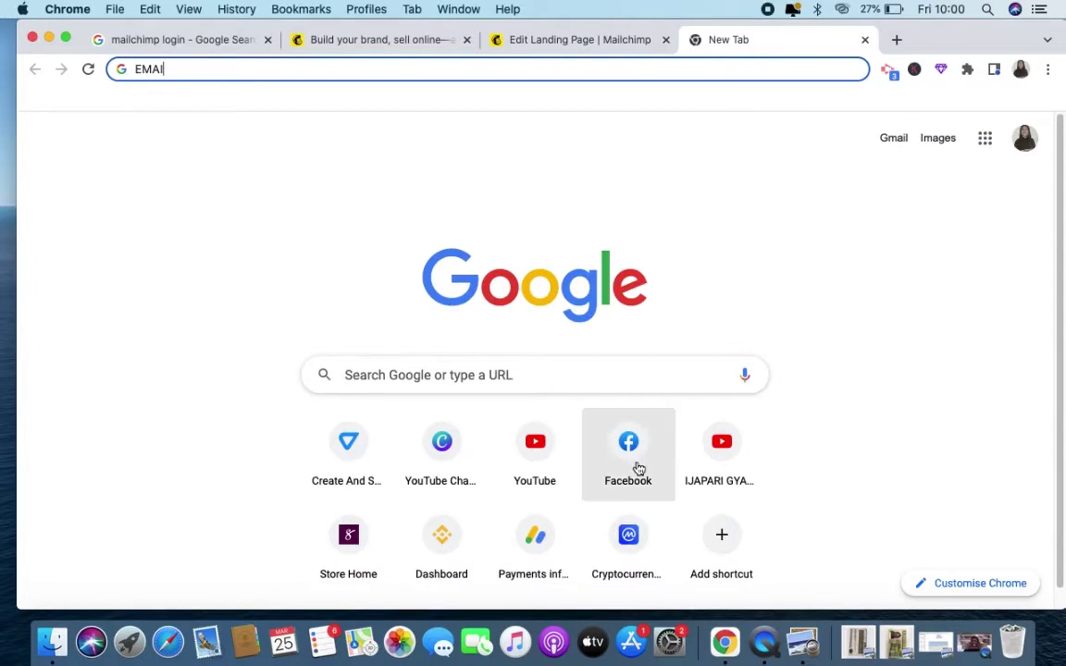
click(542, 481)
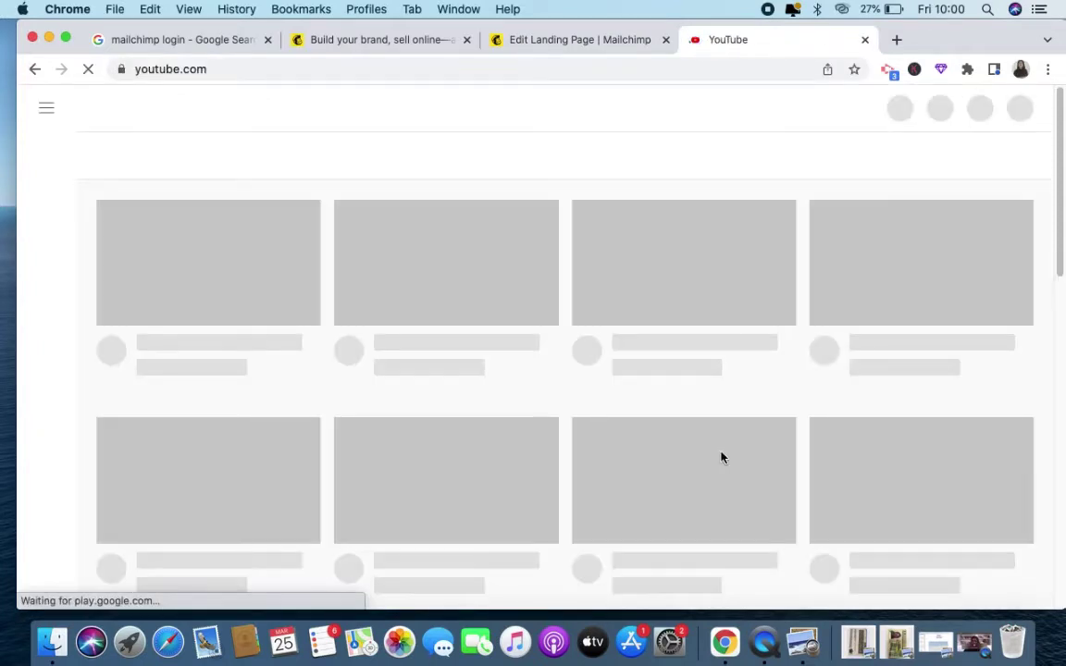
click(894, 39)
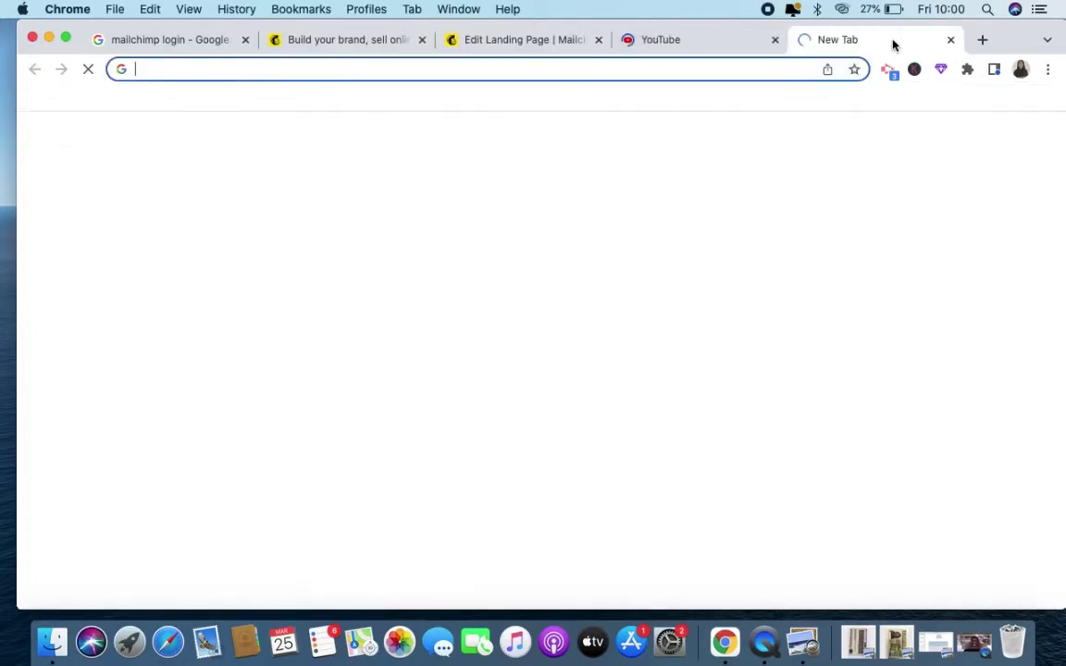
click(721, 445)
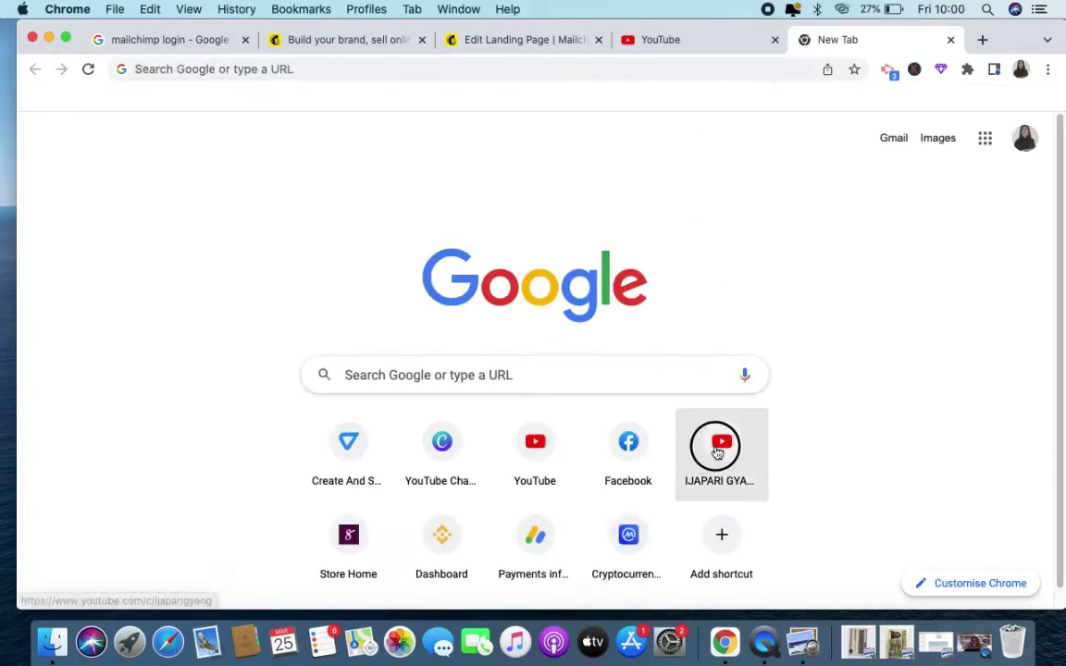
click(266, 70)
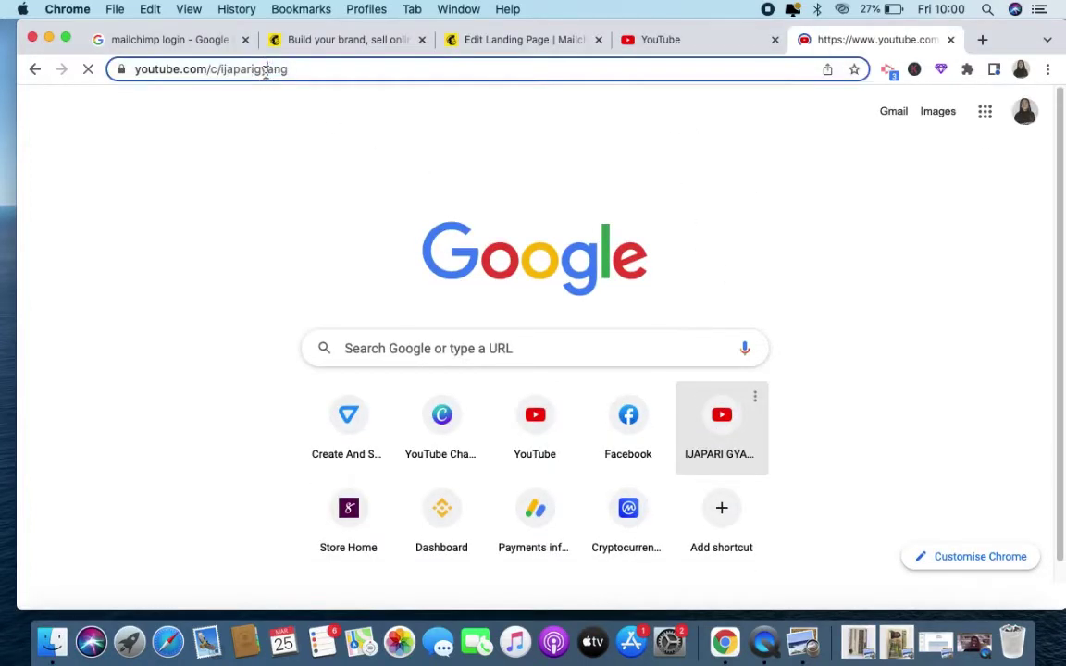
right_click(267, 71)
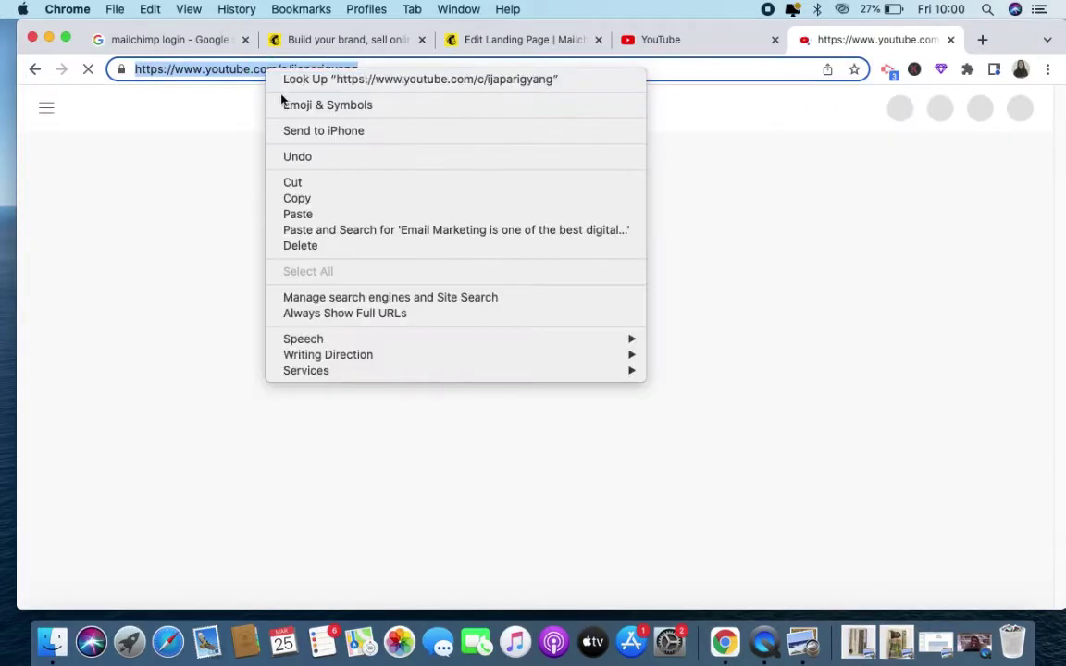
click(312, 199)
click(949, 40)
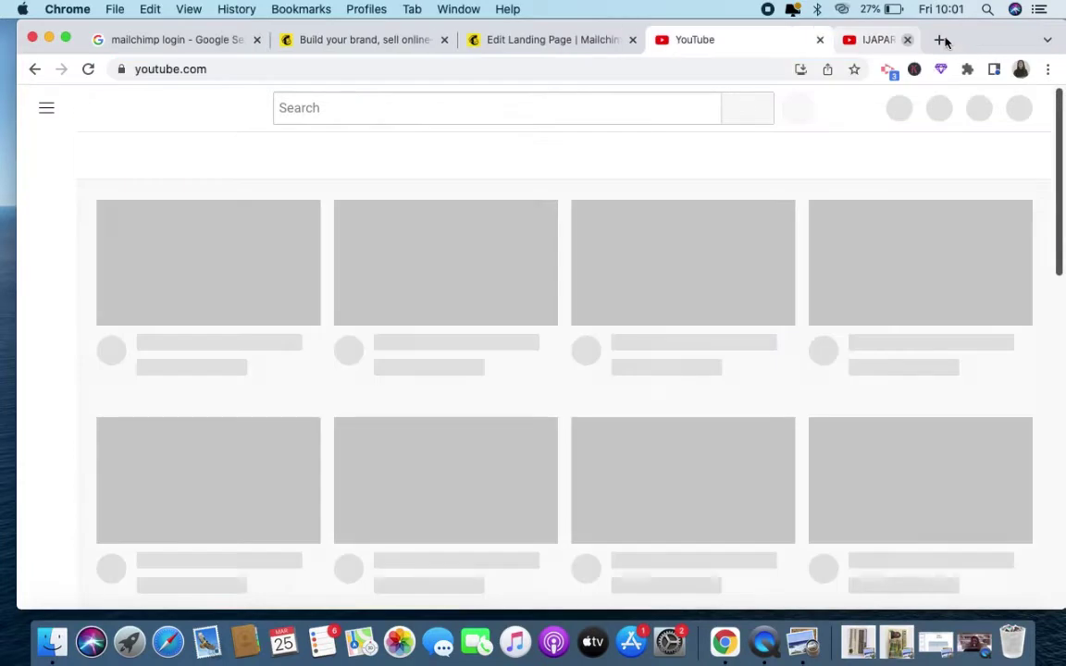
Link the word HERE to the copied YouTube channel address
click(567, 42)
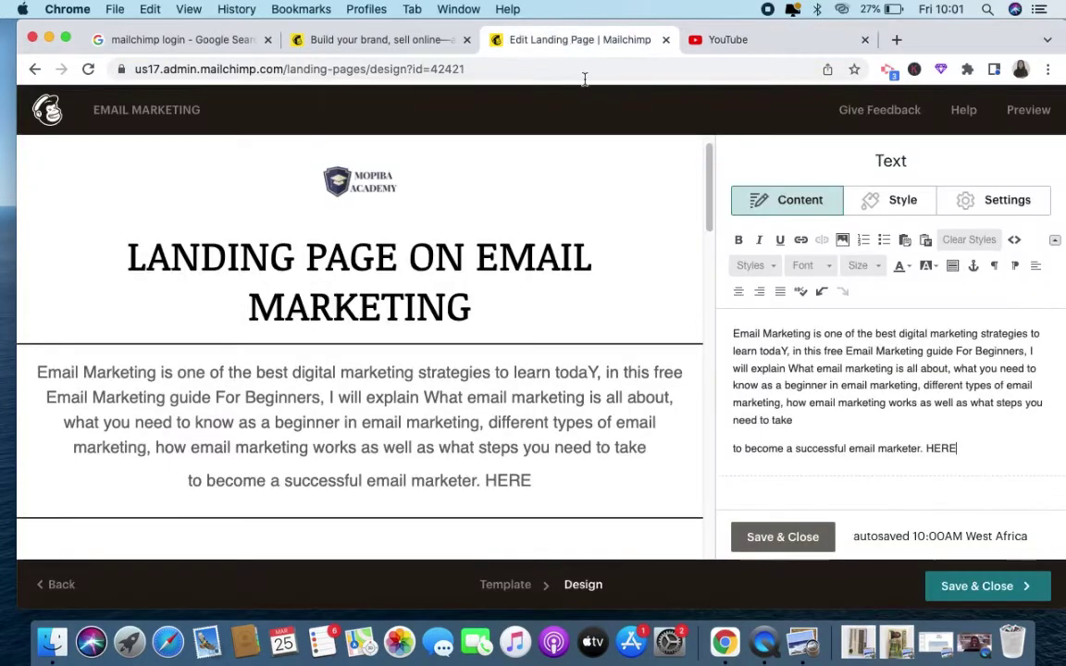
drag(954, 445, 929, 451)
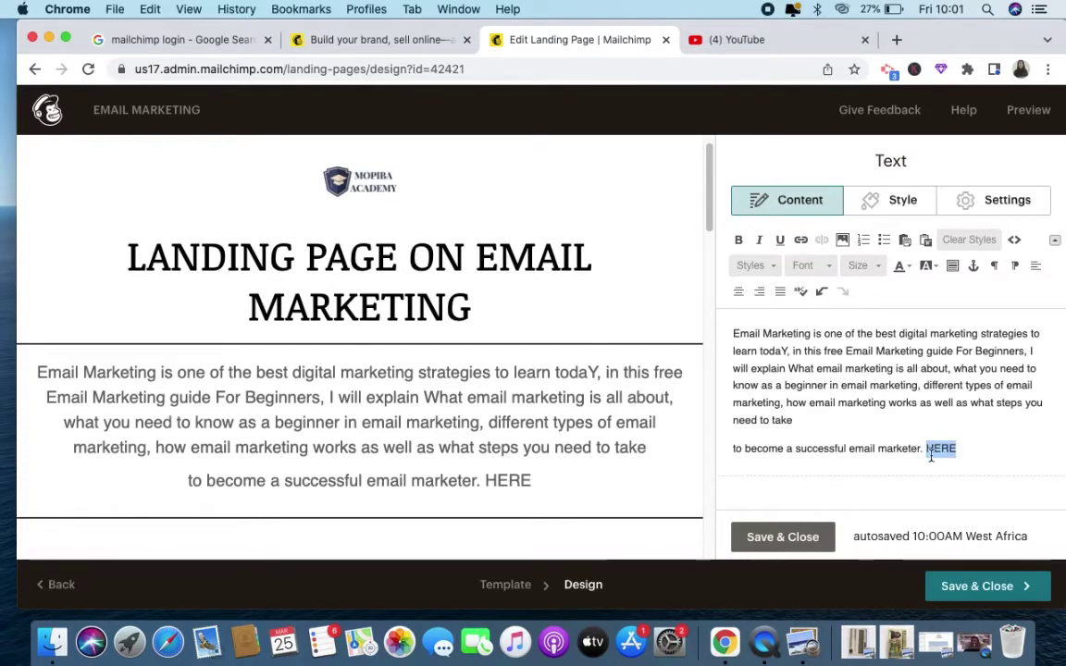
click(802, 241)
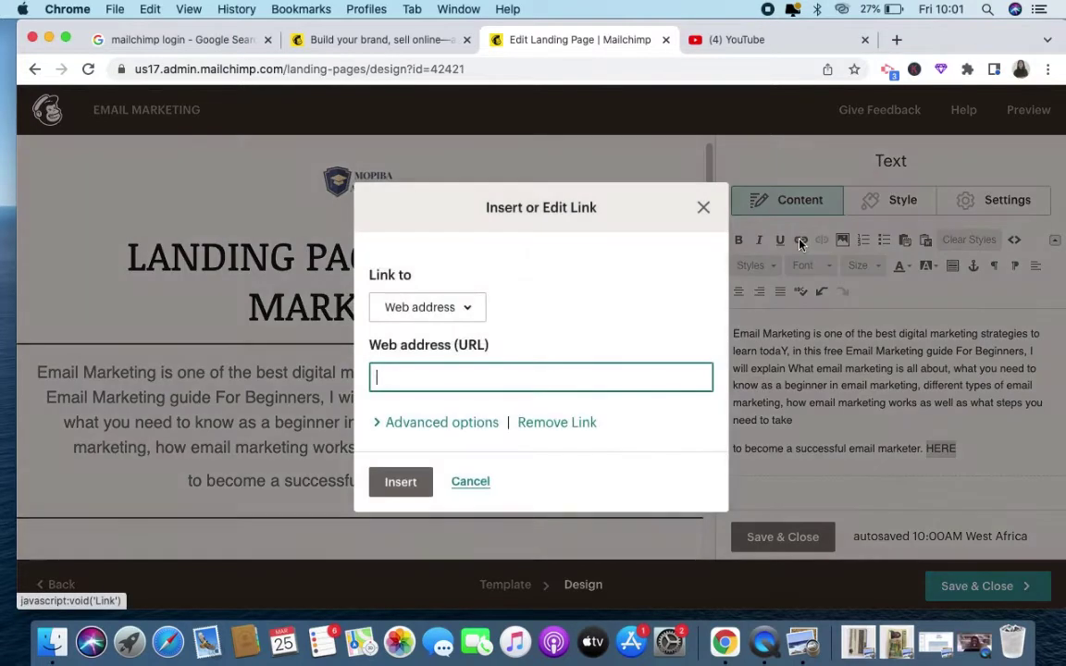
right_click(417, 379)
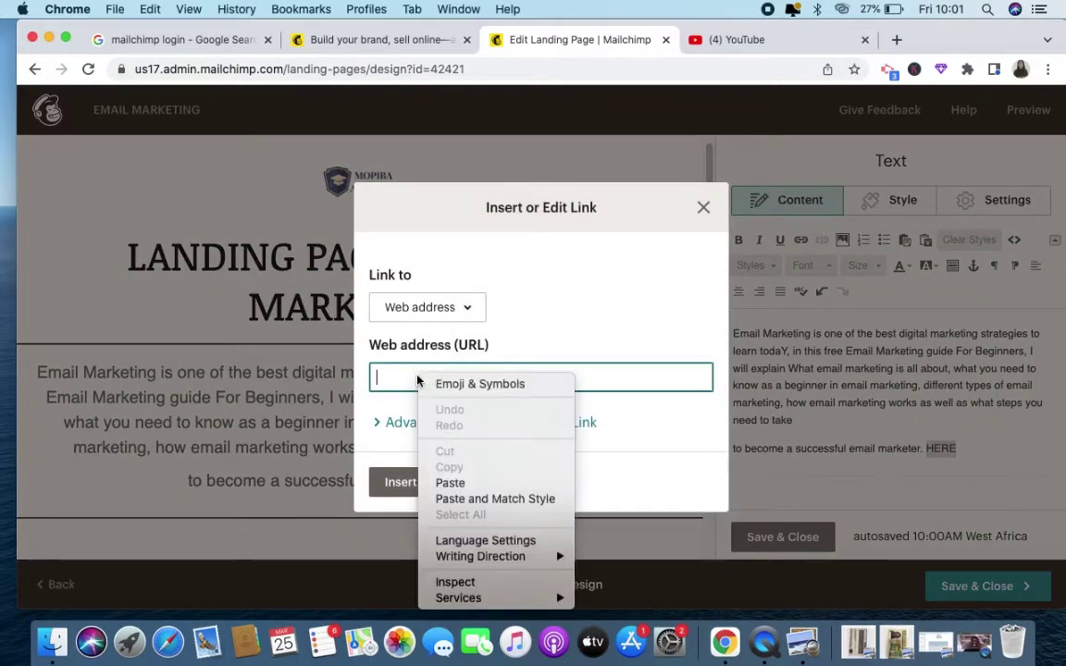
click(450, 482)
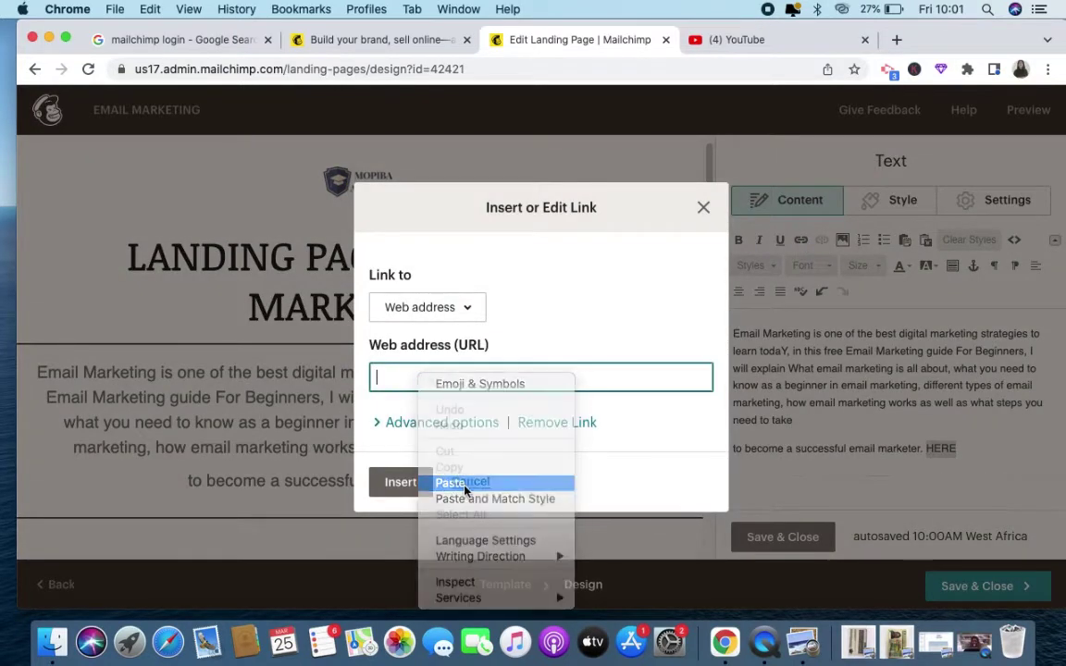
click(392, 484)
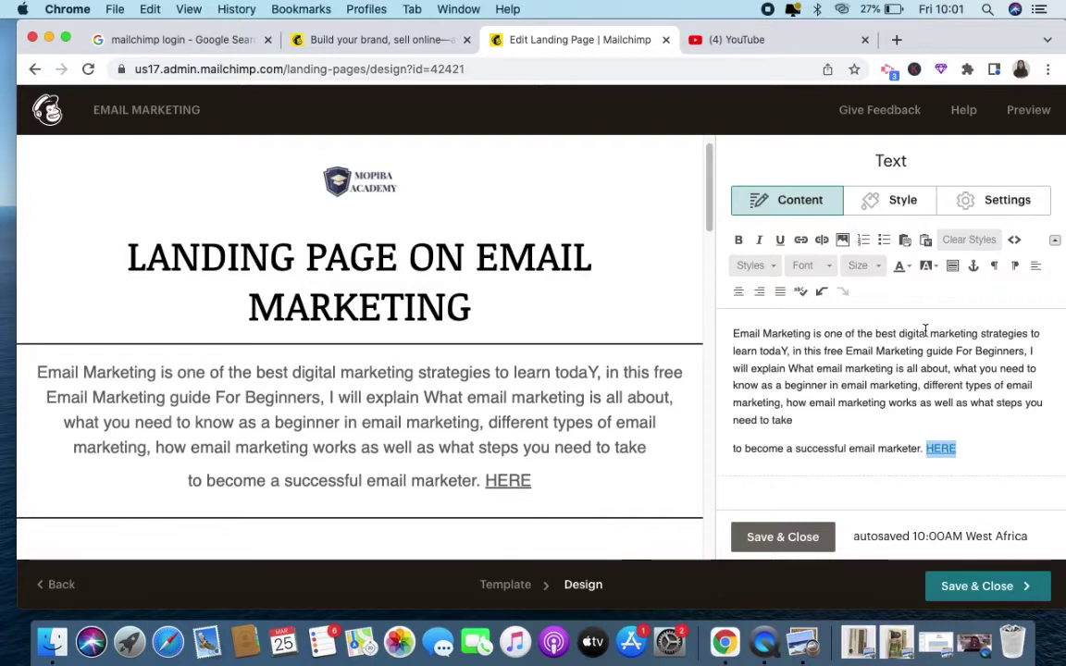
drag(924, 331, 898, 337)
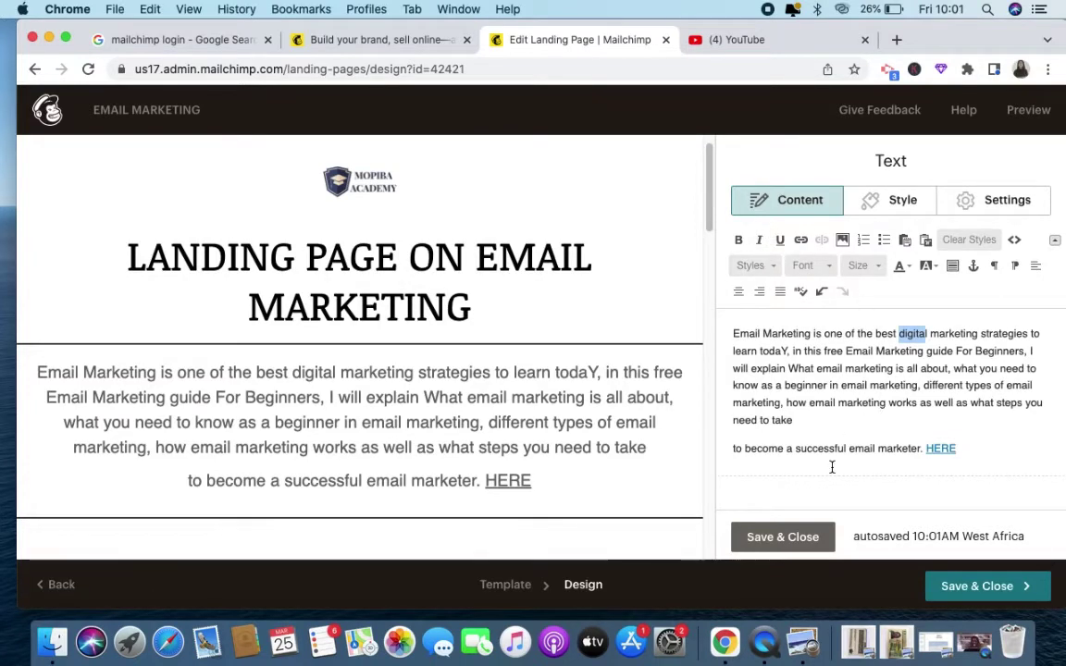
Delete the 'Collect the details you need to stay in touch.' line above the signup form
click(752, 408)
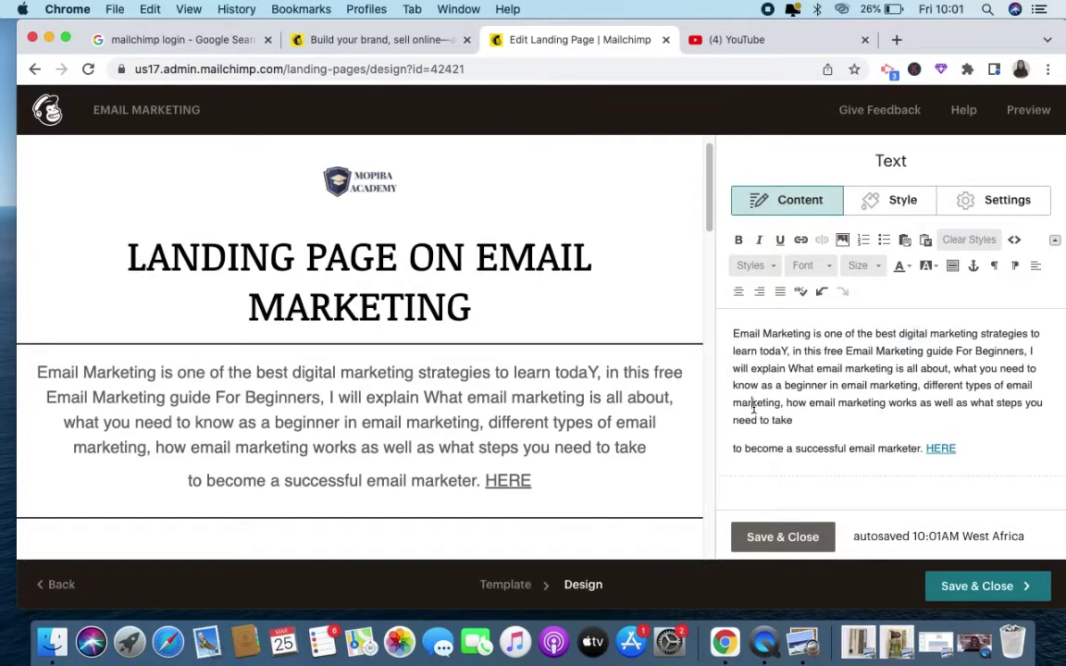
scroll(625, 444, down, 3)
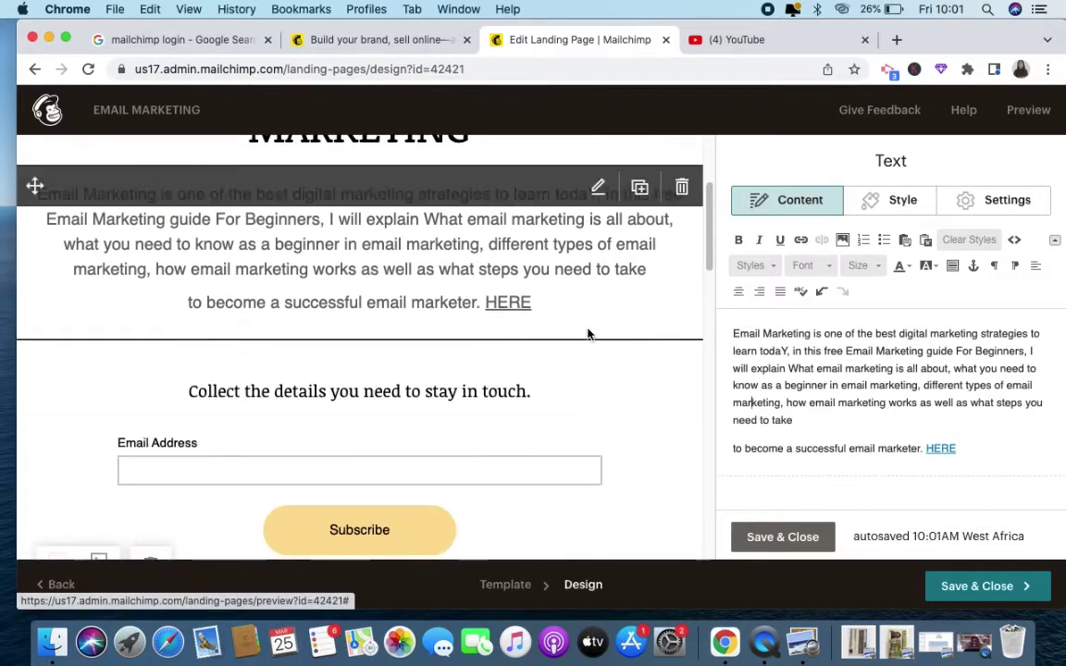
scroll(563, 368, down, 1)
scroll(563, 368, down, 1)
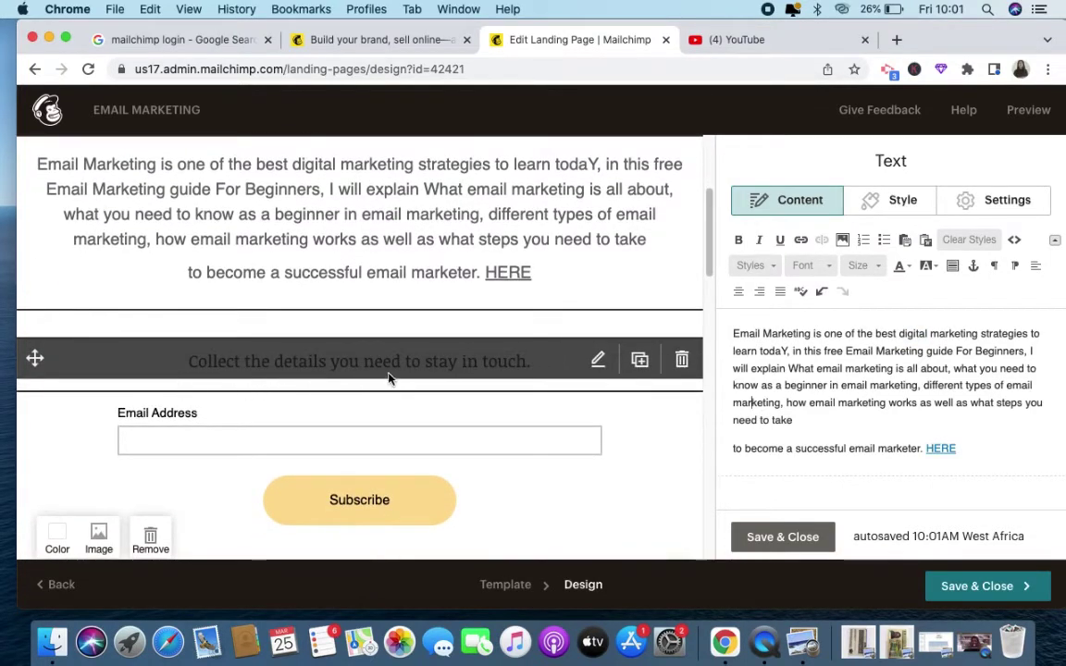
click(598, 360)
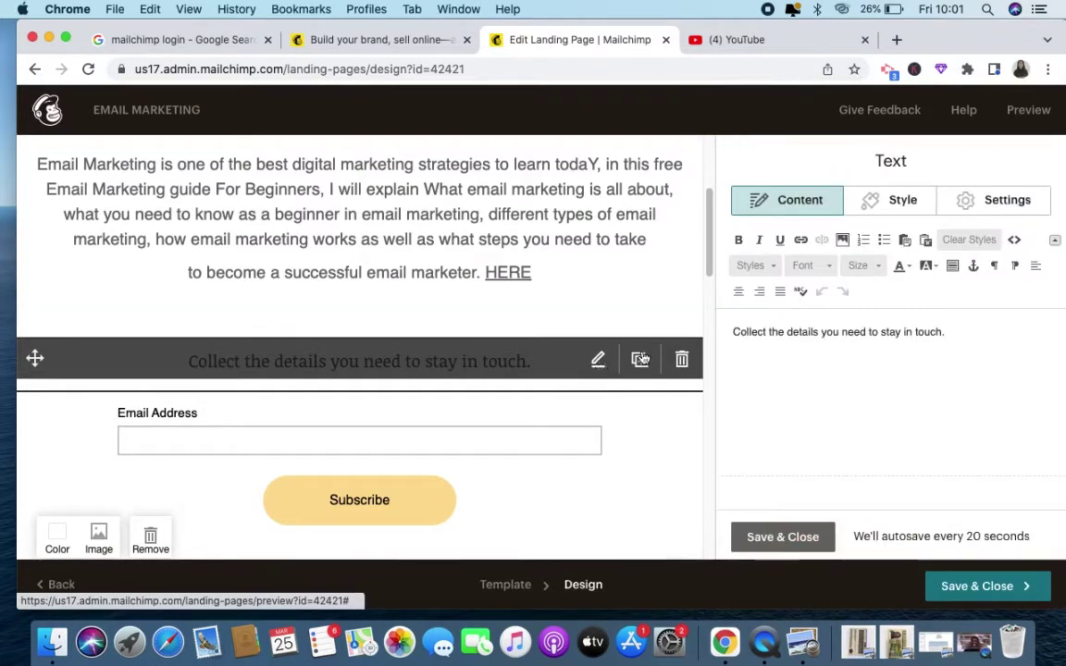
triple_click(807, 329)
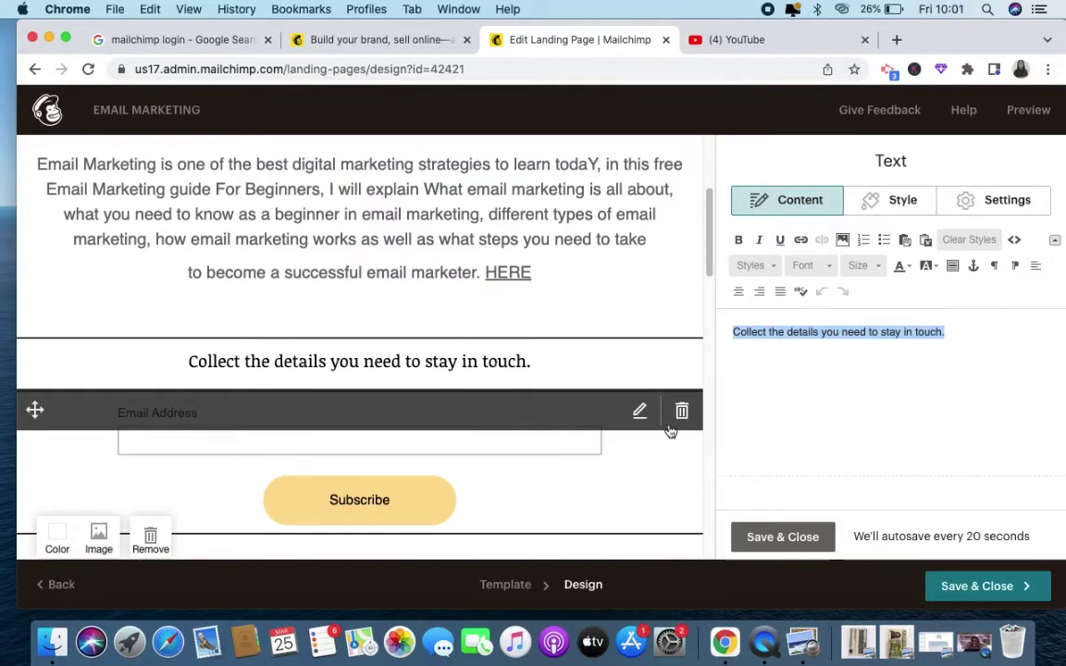
key(BackSpace)
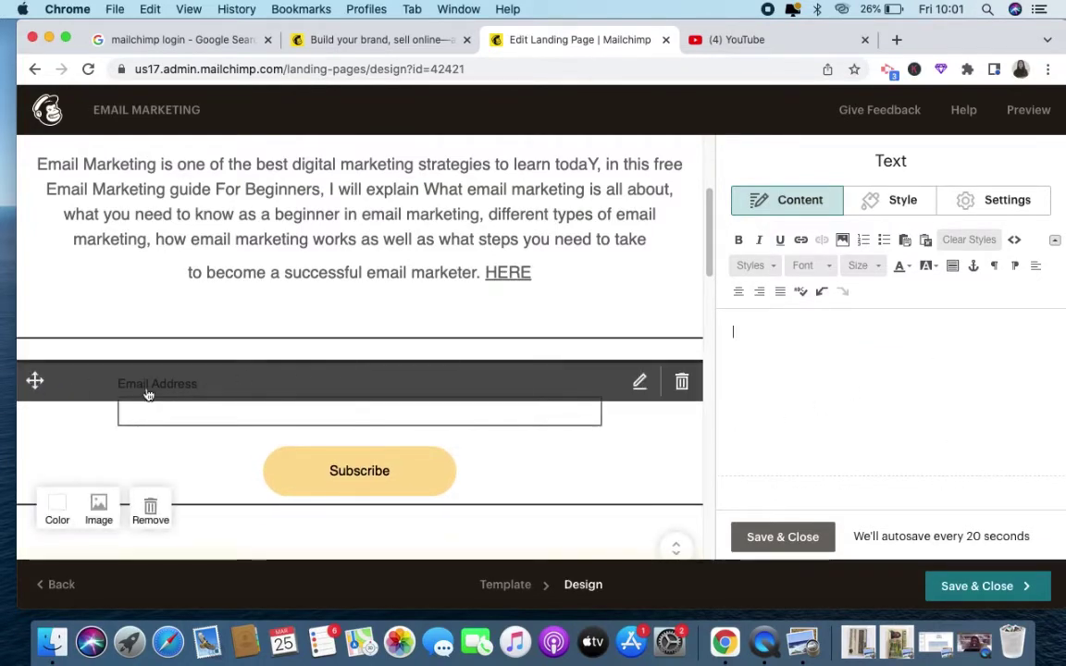
drag(148, 389, 148, 384)
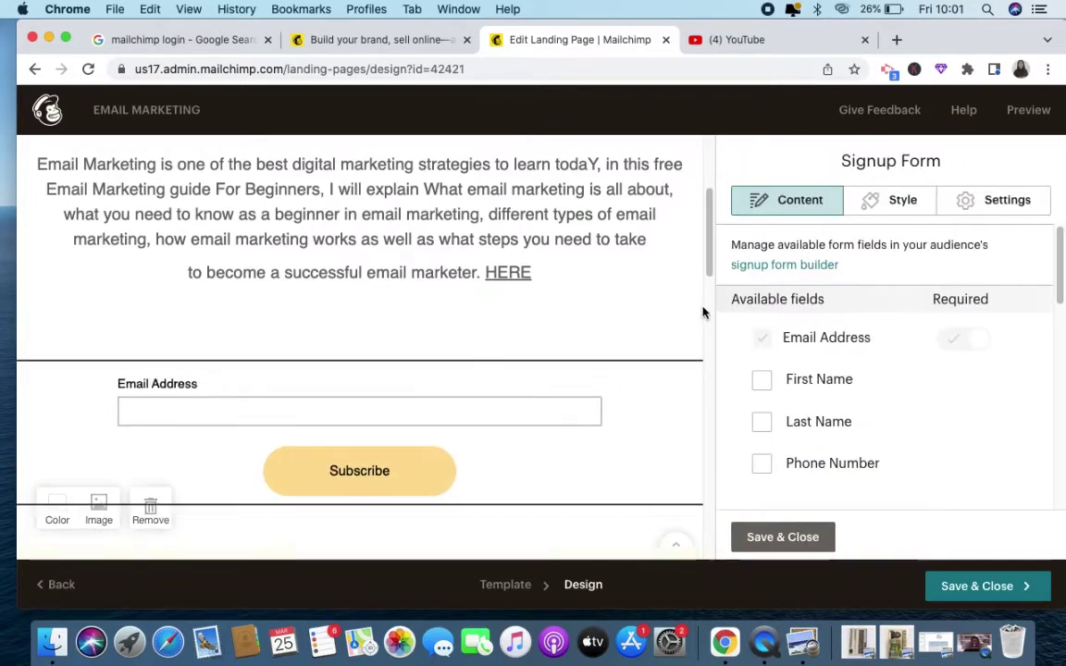
Add an optional First Name field to the signup form, leaving Last Name and Phone Number off
click(761, 382)
click(761, 421)
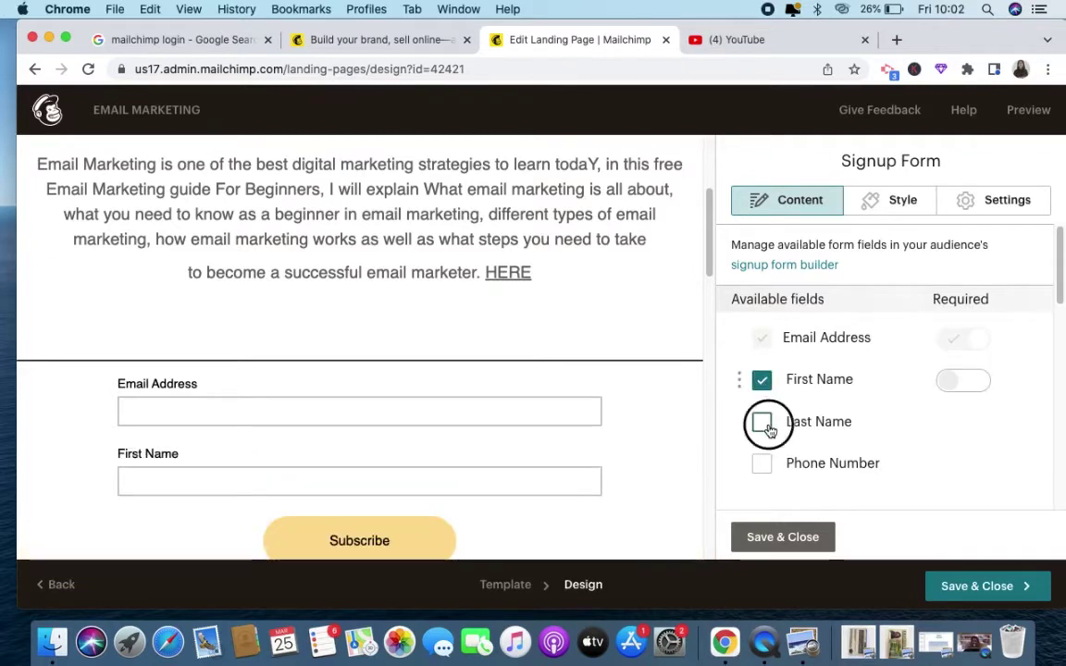
click(762, 465)
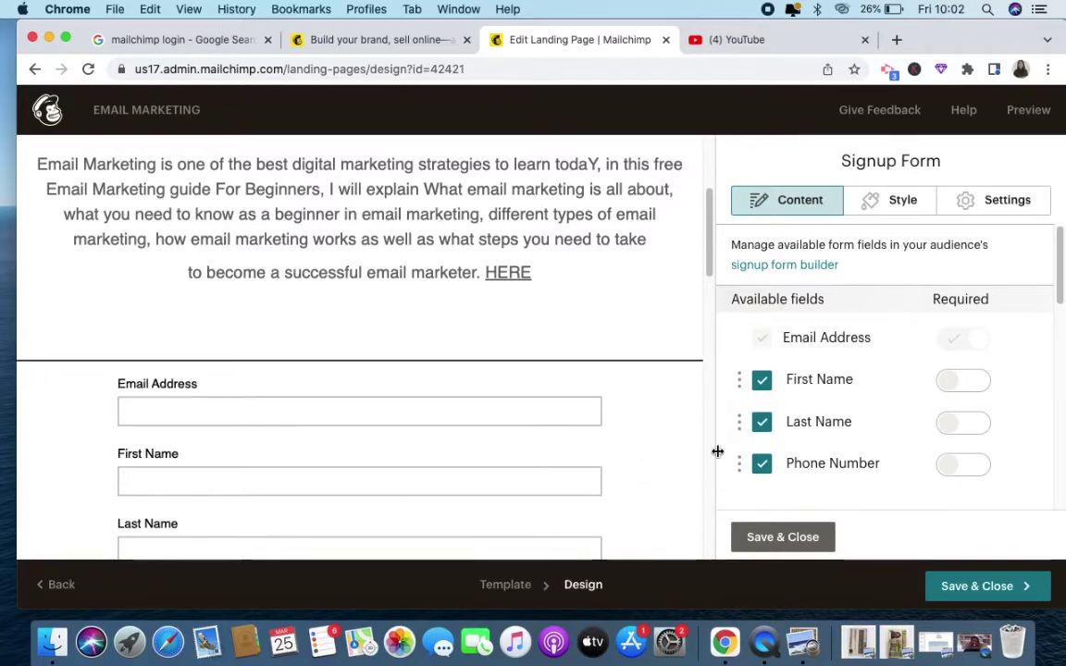
click(763, 465)
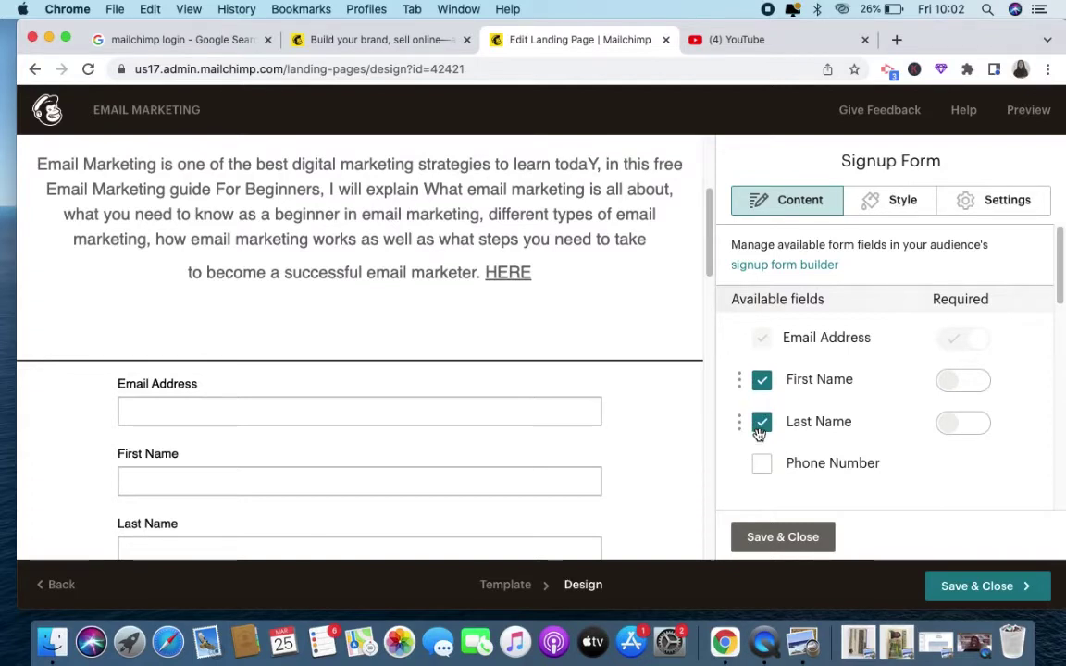
click(761, 431)
click(762, 425)
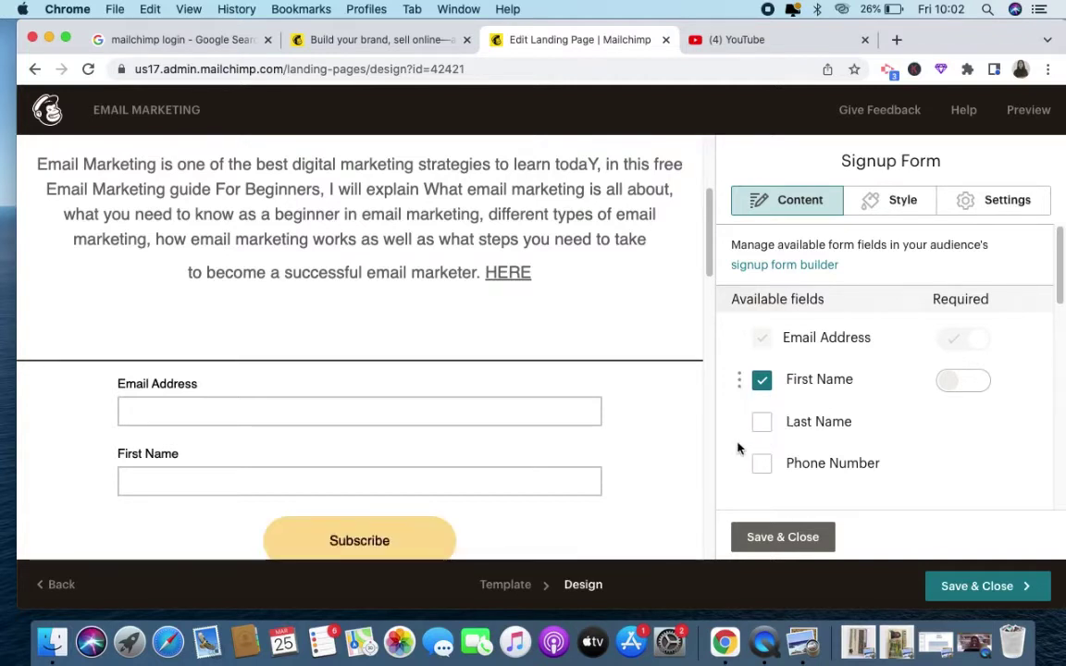
scroll(727, 439, down, 3)
scroll(671, 450, down, 5)
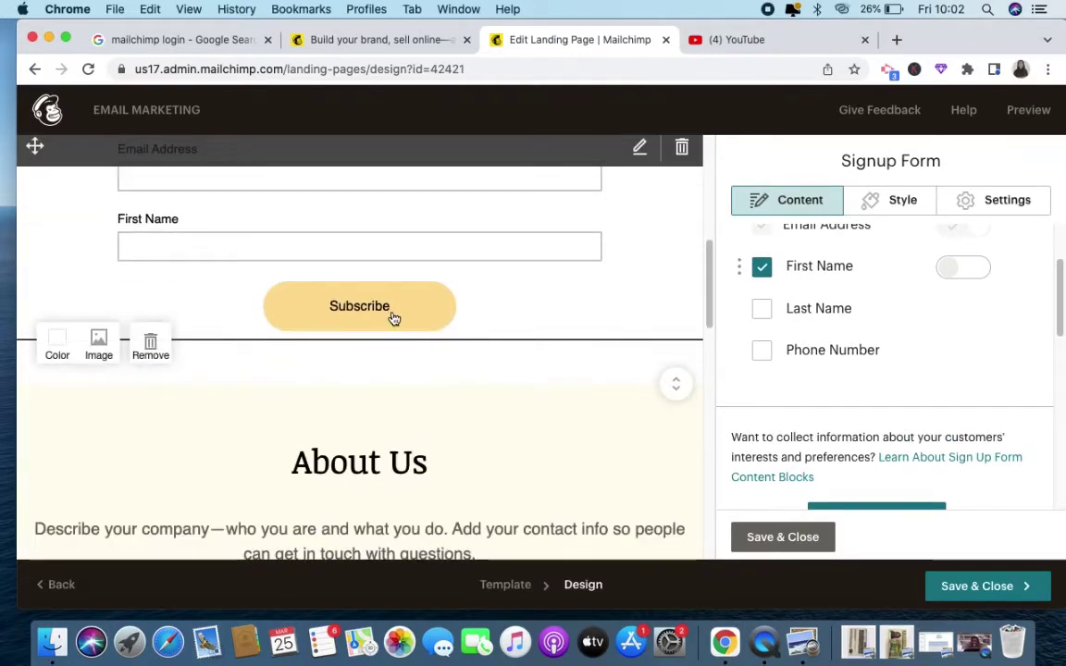
scroll(767, 452, down, 4)
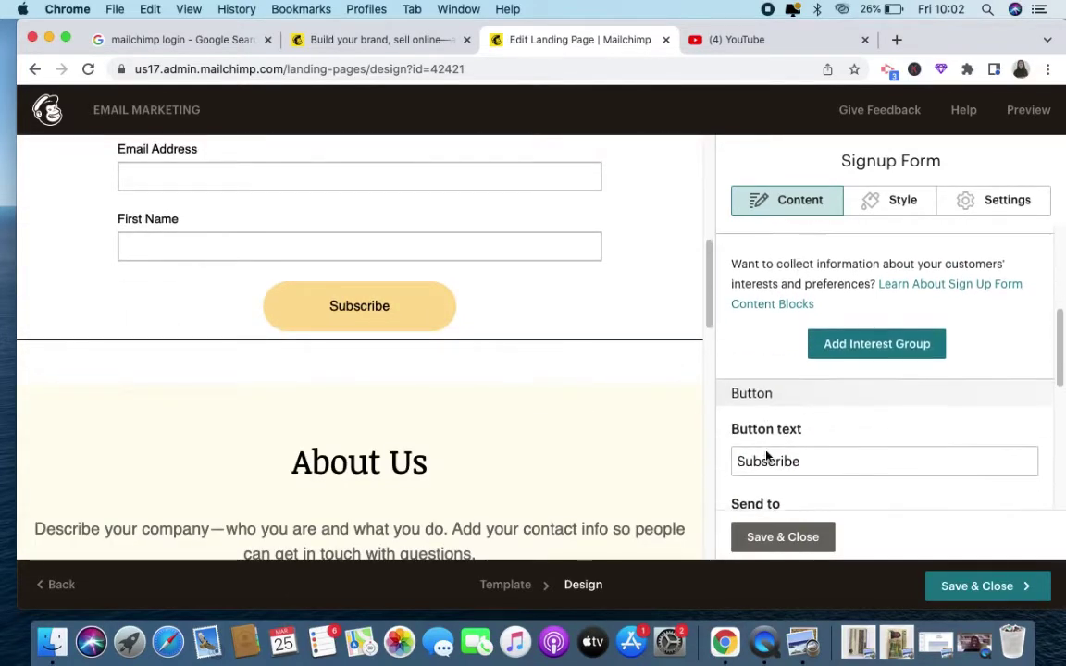
scroll(743, 445, down, 4)
scroll(775, 396, up, 6)
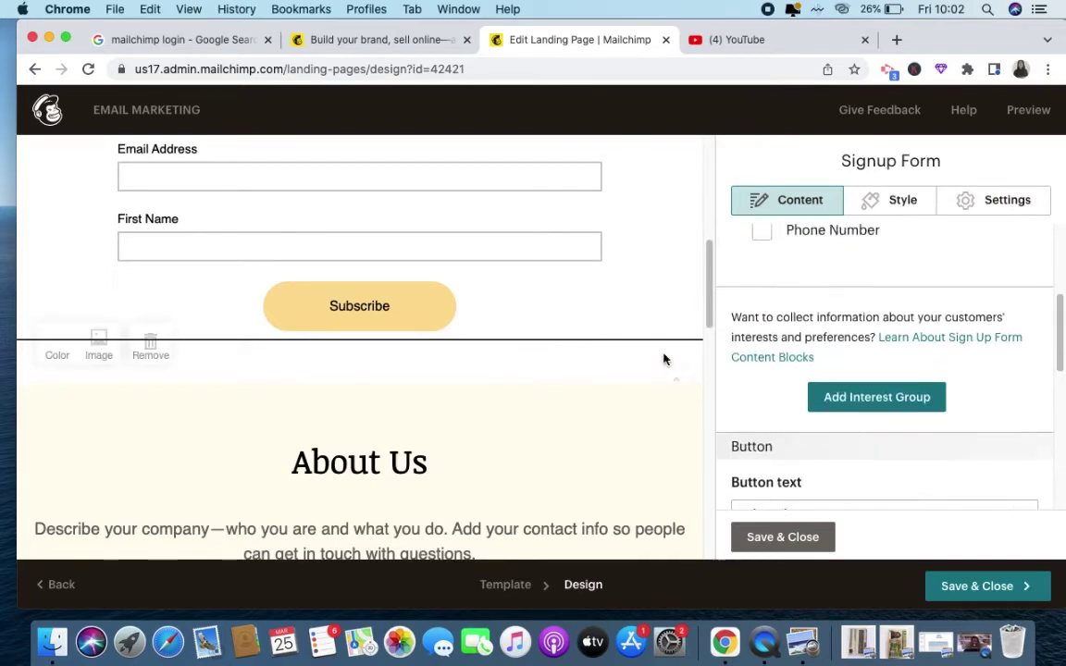
scroll(759, 407, down, 5)
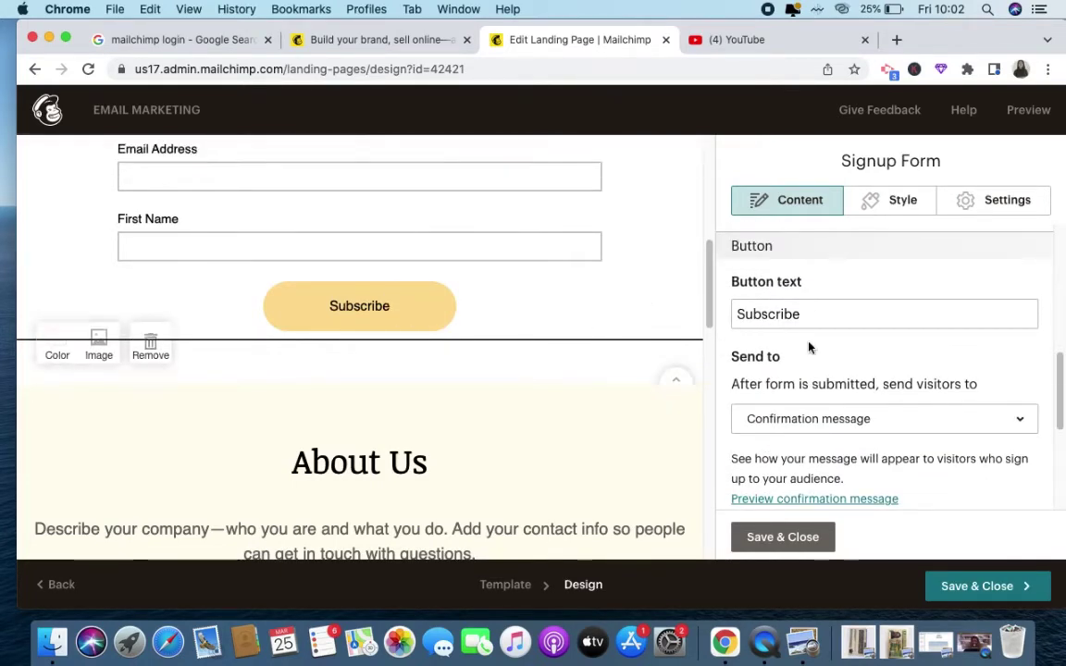
Replace the submit button text 'Subscribe' with 'sign up here'
click(818, 311)
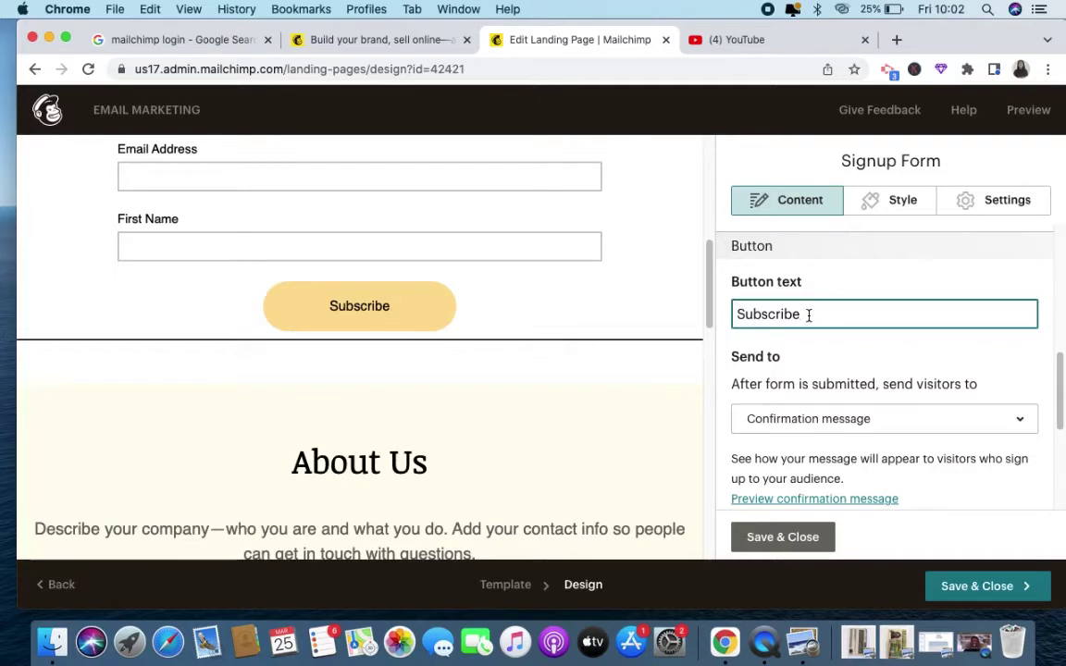
text(\)
key(BackSpace)
key(BackSpace)
key(BackSpace)
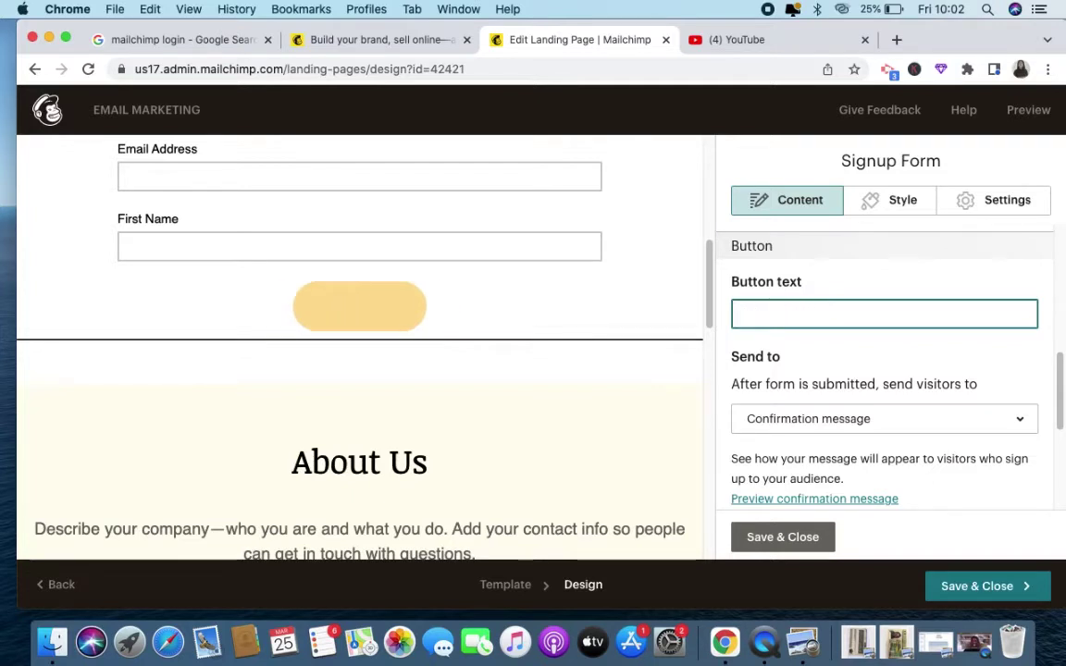
text(sign)
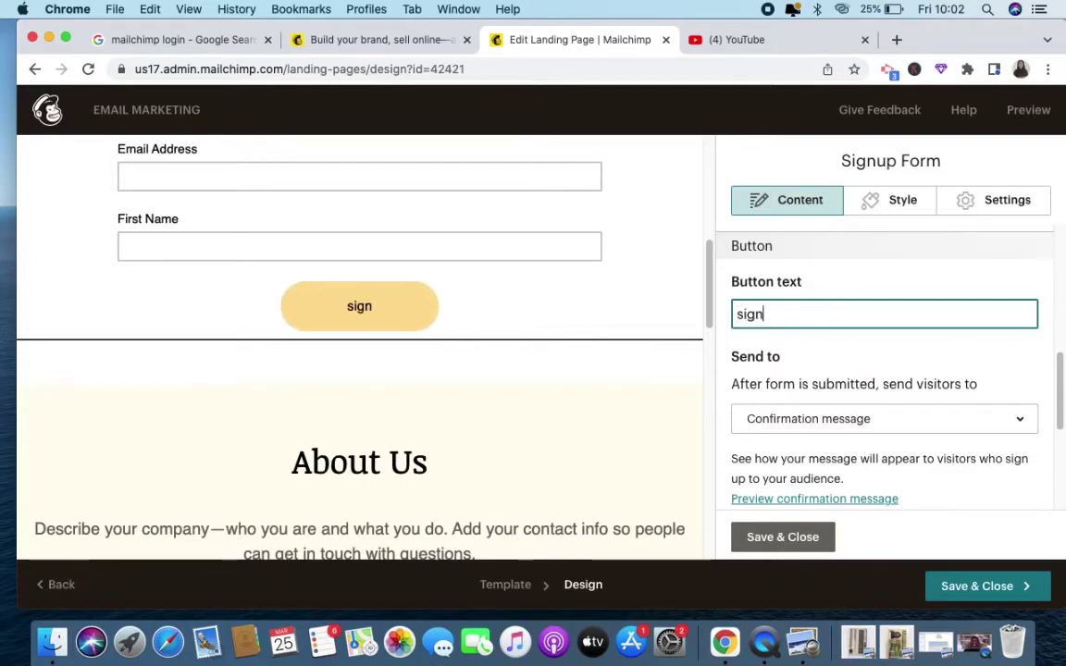
text( up)
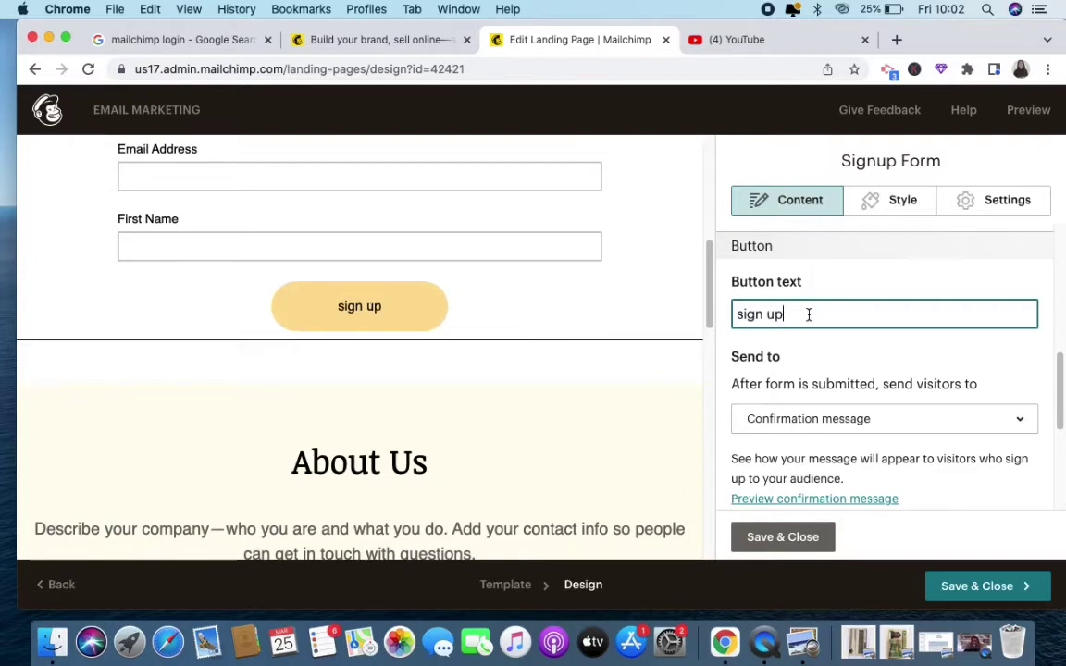
text( here)
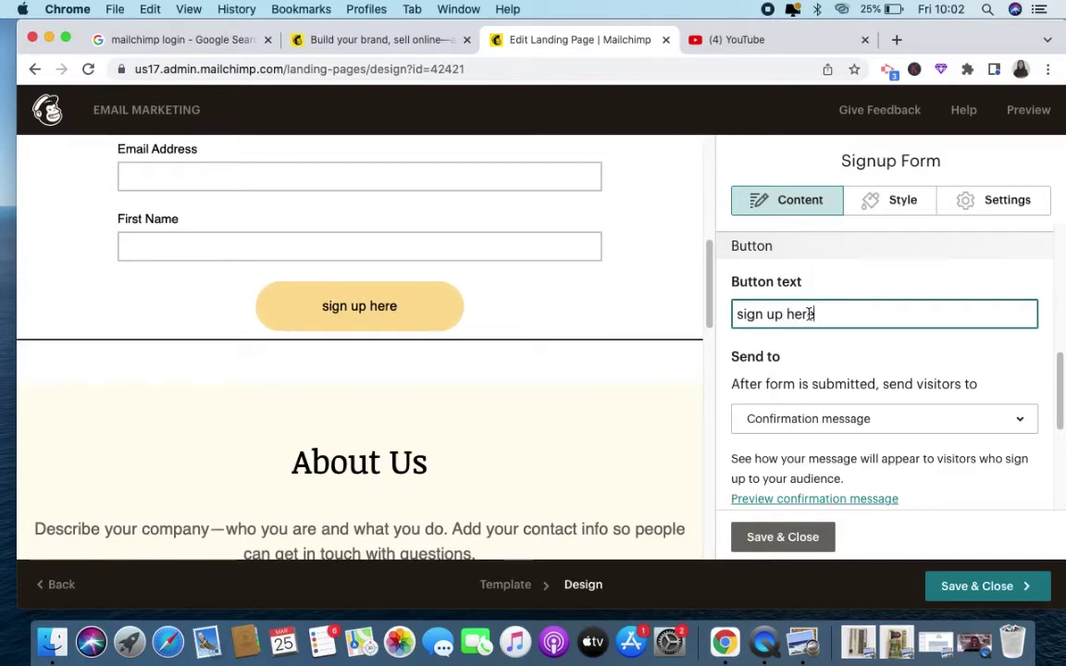
Keep Confirmation message as the Send to destination after signup
scroll(1009, 389, down, 3)
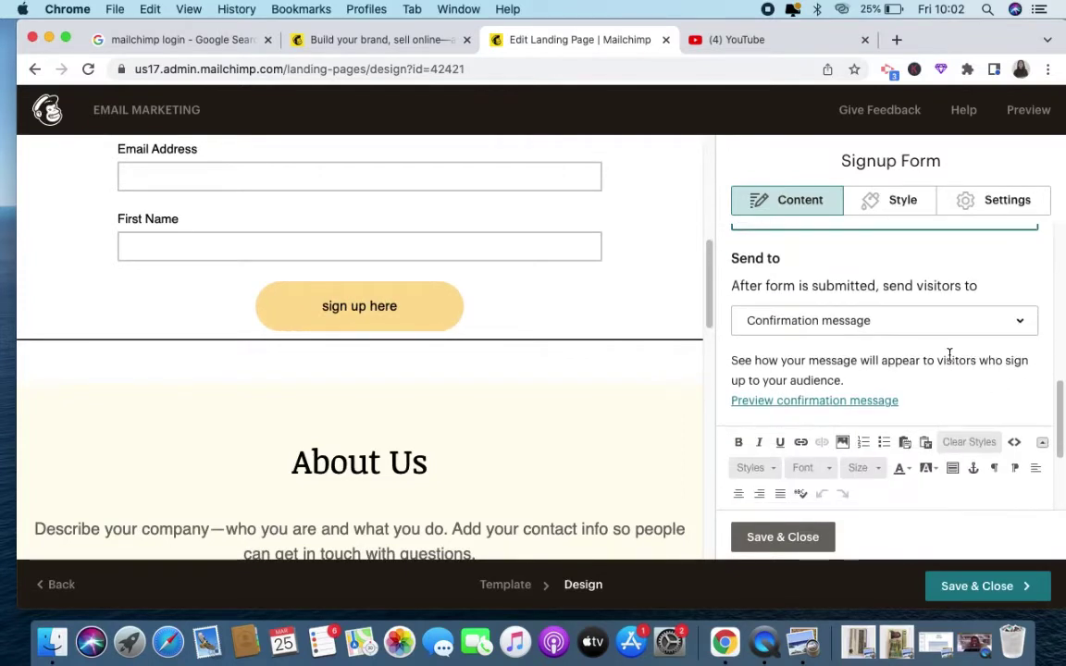
click(940, 318)
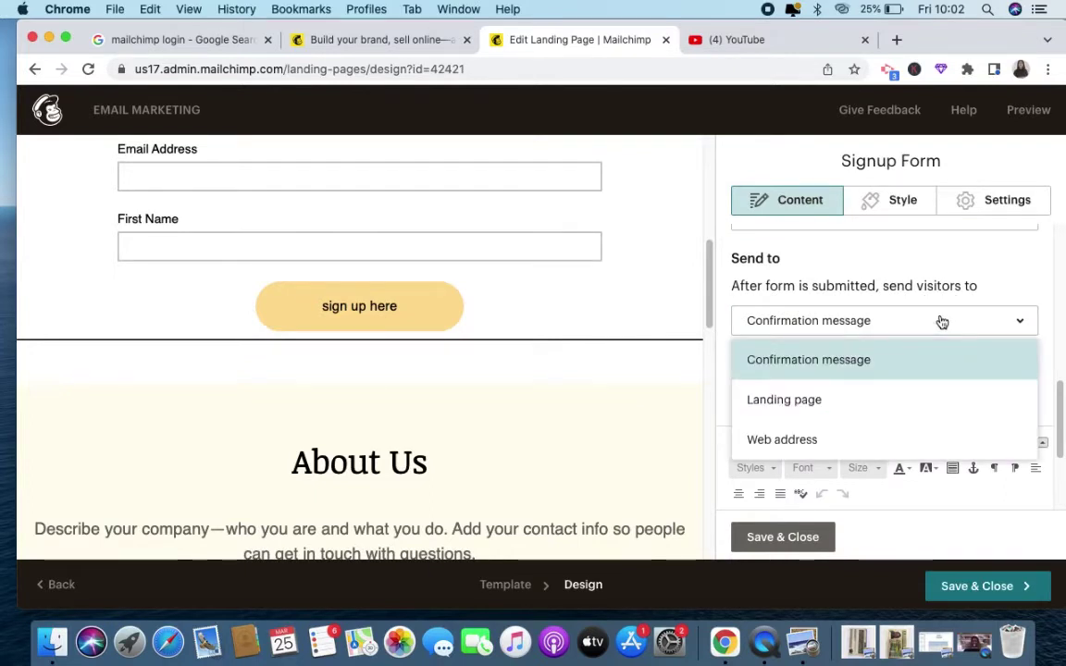
click(942, 323)
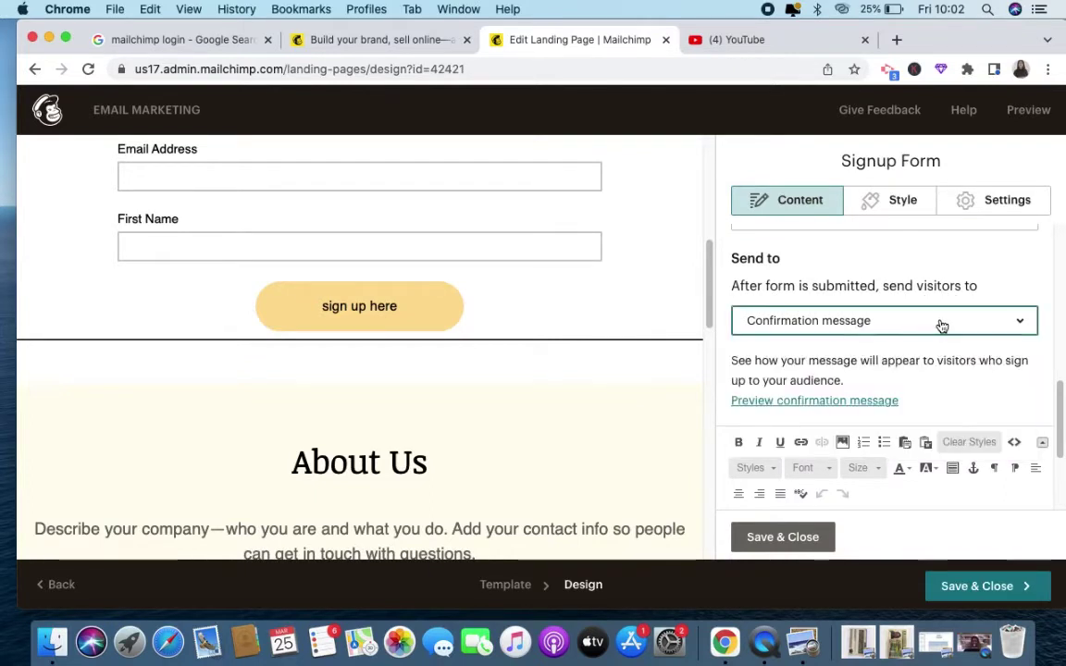
click(942, 324)
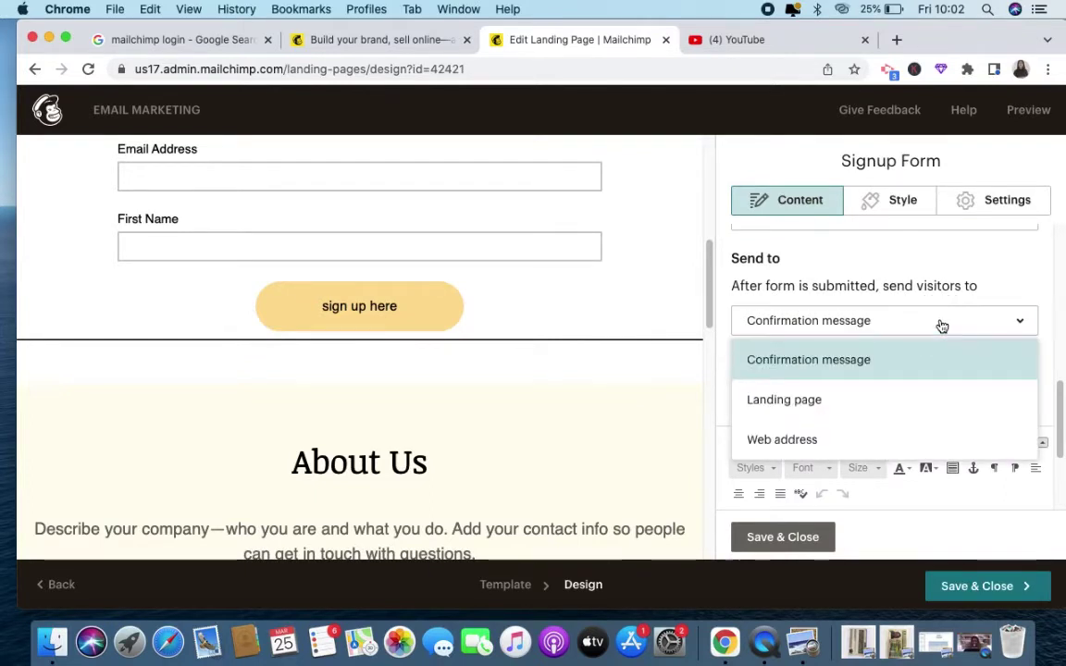
click(1030, 267)
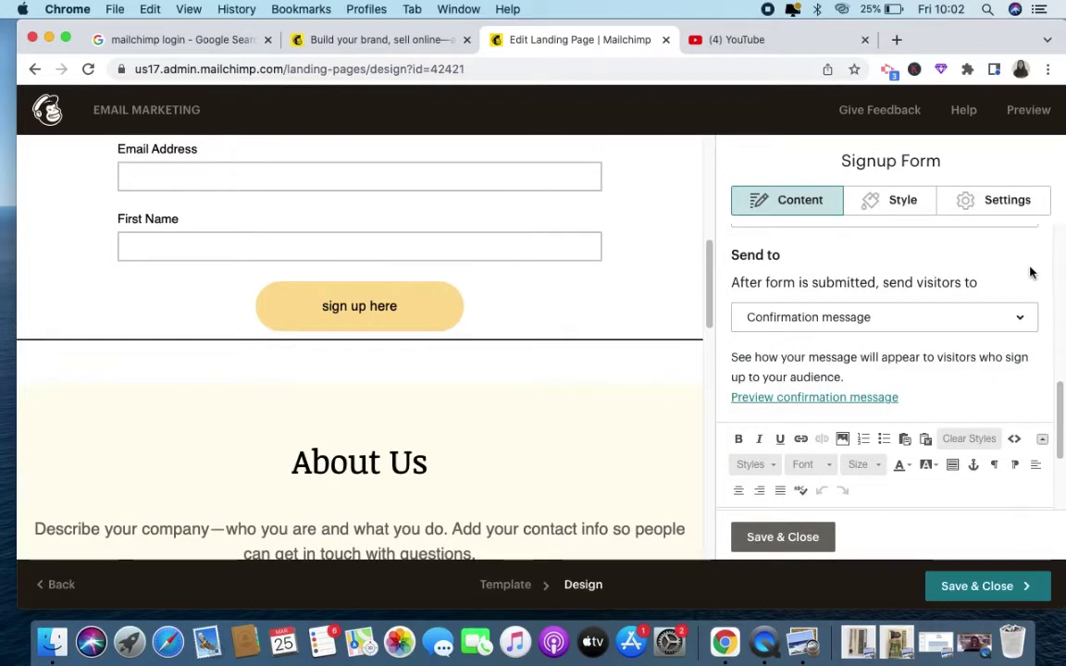
scroll(999, 296, down, 1)
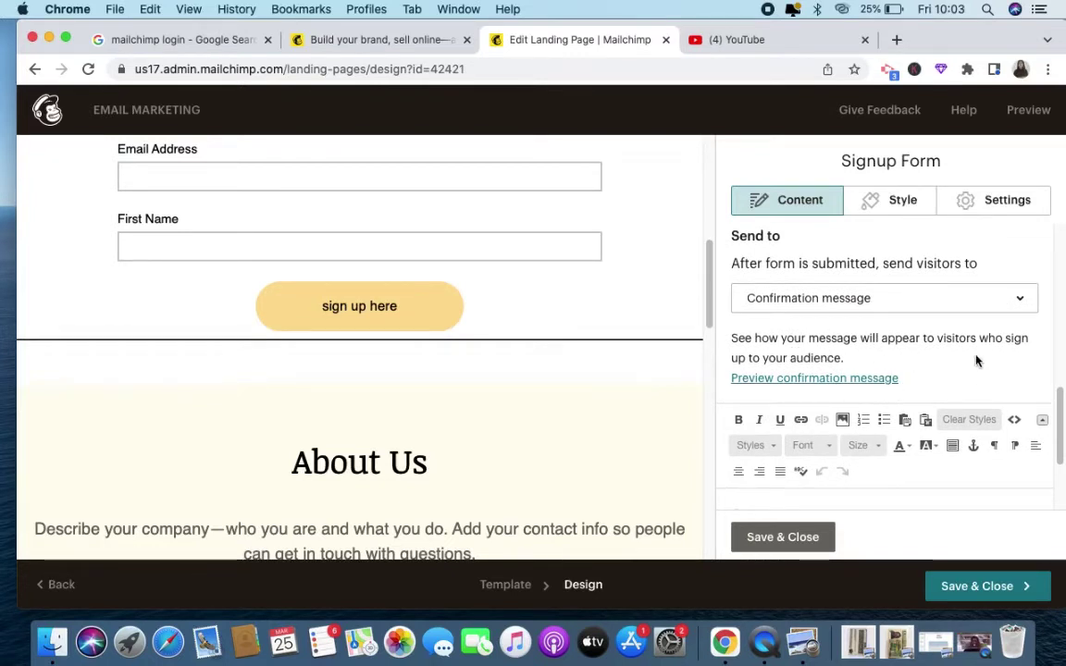
scroll(912, 287, up, 3)
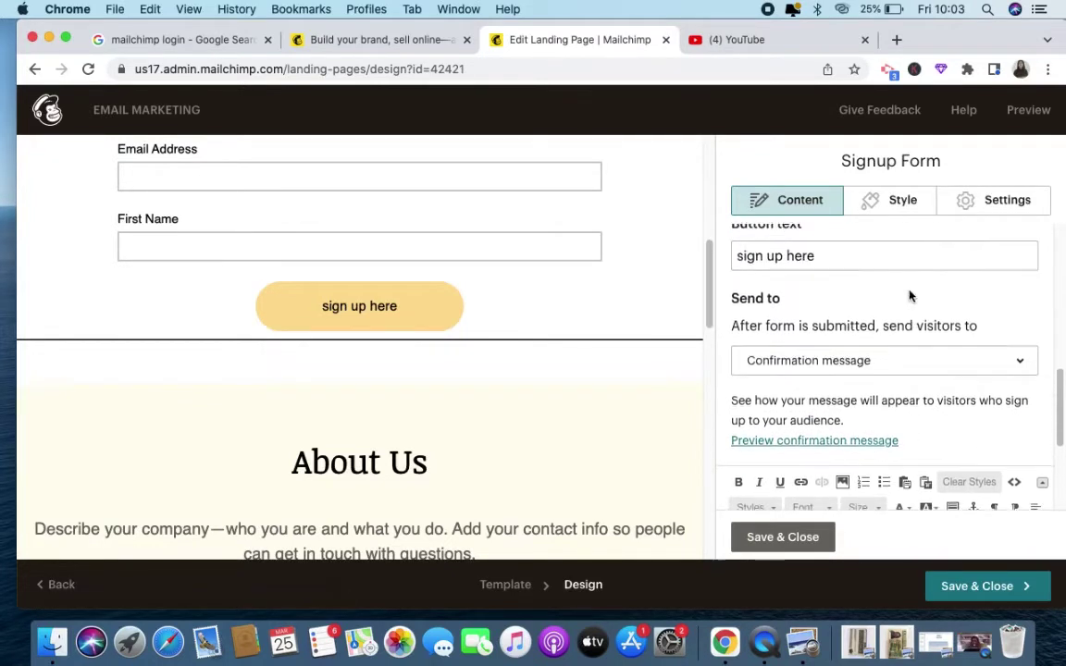
scroll(833, 305, down, 5)
scroll(600, 388, down, 10)
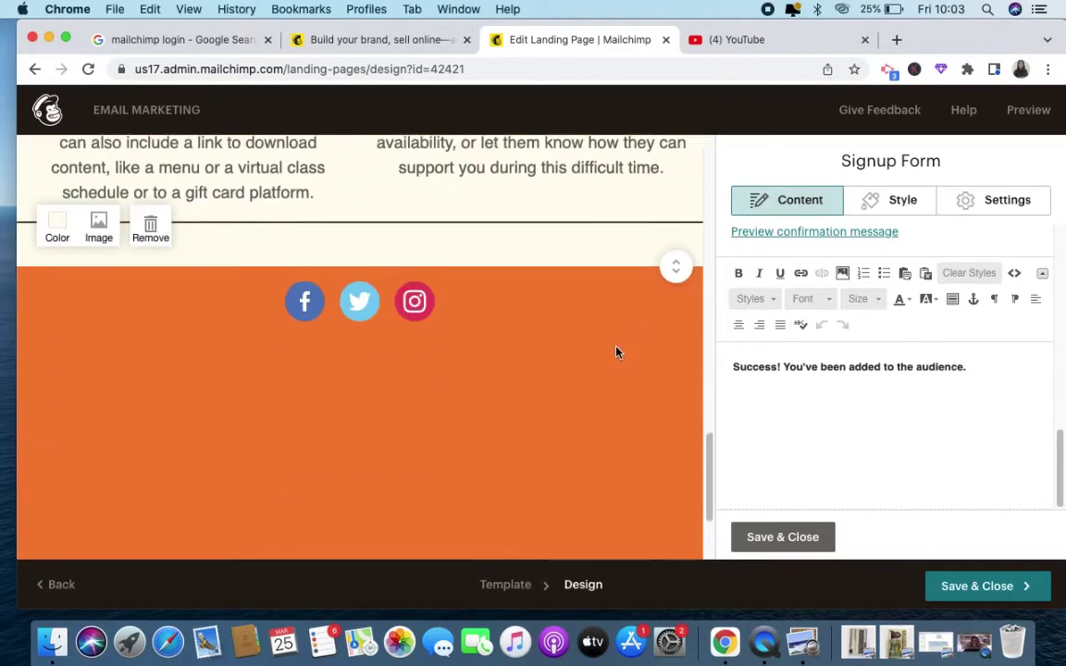
Delete the Image + Text block holding the grapefruit and mug photos
scroll(617, 352, up, 8)
scroll(595, 301, up, 3)
scroll(592, 306, down, 8)
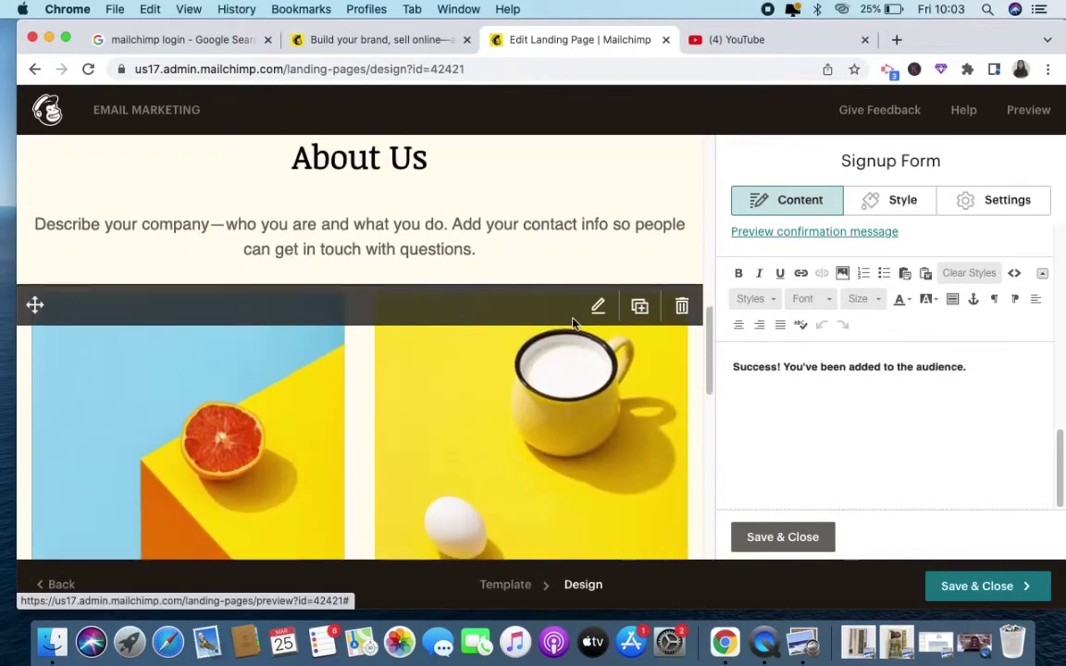
scroll(565, 338, up, 4)
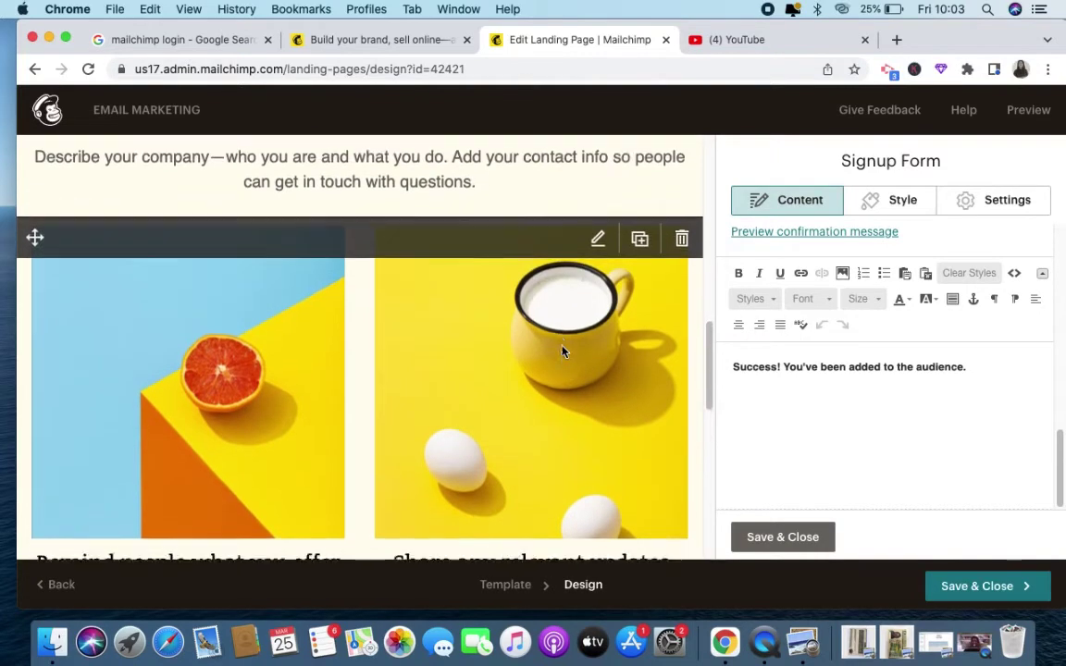
scroll(561, 350, up, 1)
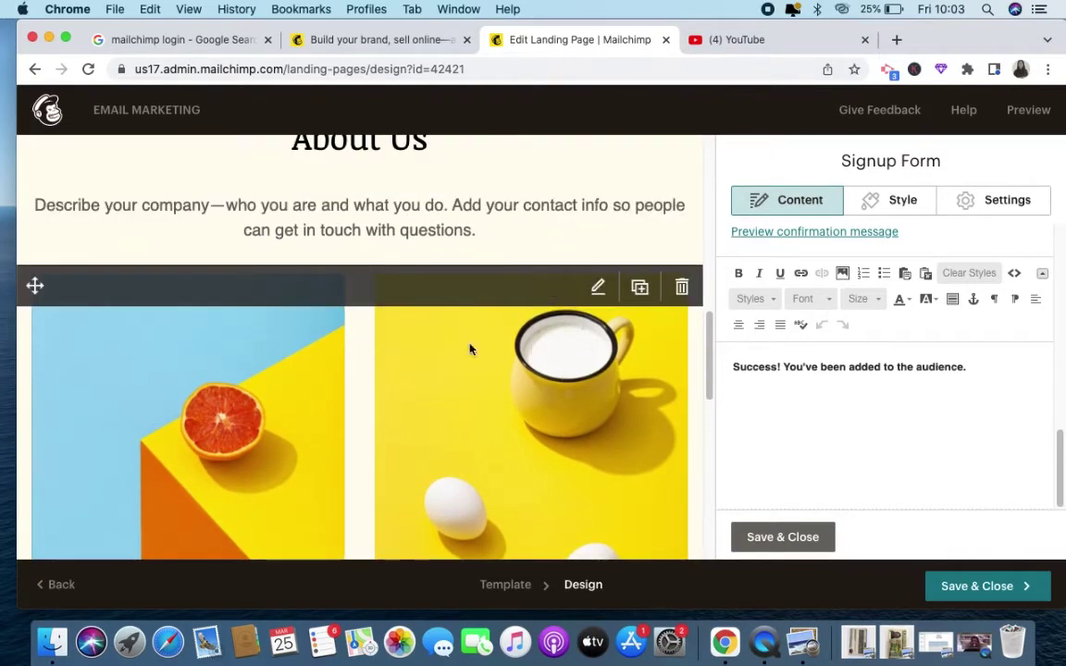
click(275, 363)
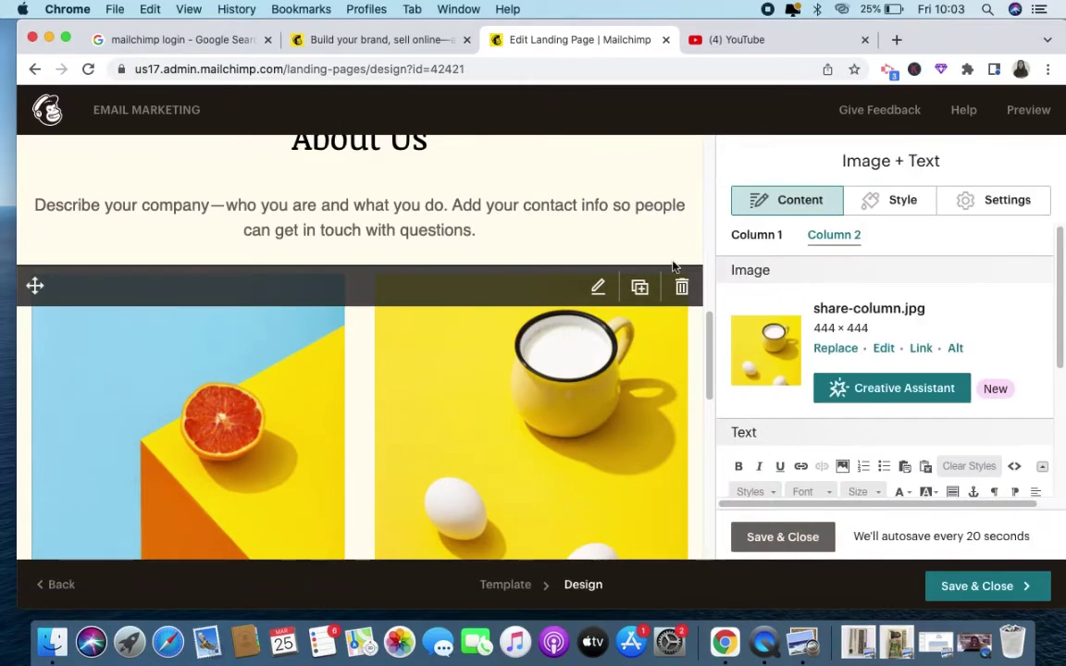
click(745, 234)
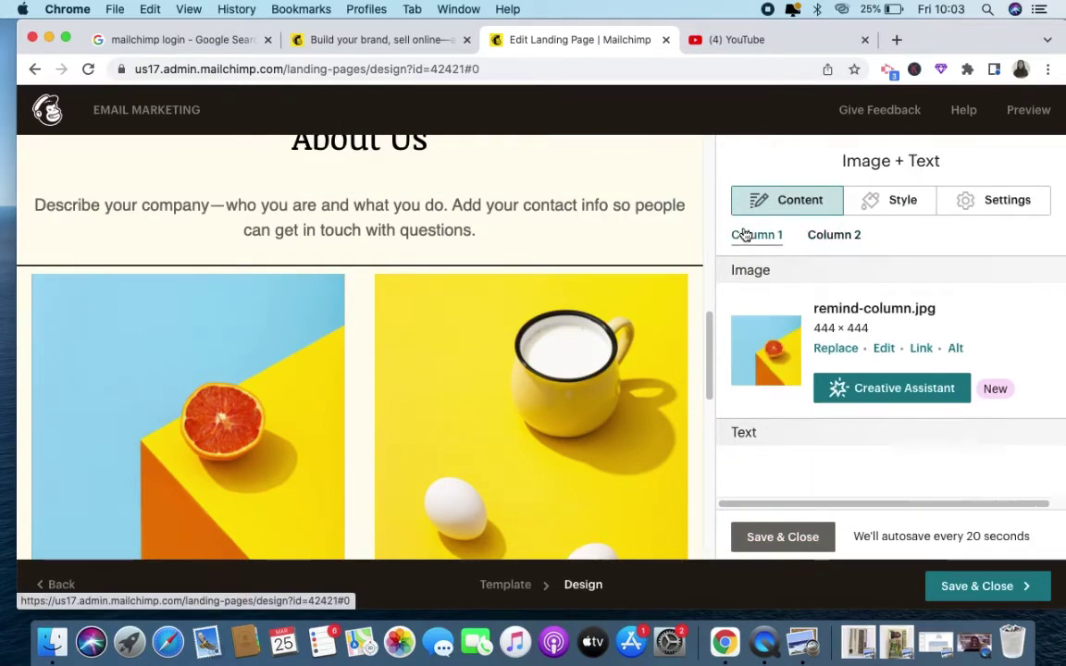
scroll(722, 243, down, 5)
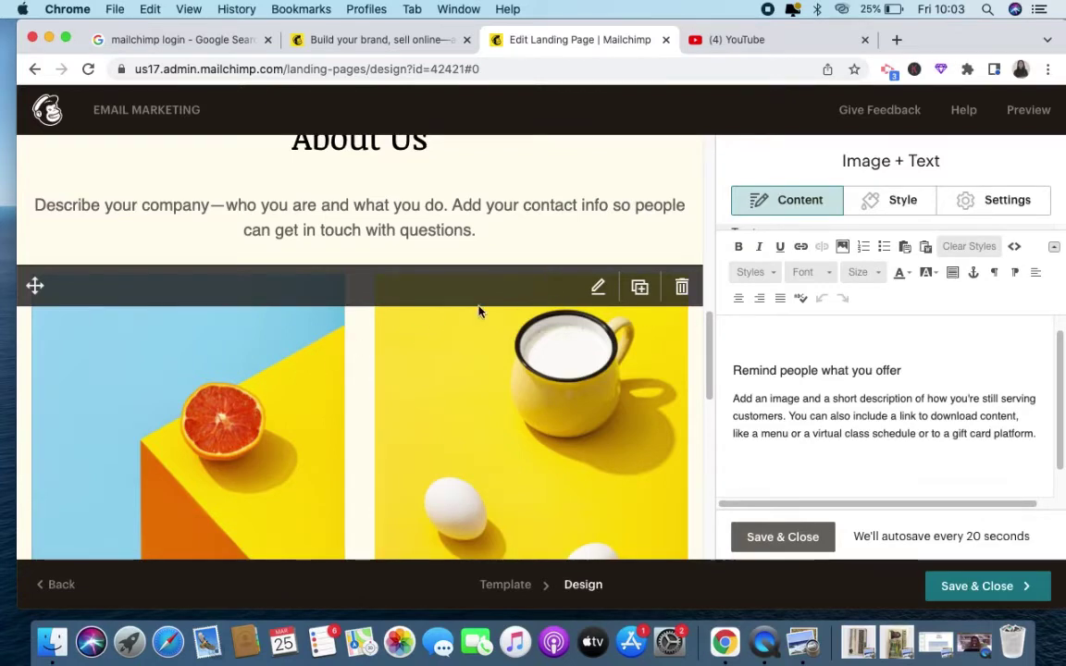
click(681, 288)
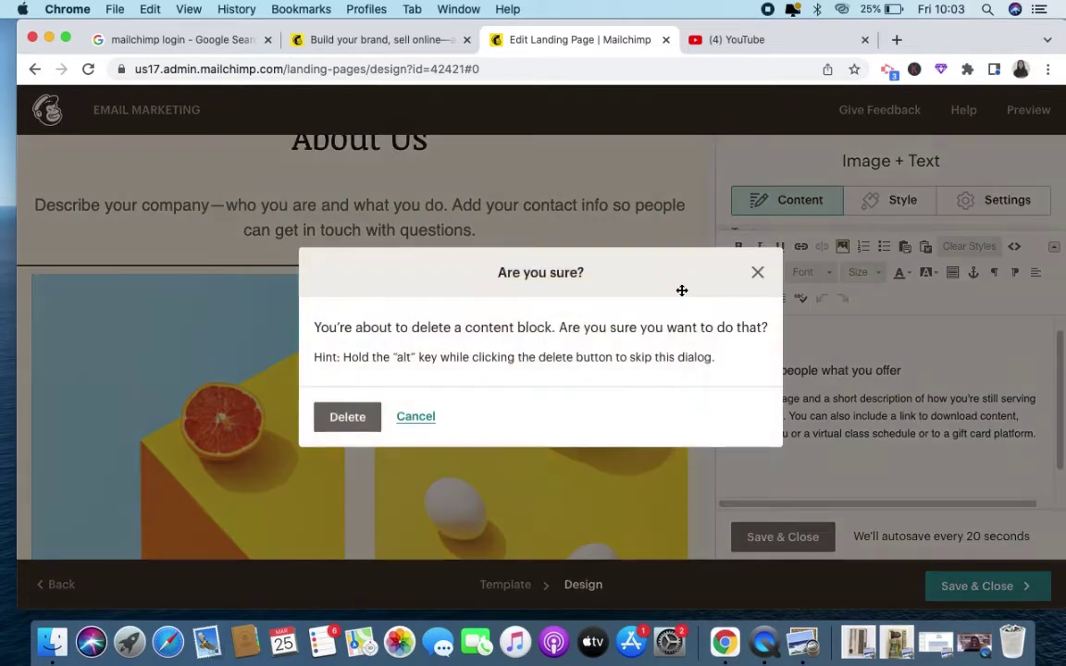
click(347, 417)
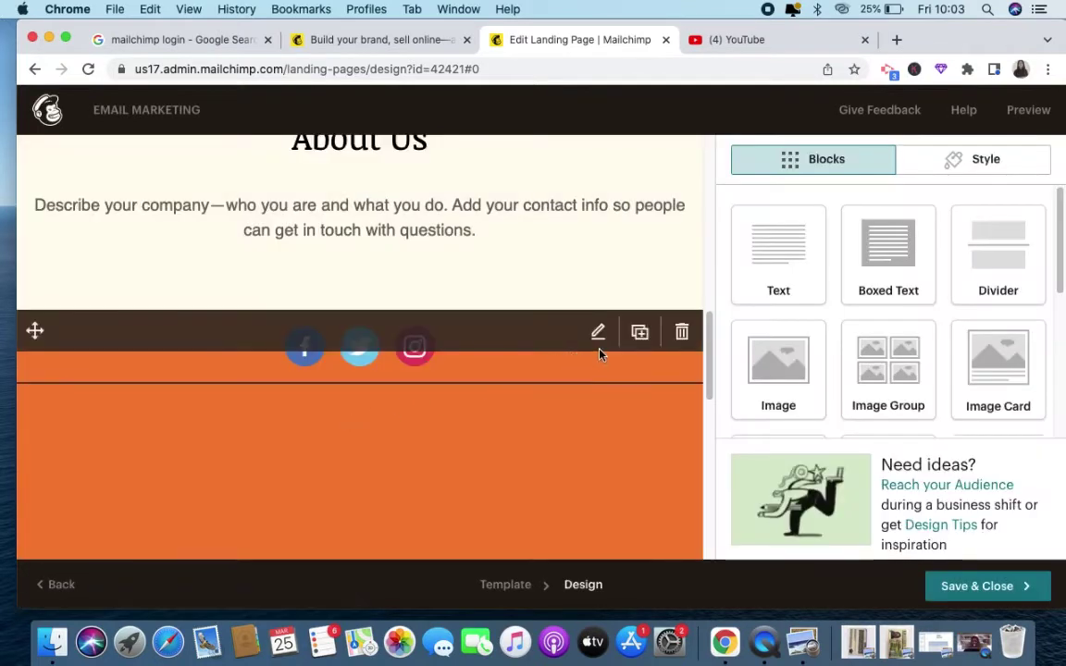
Insert the Beginners Guide to Email Marketing image from Content Studio as the About Us background
scroll(597, 356, down, 3)
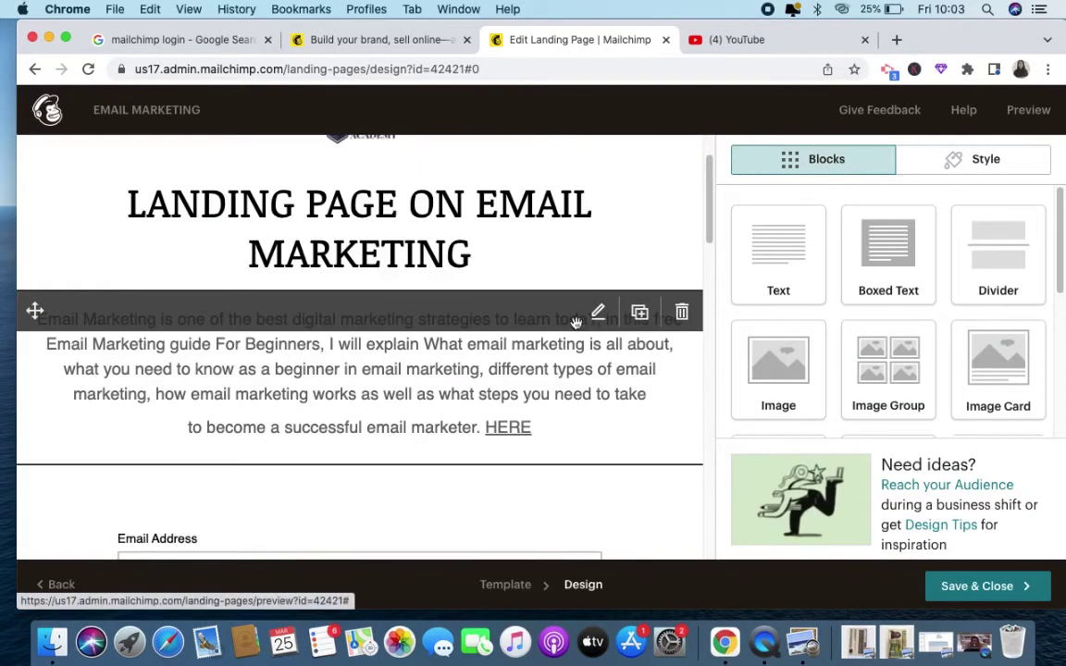
scroll(578, 329, down, 3)
scroll(575, 323, down, 5)
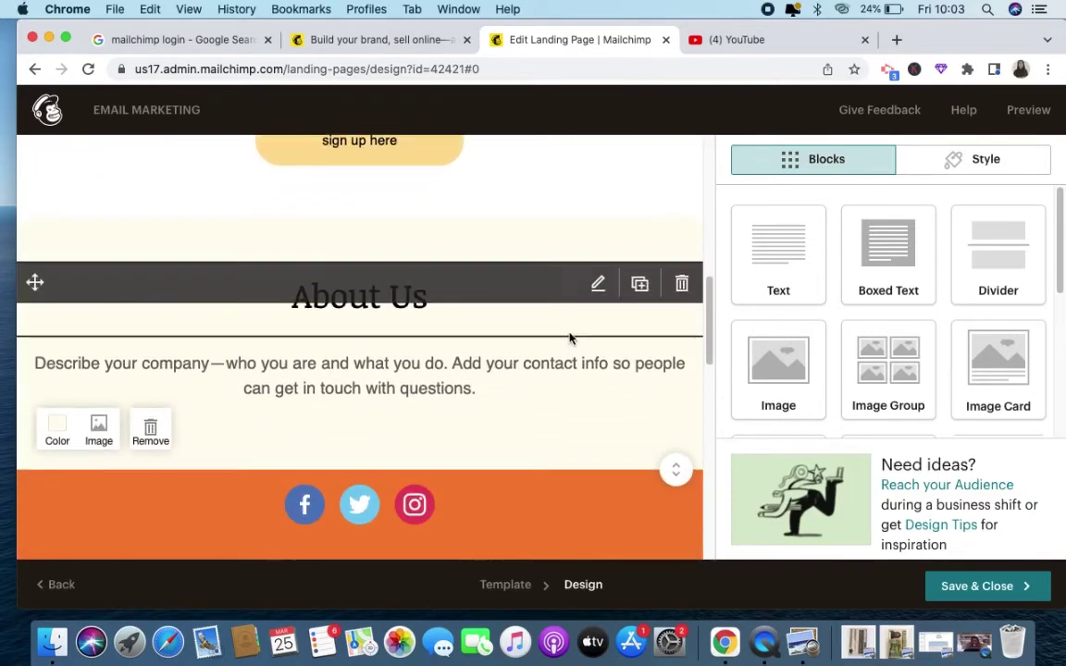
click(100, 419)
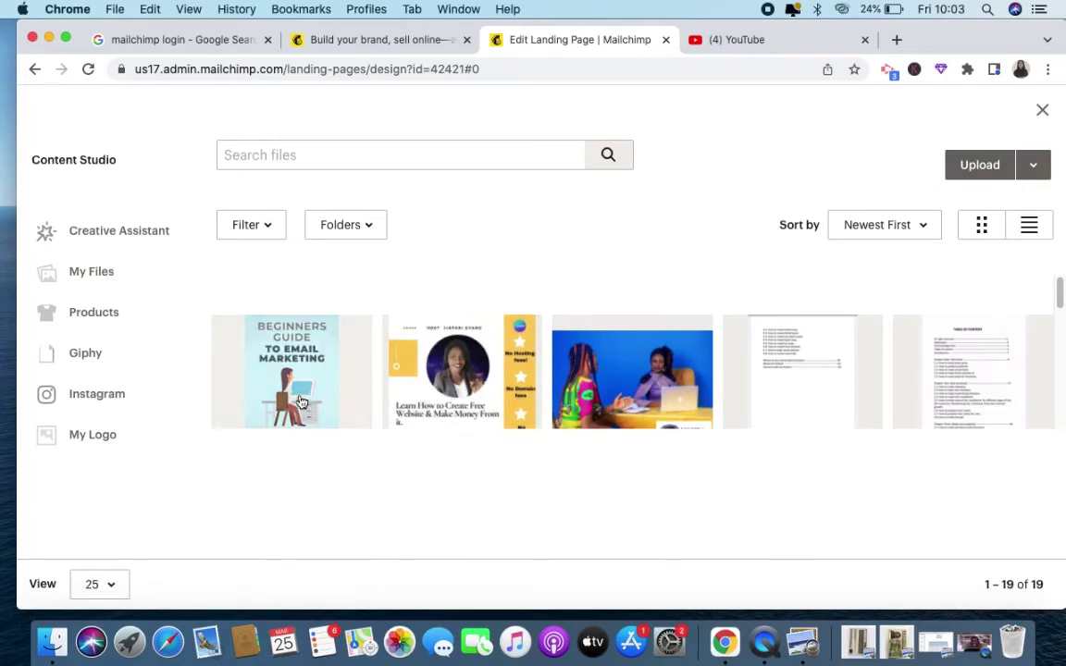
click(309, 379)
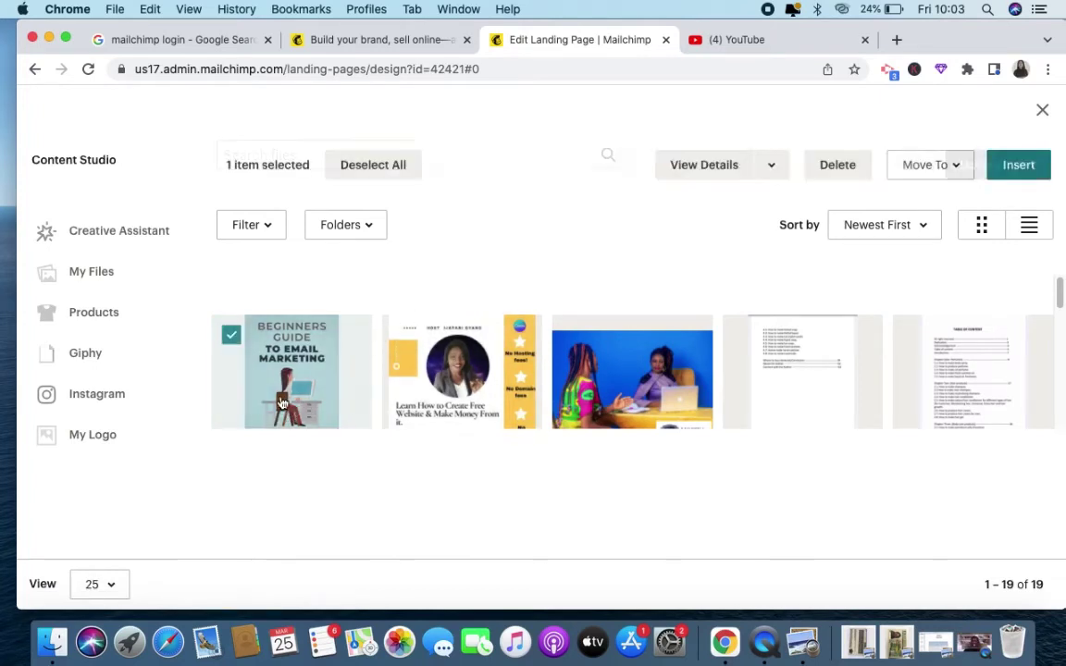
click(1018, 167)
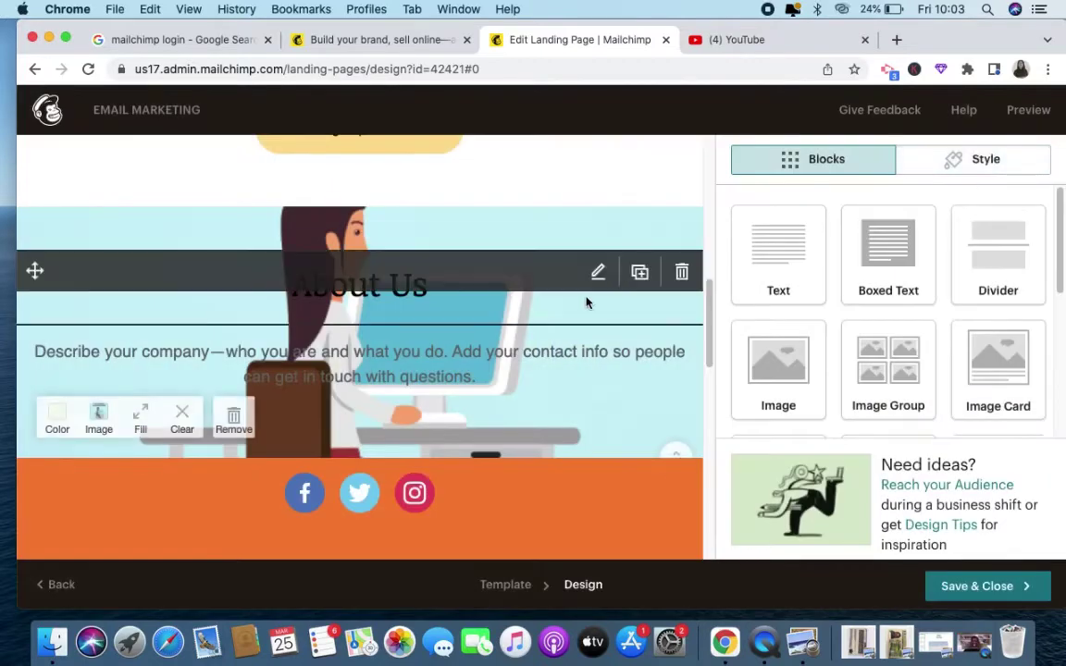
scroll(590, 302, down, 5)
scroll(588, 303, up, 5)
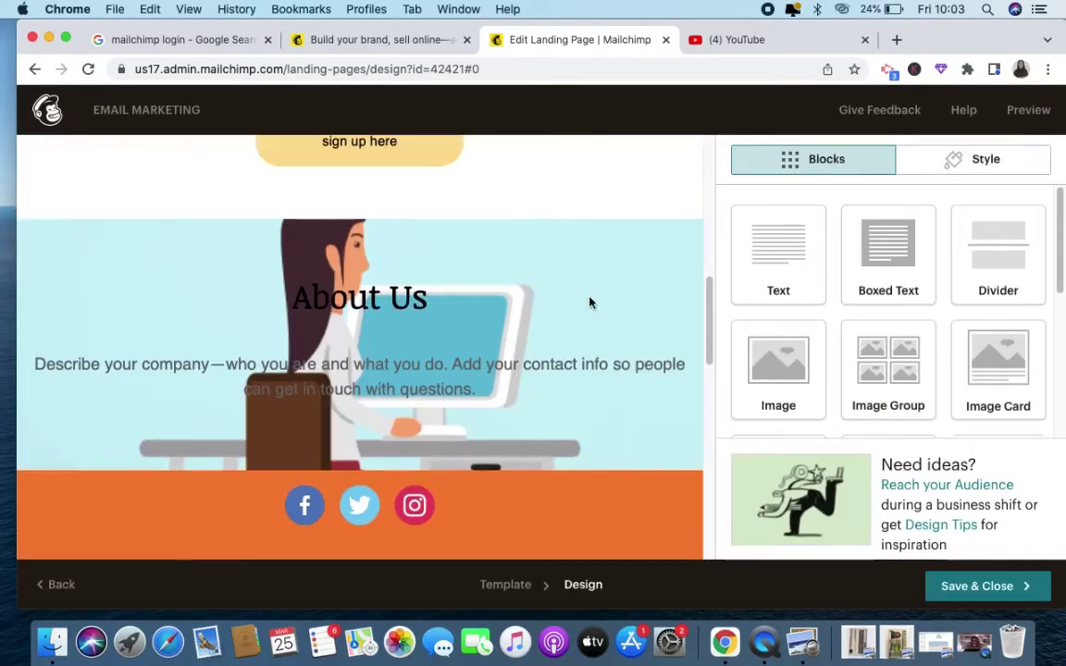
scroll(589, 303, down, 5)
scroll(588, 303, up, 4)
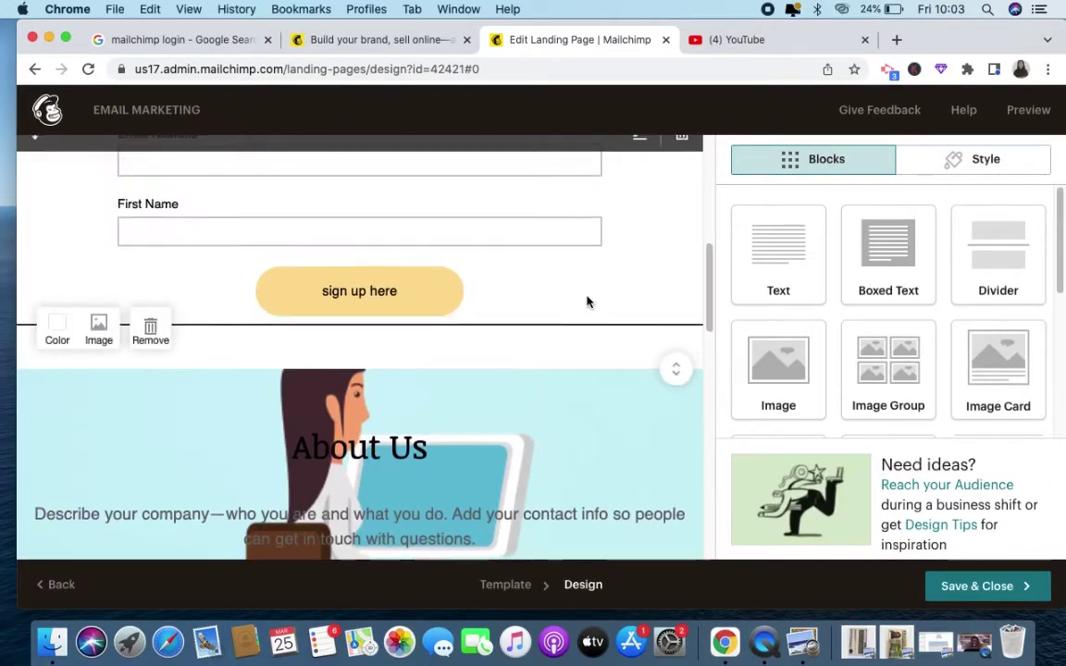
scroll(588, 303, down, 3)
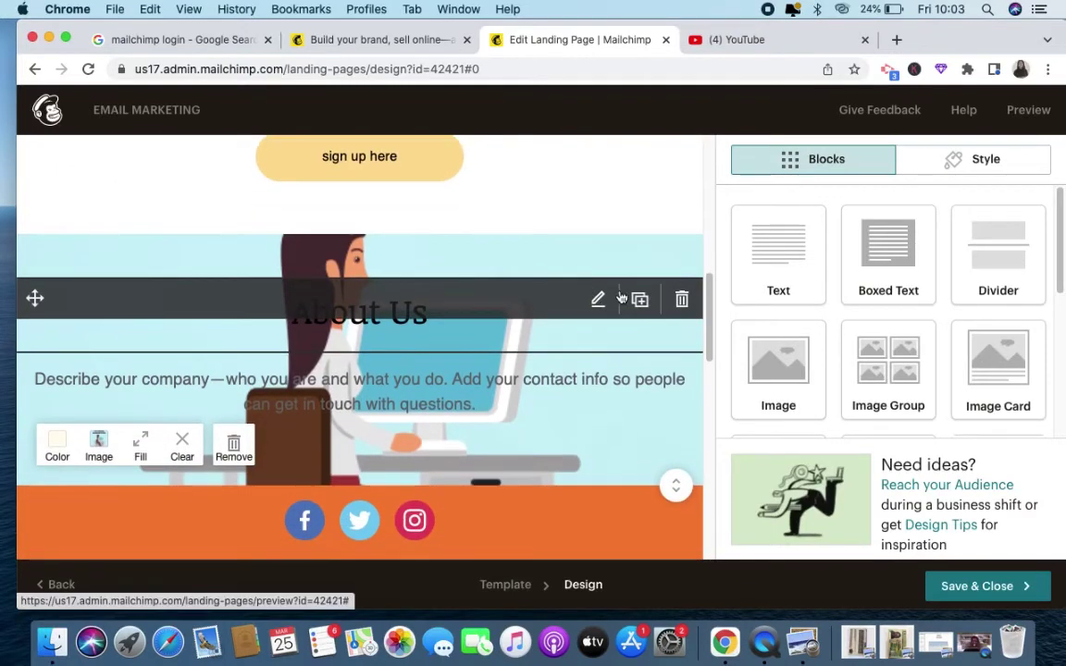
Delete the About Us text block and remove its illustrated Body section
click(681, 303)
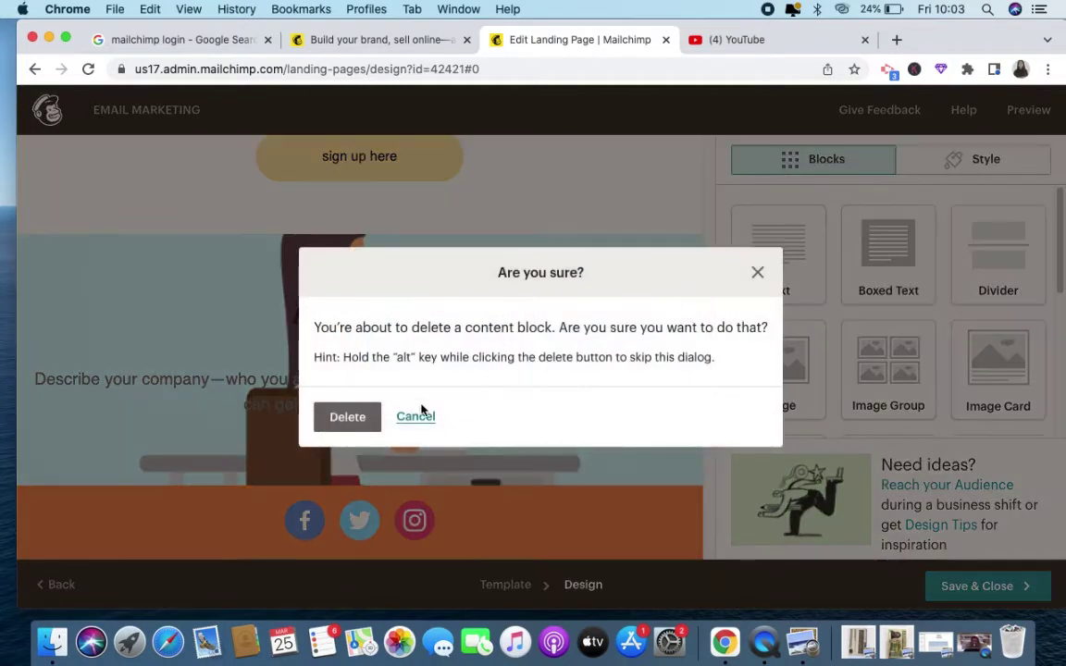
click(350, 418)
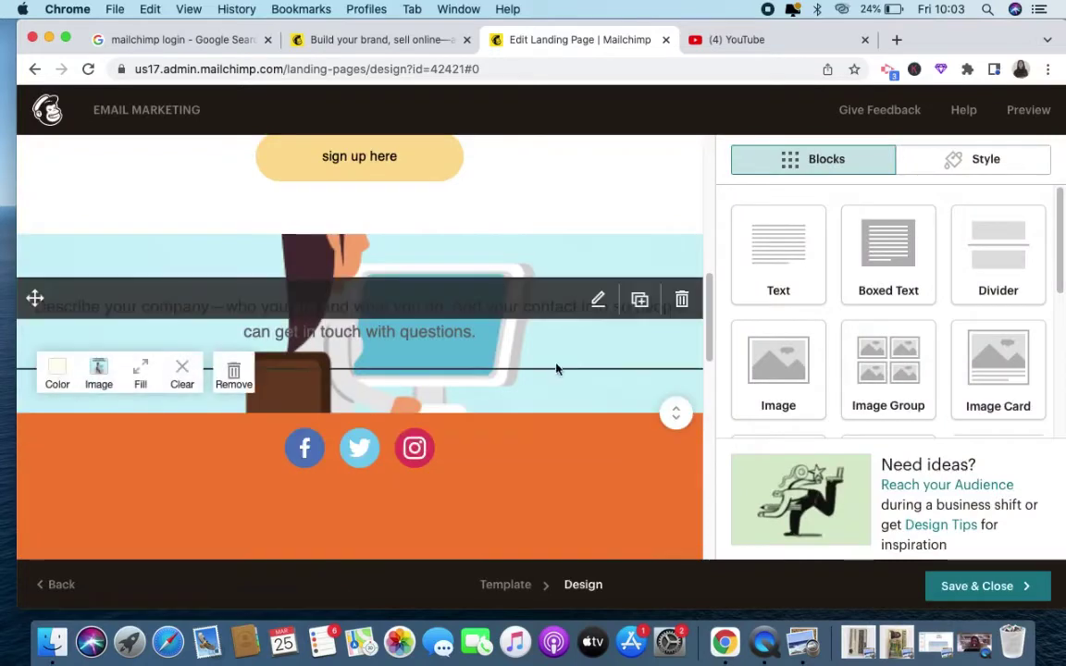
click(235, 381)
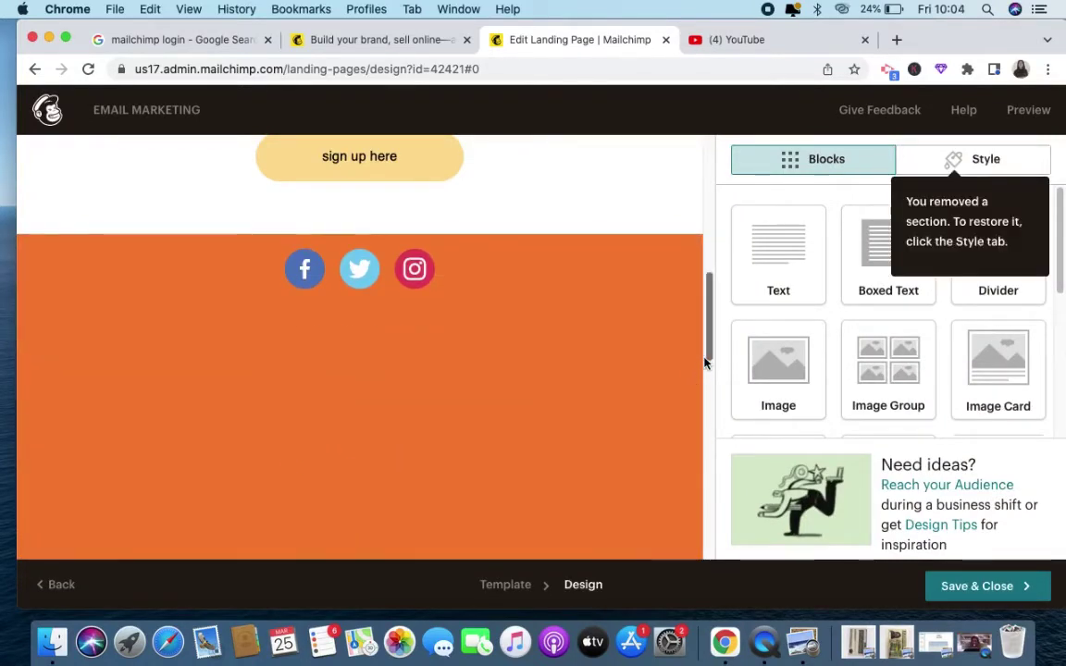
scroll(705, 359, up, 3)
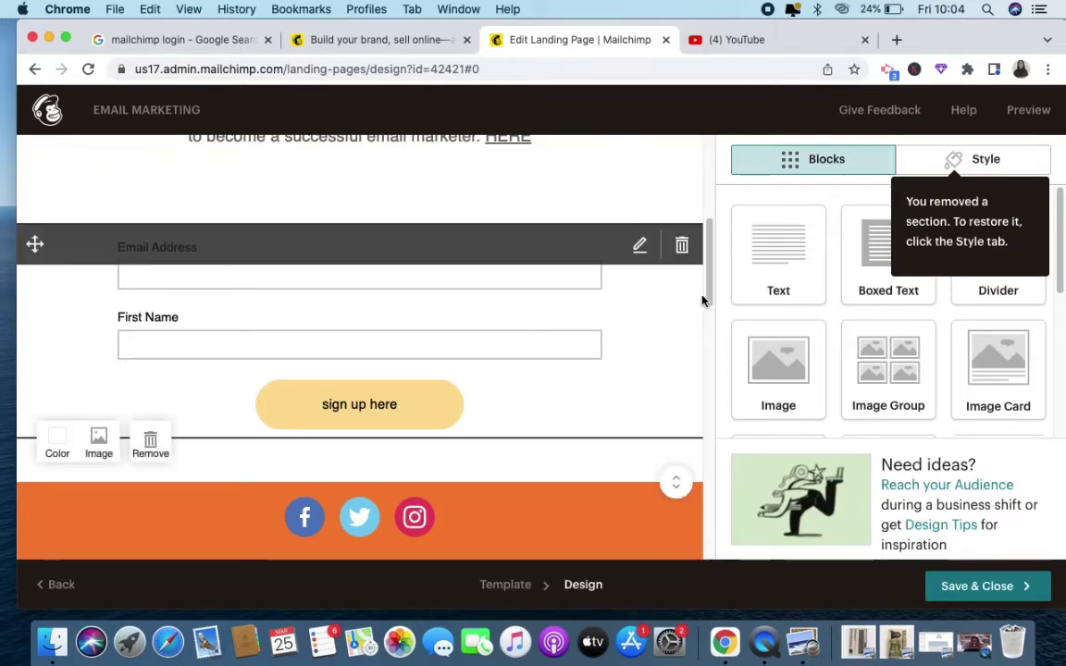
Drag a button block into place above the email form
drag(706, 297, 690, 266)
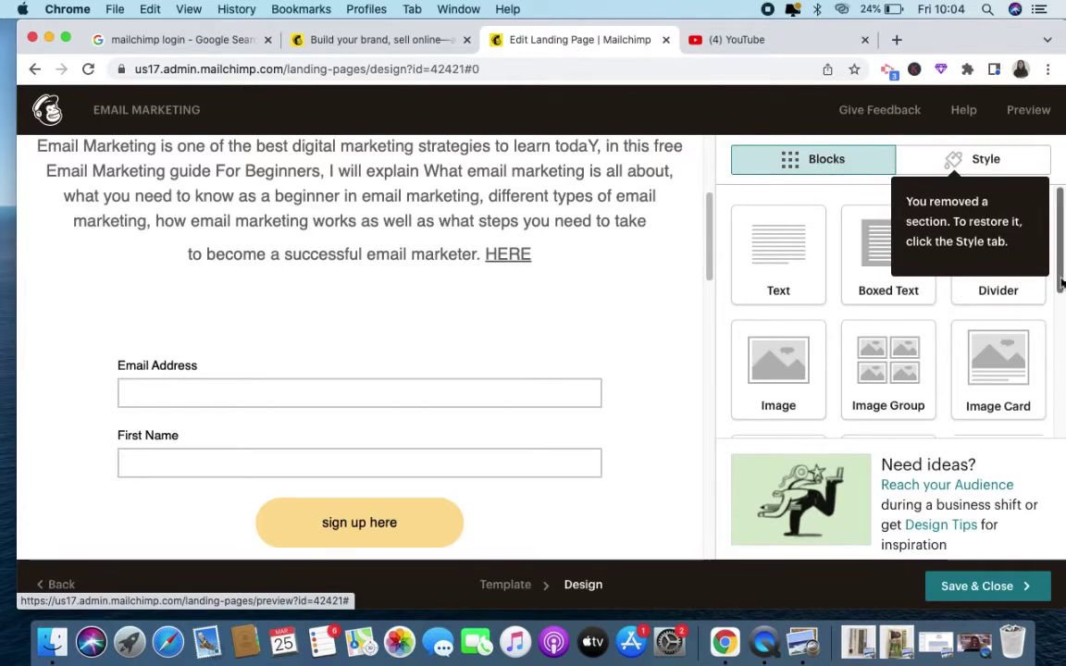
drag(1062, 282, 1055, 447)
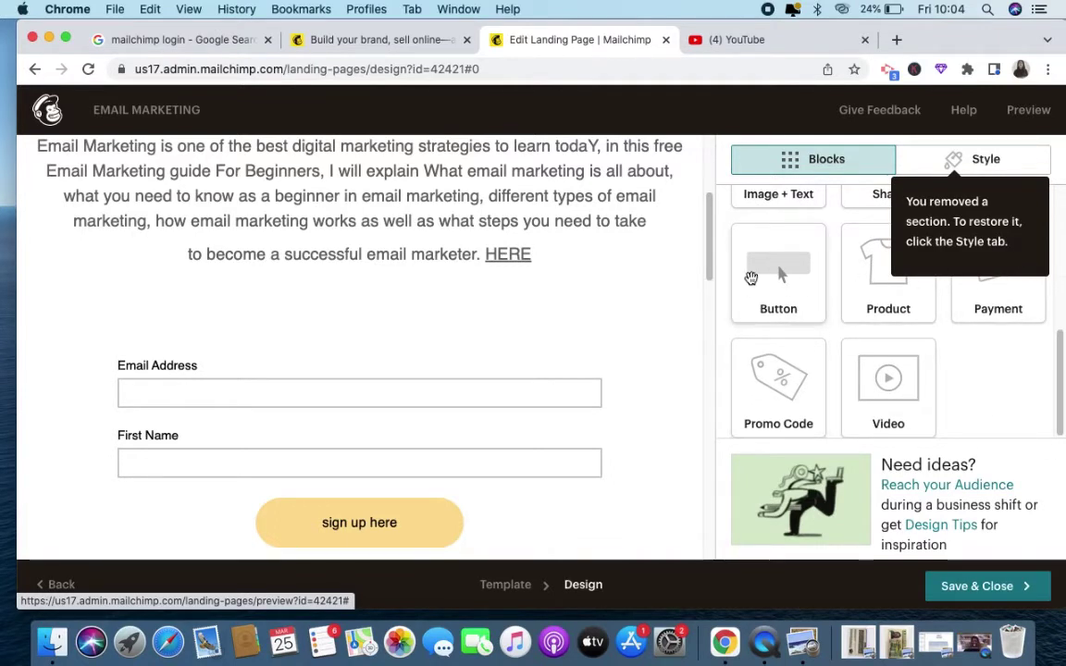
drag(752, 278, 387, 317)
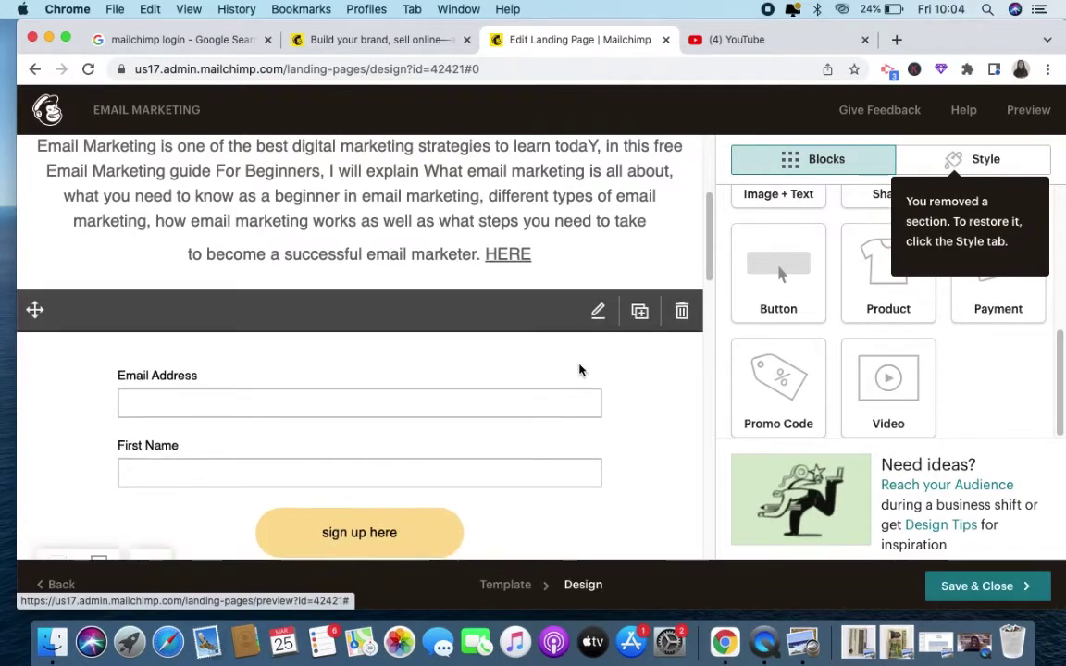
scroll(966, 341, up, 5)
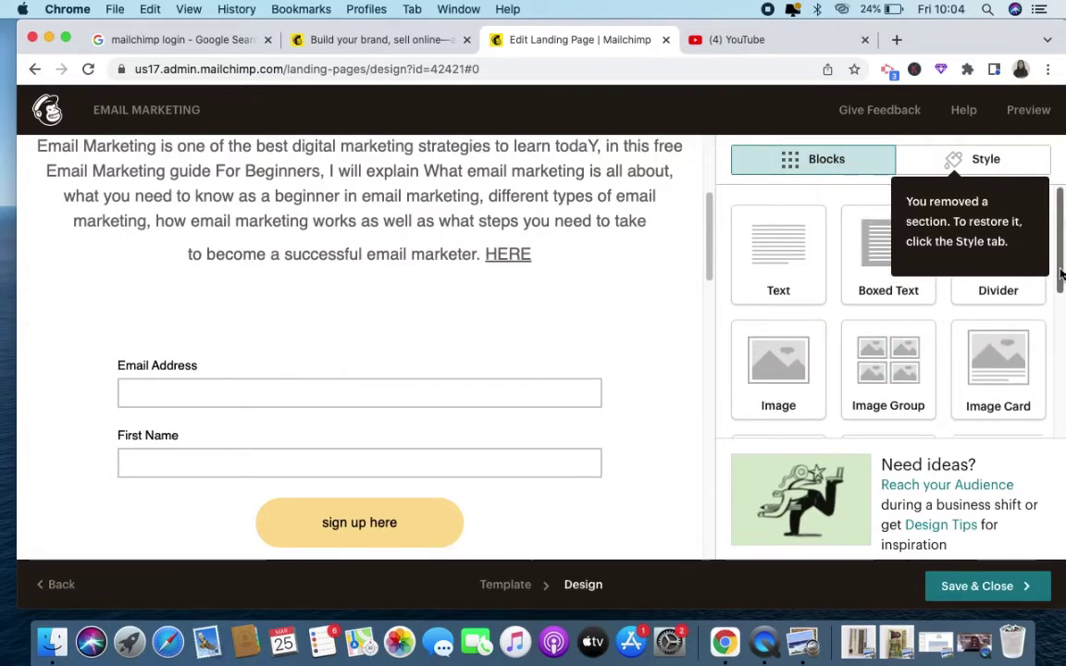
drag(1062, 273, 1058, 429)
scroll(576, 335, up, 5)
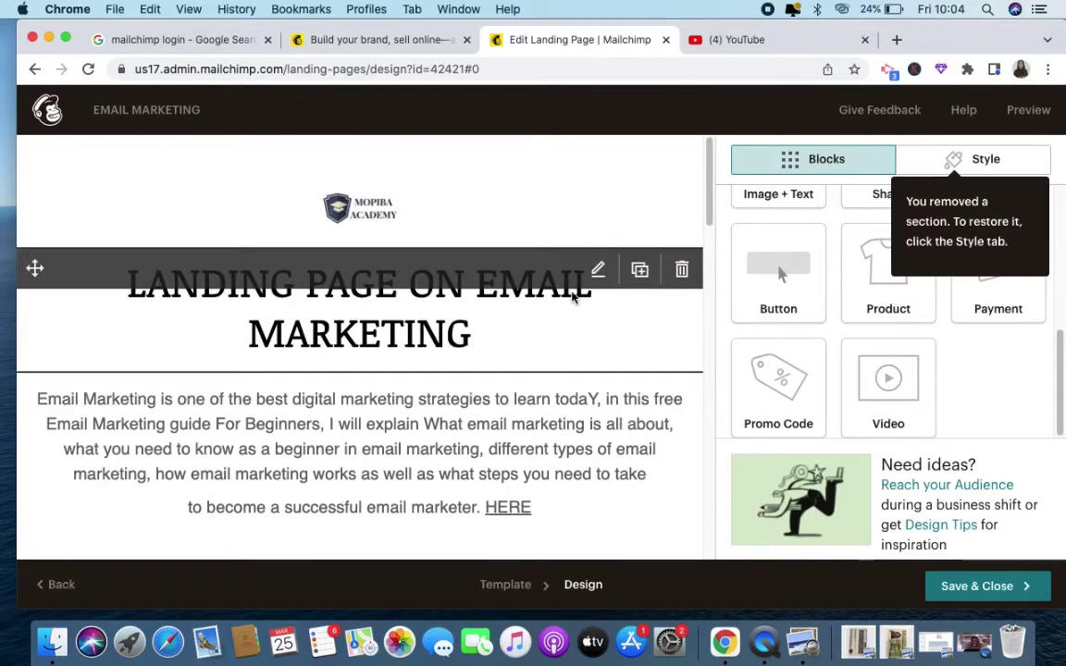
scroll(564, 328, down, 10)
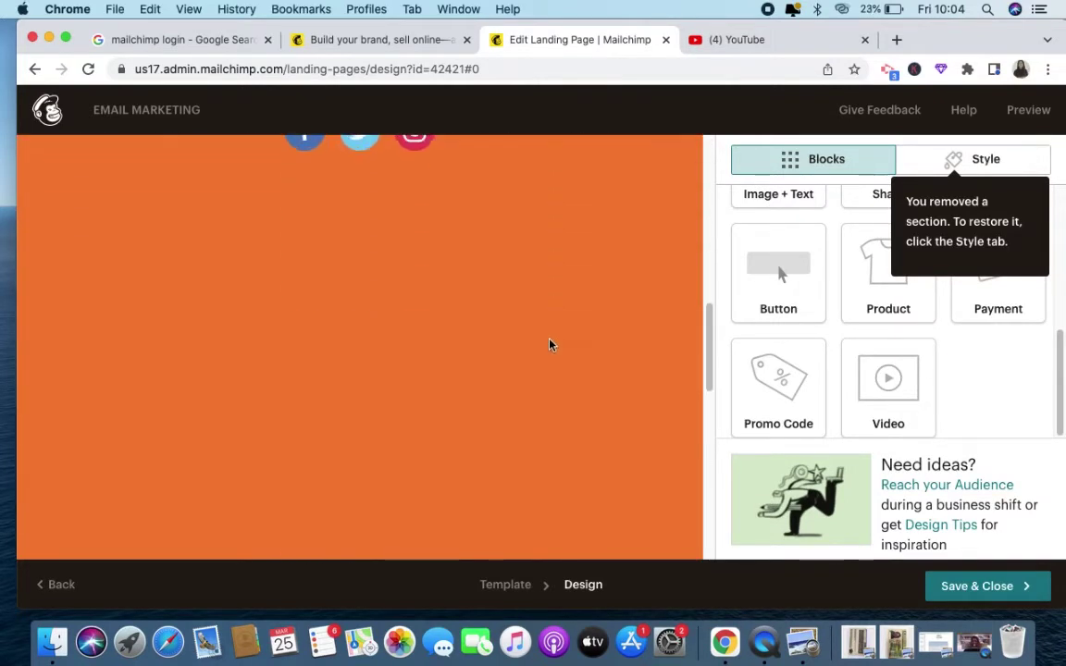
scroll(550, 346, down, 3)
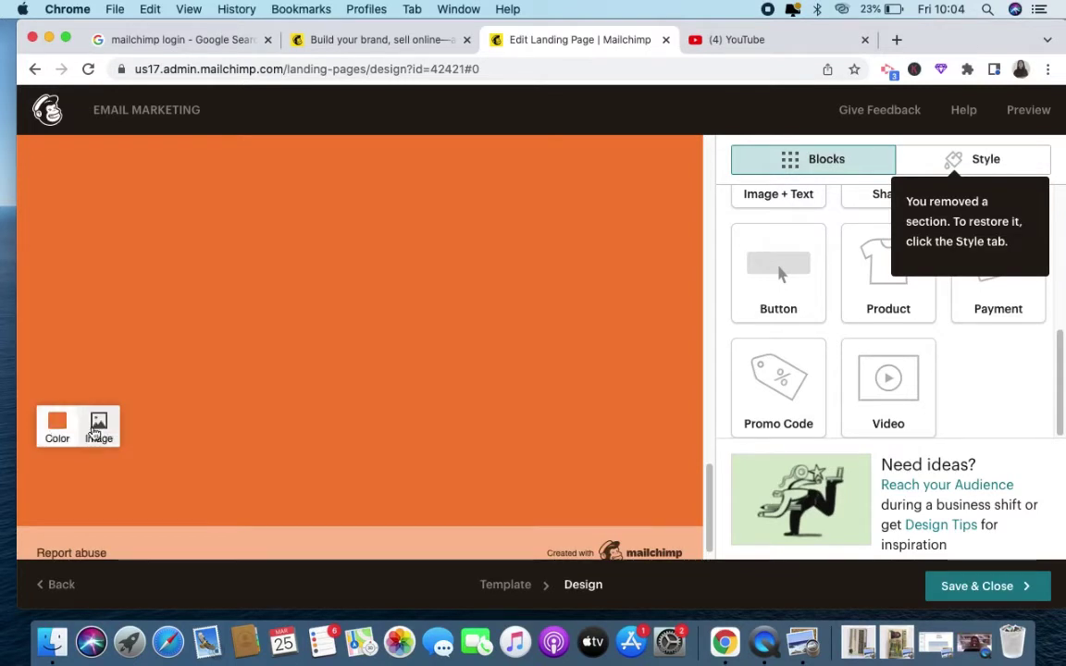
Insert the Beginners Guide image as the orange footer's background and review the page
click(99, 428)
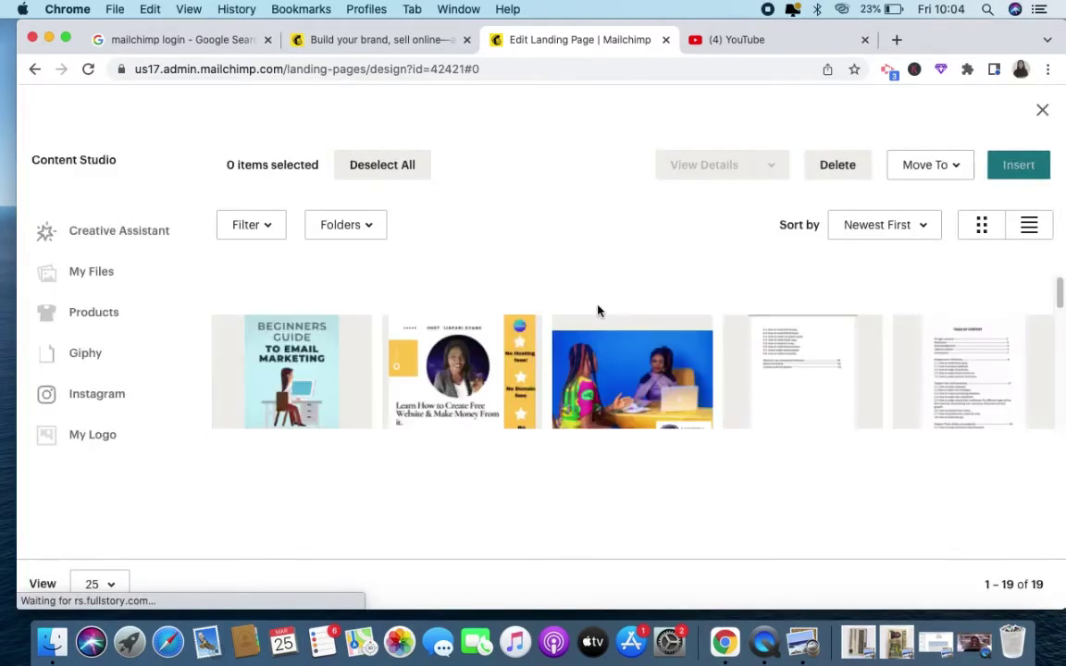
click(316, 389)
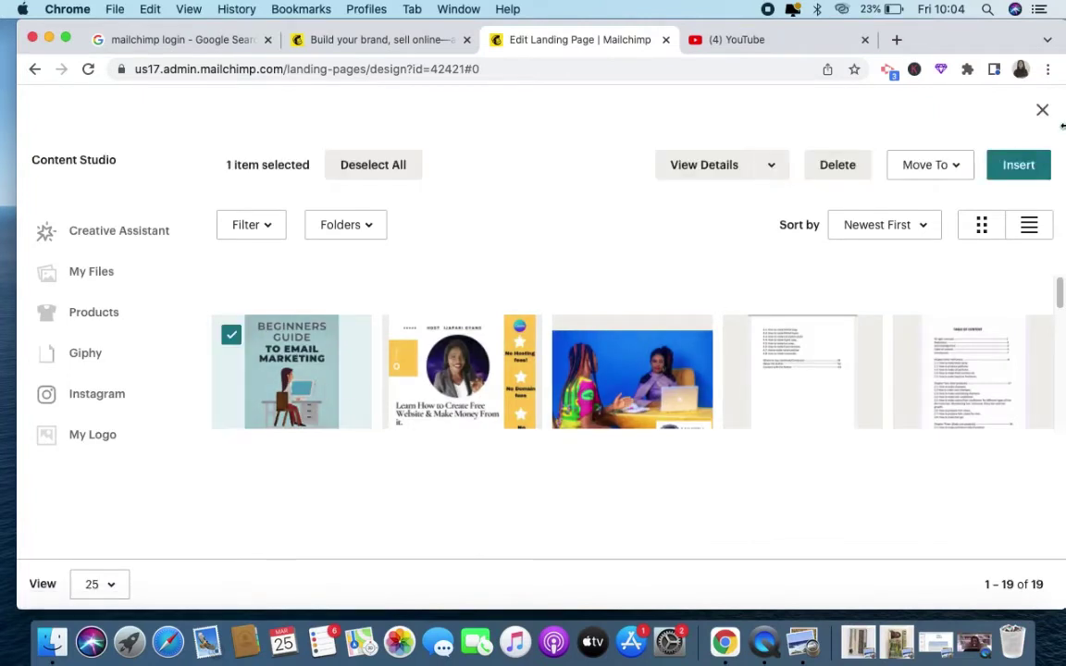
click(1023, 170)
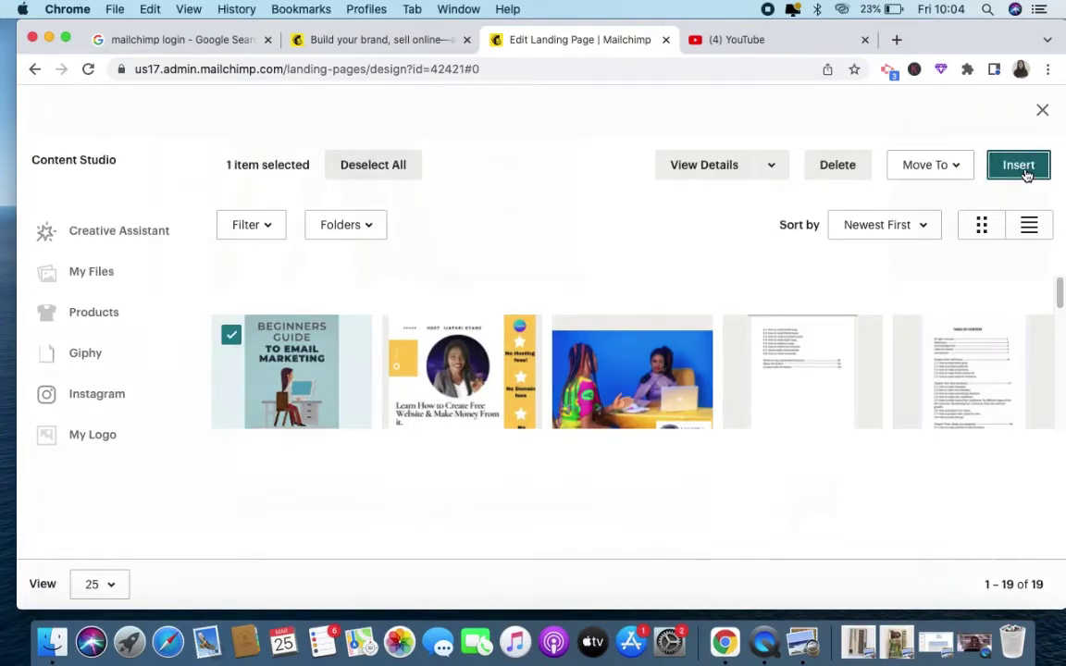
scroll(470, 381, up, 5)
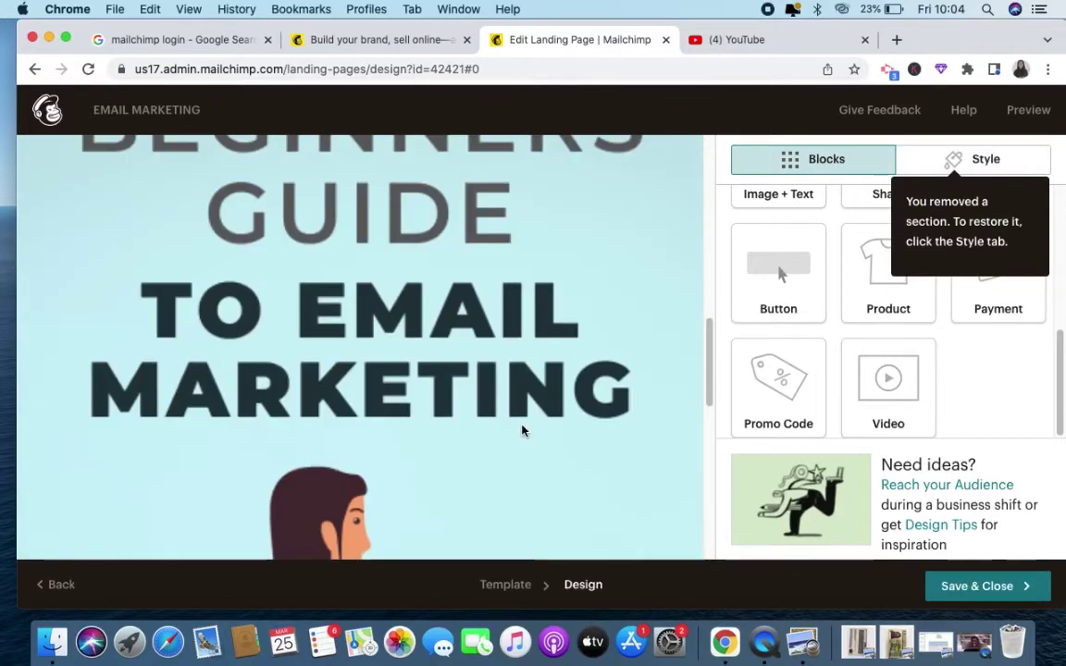
scroll(522, 431, up, 5)
scroll(522, 430, down, 3)
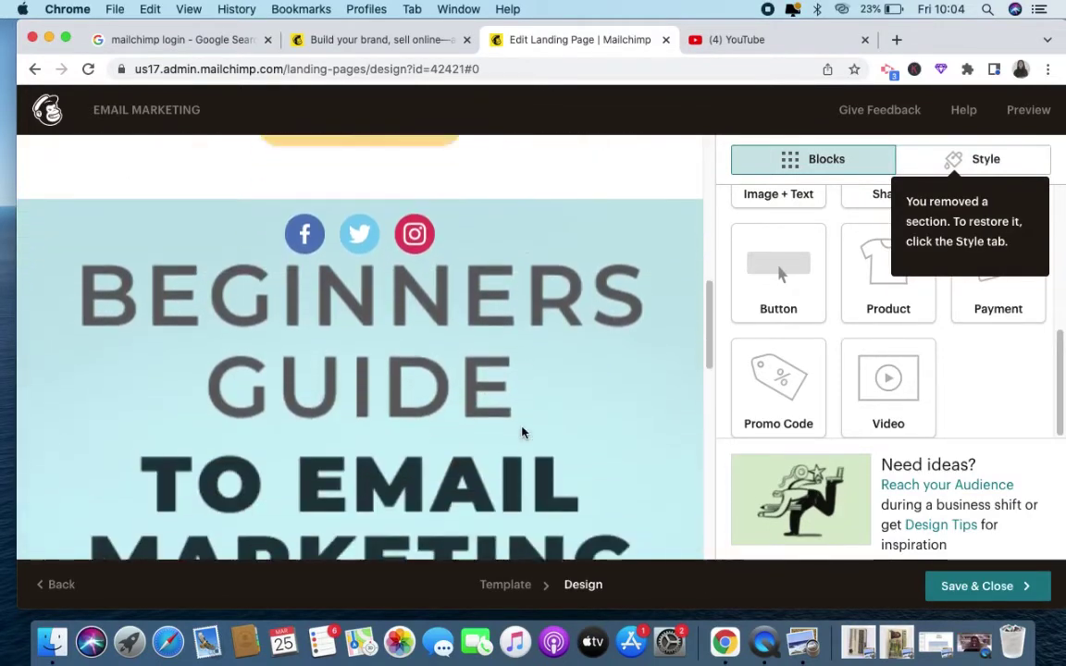
scroll(522, 432, down, 10)
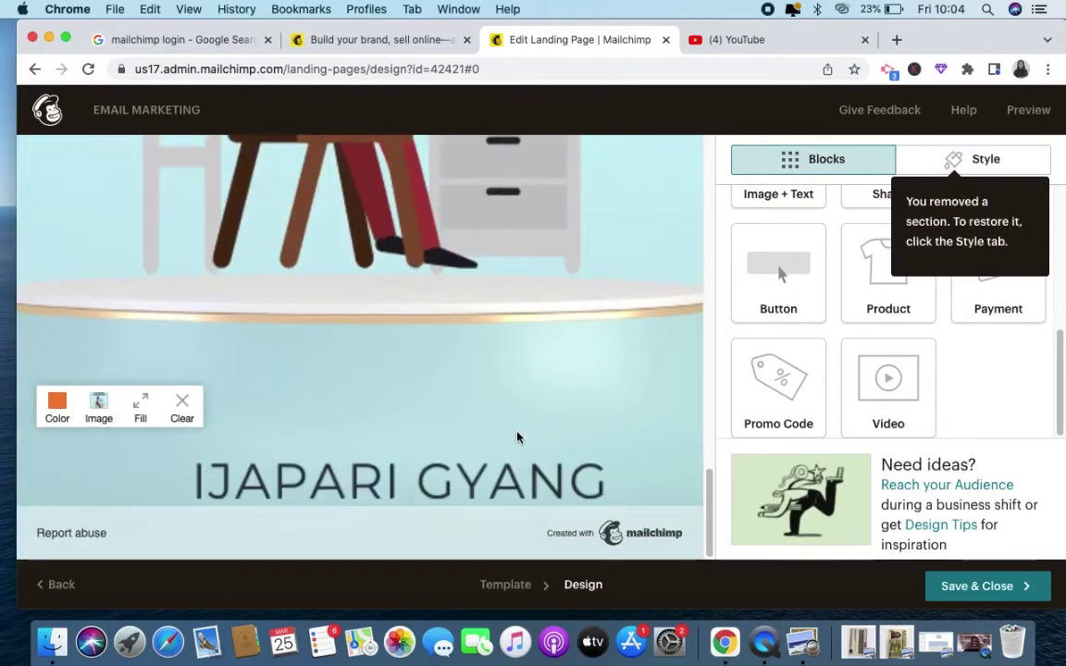
scroll(532, 398, up, 15)
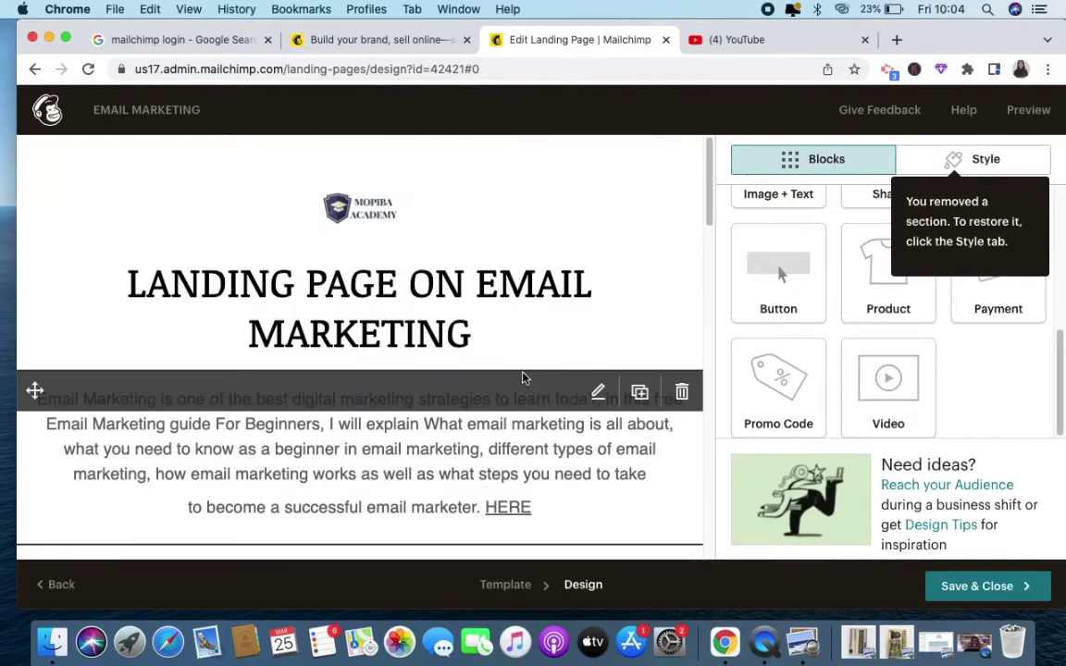
scroll(547, 527, down, 6)
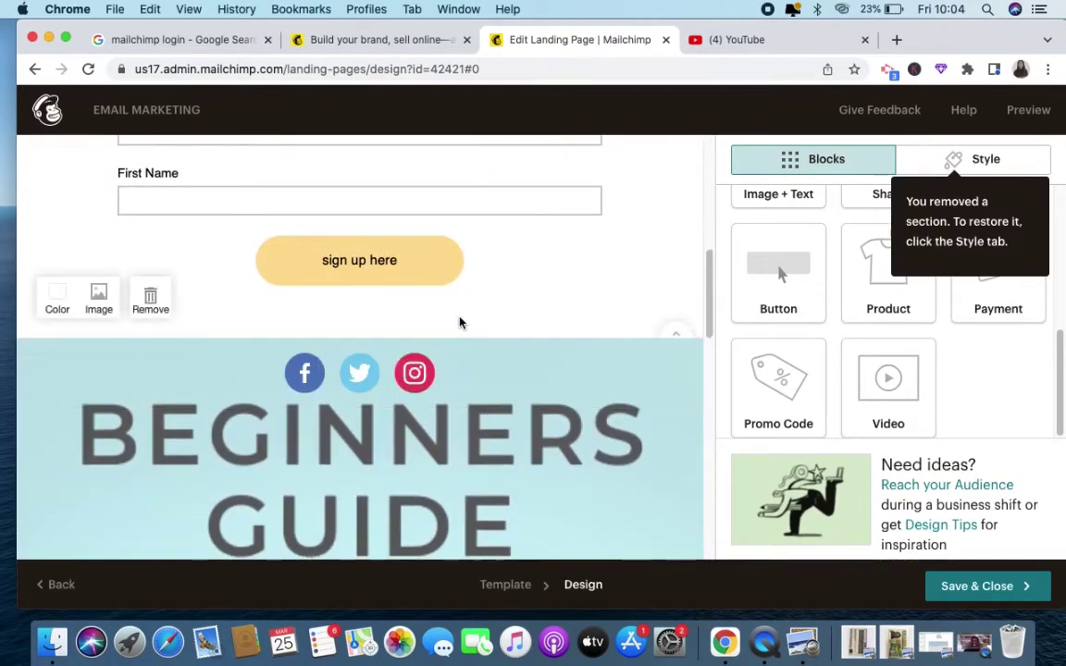
scroll(555, 417, up, 4)
scroll(588, 491, down, 4)
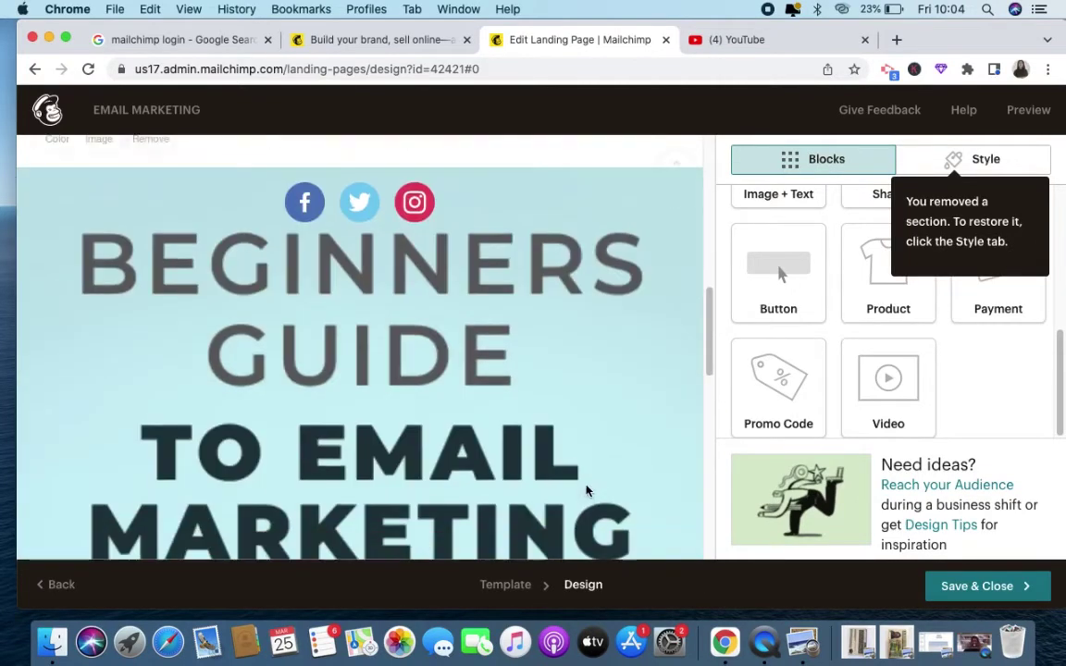
scroll(583, 490, up, 6)
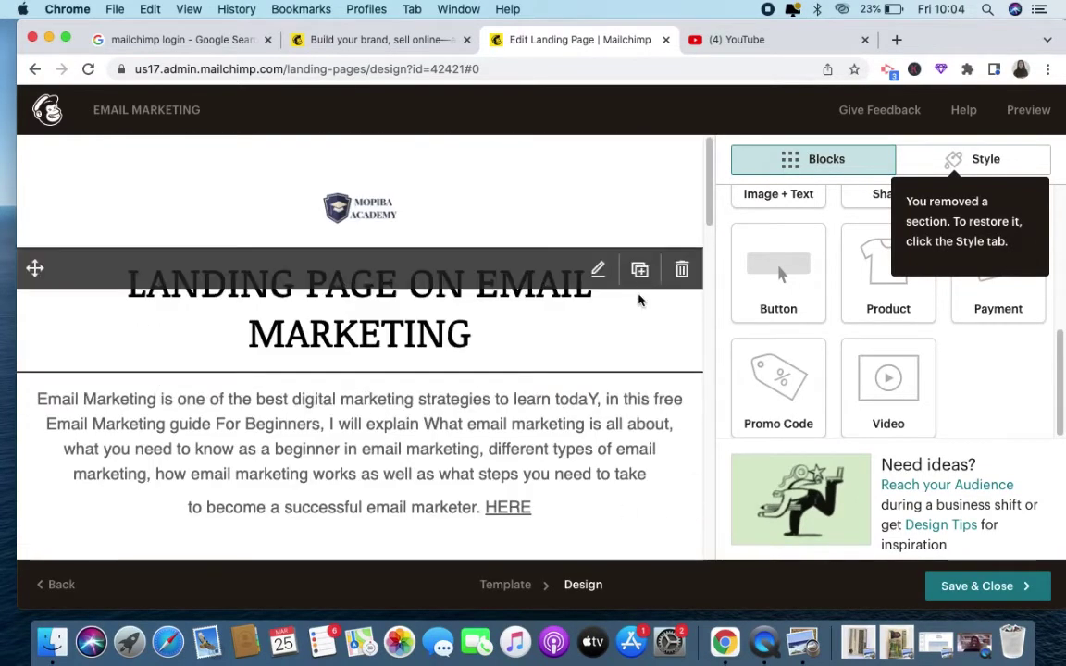
scroll(560, 368, down, 15)
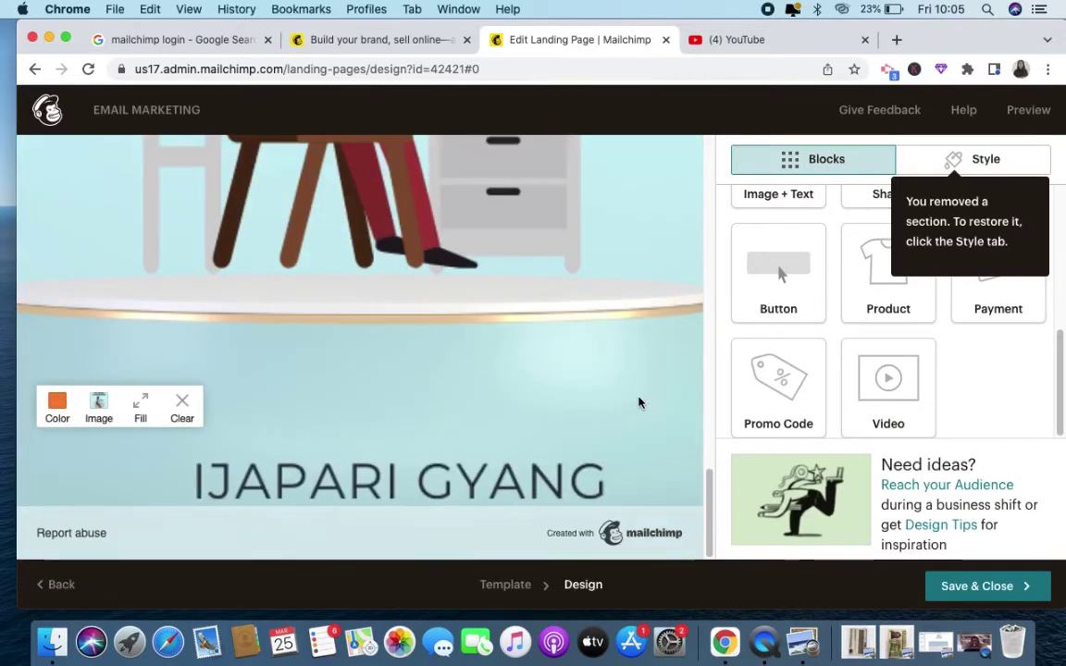
scroll(854, 399, up, 5)
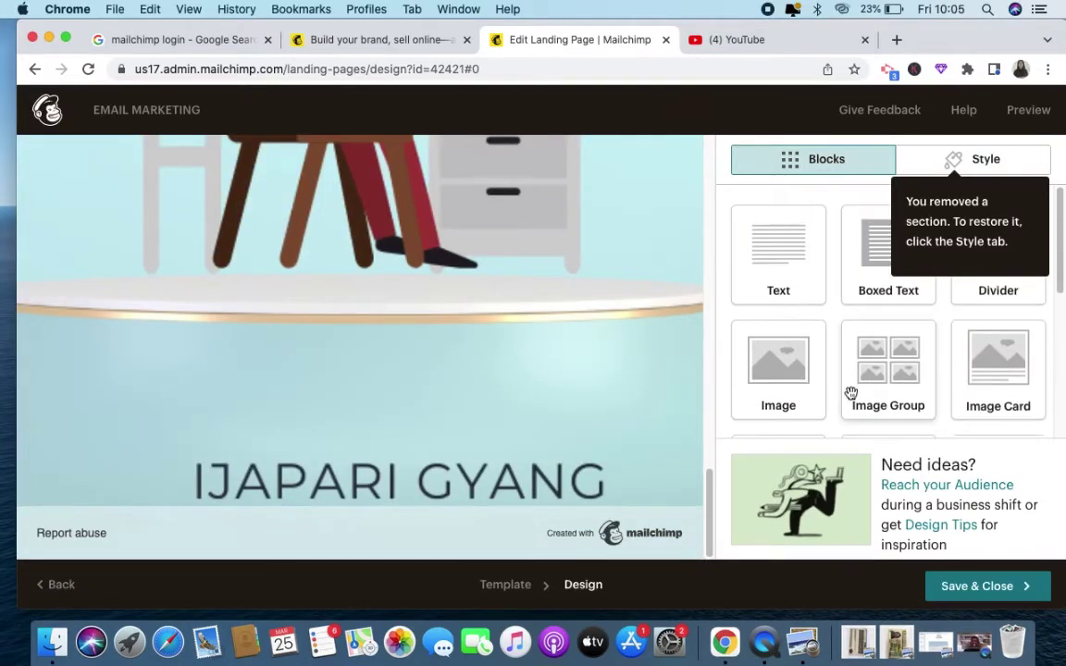
scroll(808, 297, down, 5)
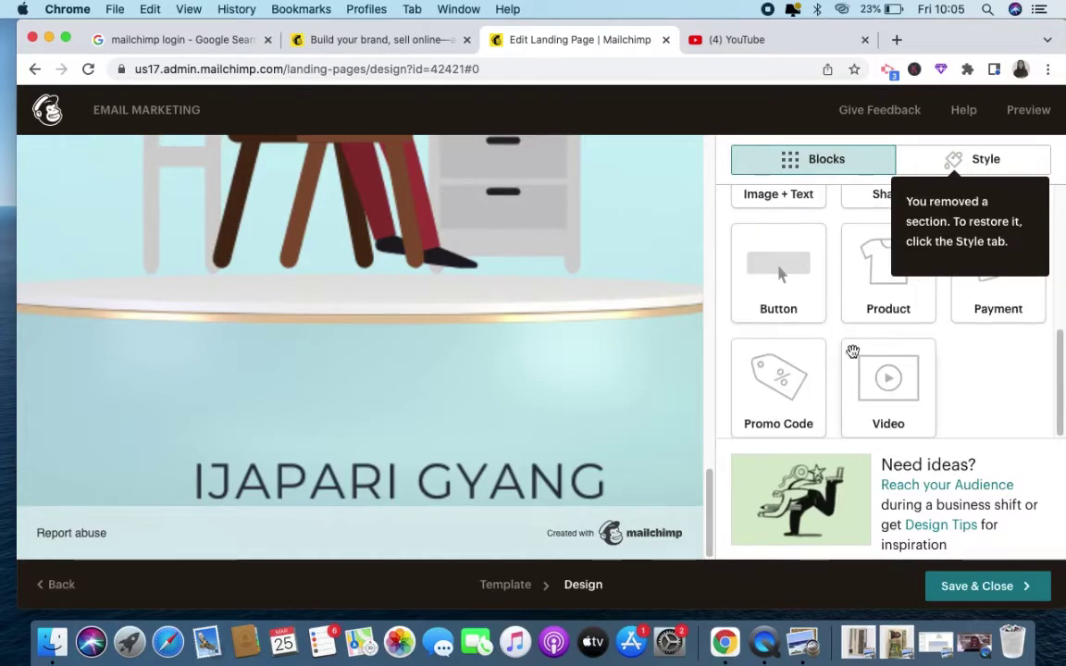
scroll(842, 388, up, 5)
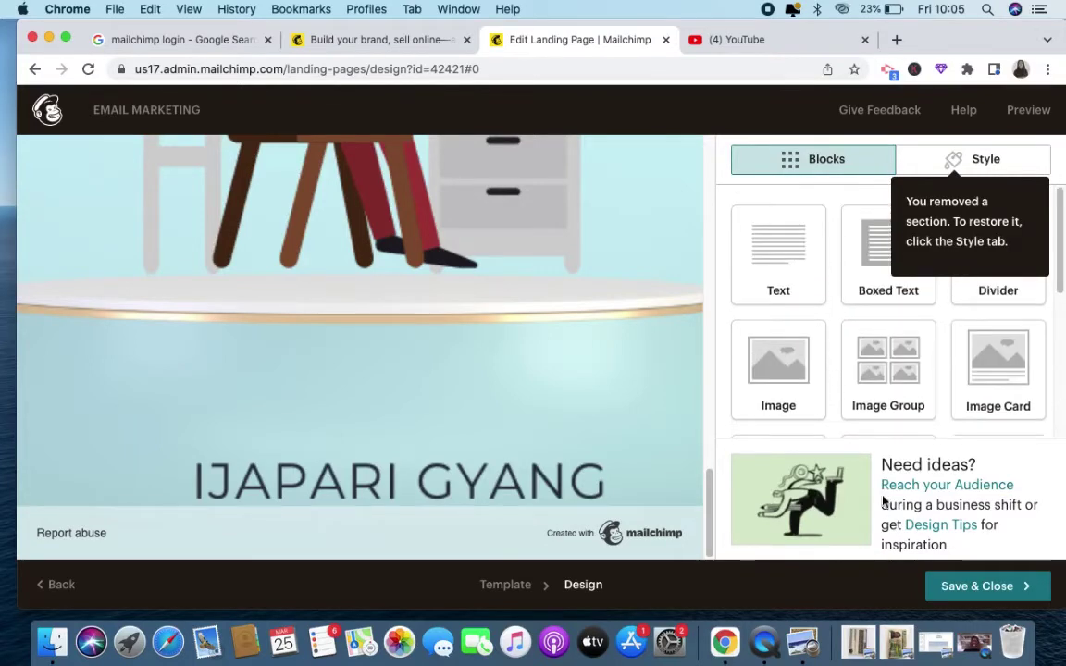
Save and close the landing page design, then publish it live
click(962, 589)
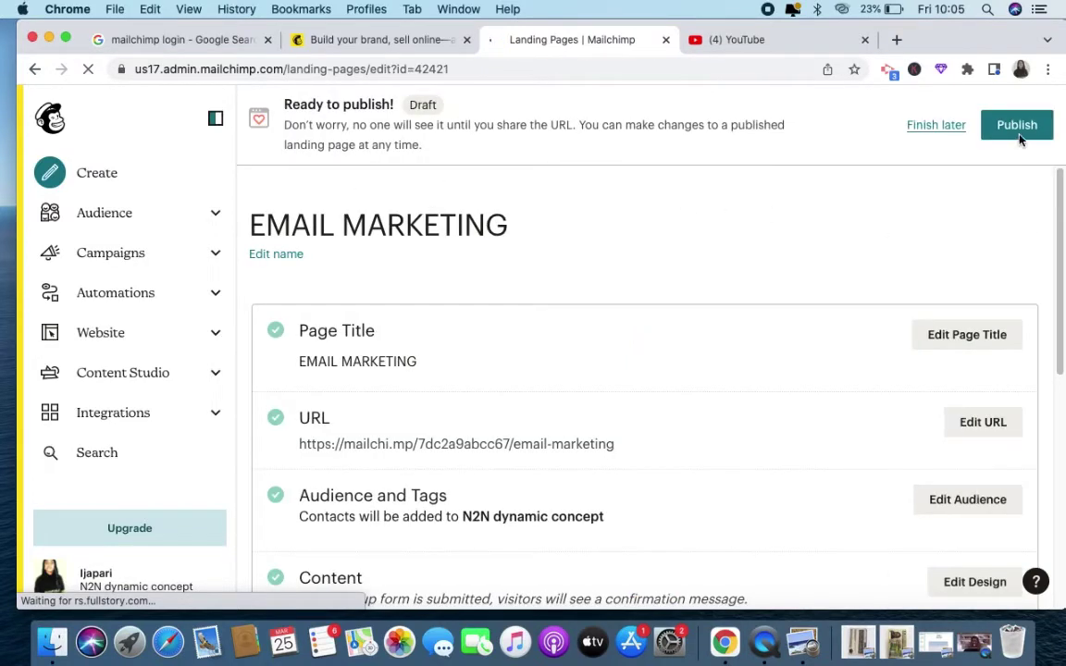
scroll(833, 330, down, 10)
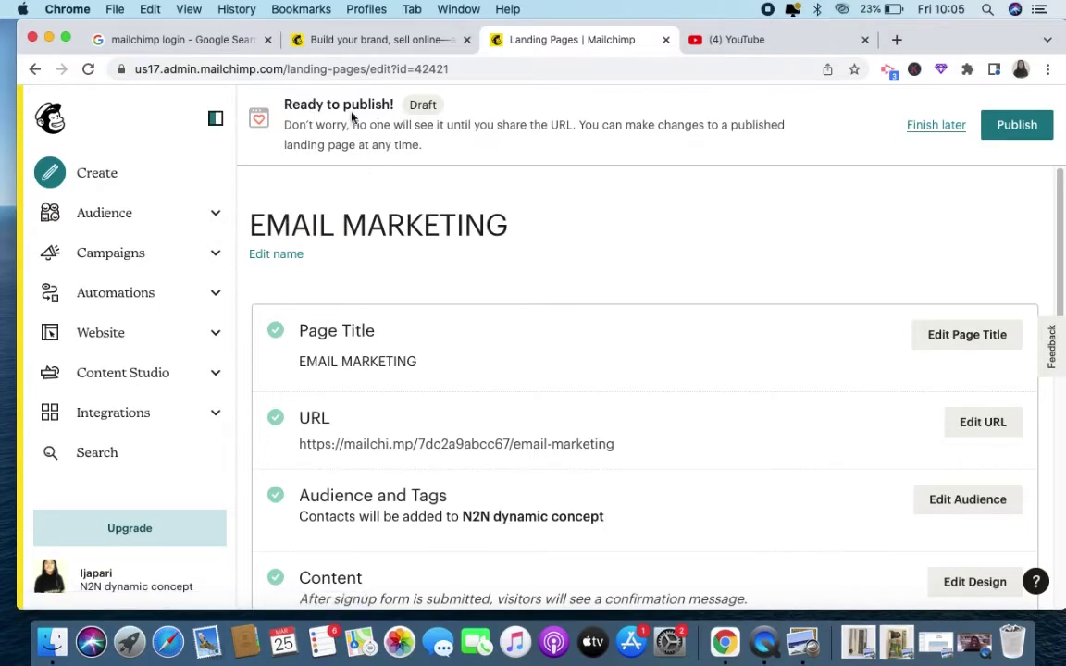
click(1015, 128)
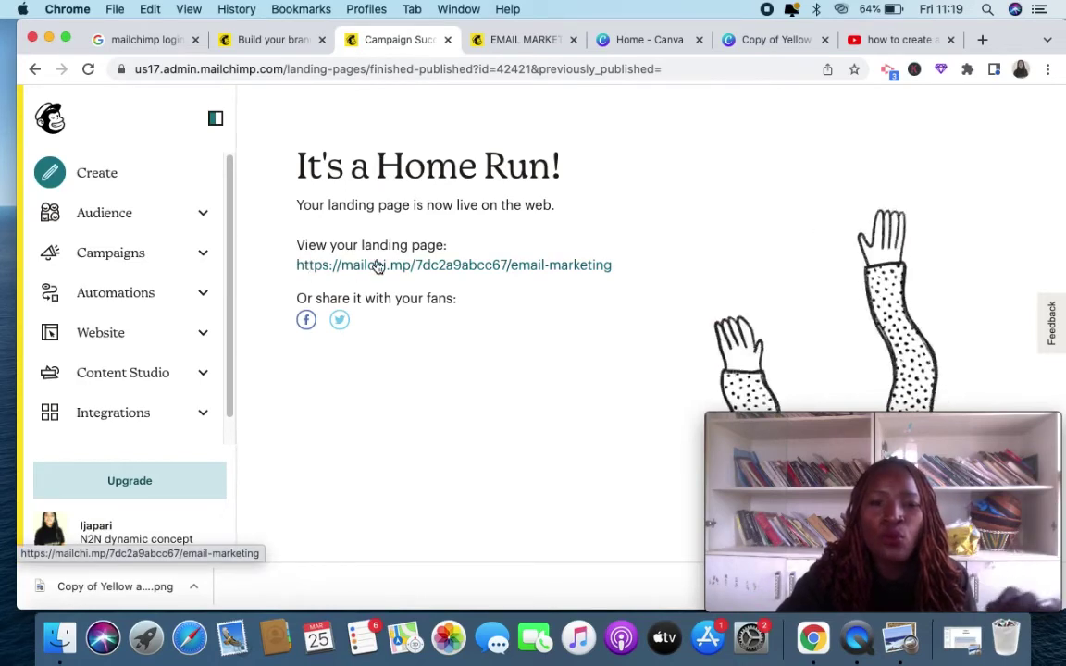
Open the live landing page and check that HERE leads to the YouTube channel
click(473, 269)
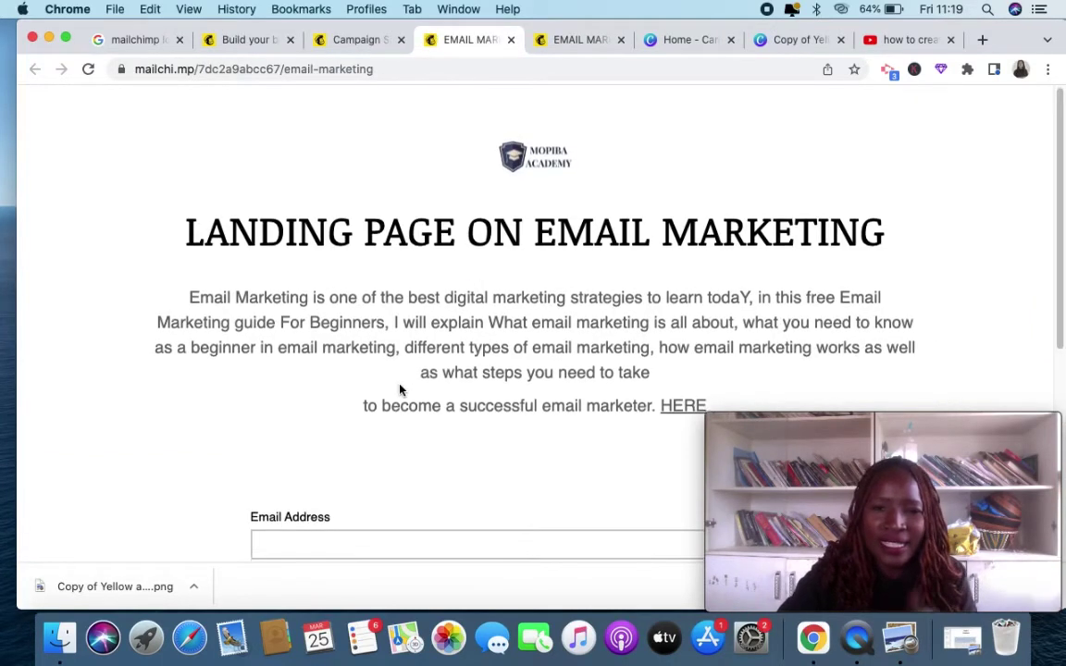
scroll(395, 381, down, 3)
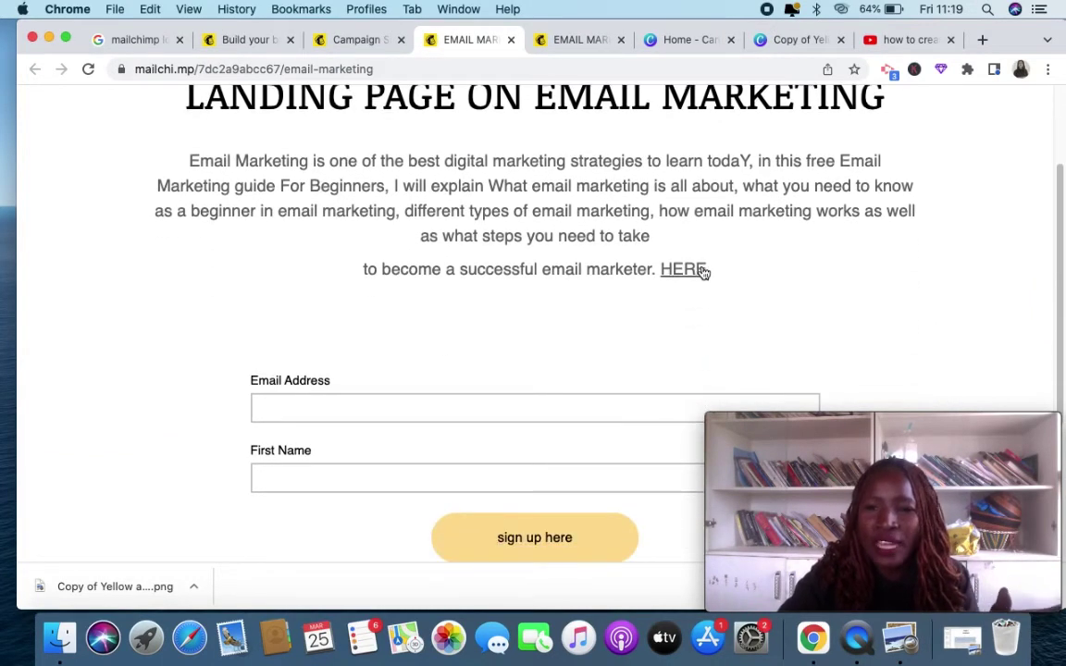
click(696, 270)
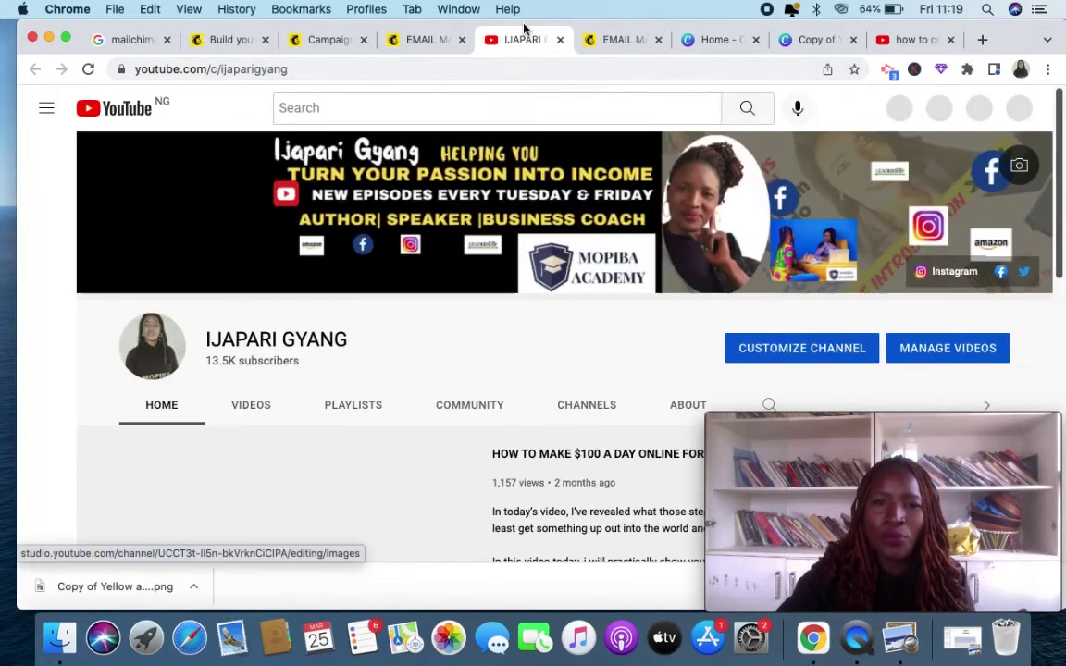
click(559, 40)
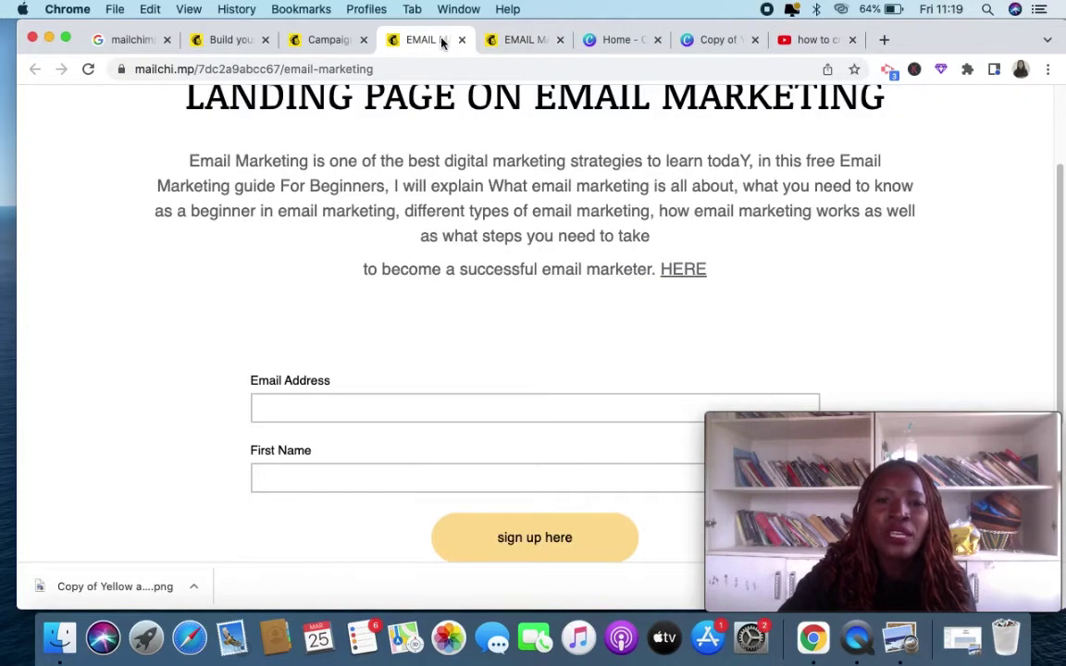
scroll(451, 371, down, 2)
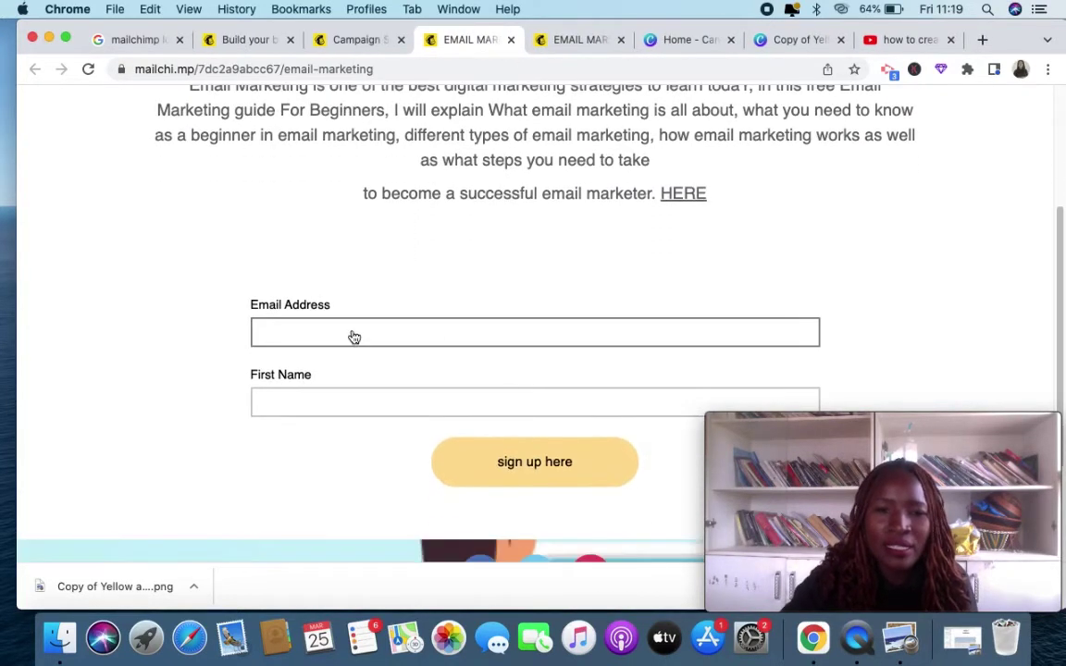
Autofill the email and first name, then submit a test signup via 'sign up here'
click(348, 332)
click(336, 387)
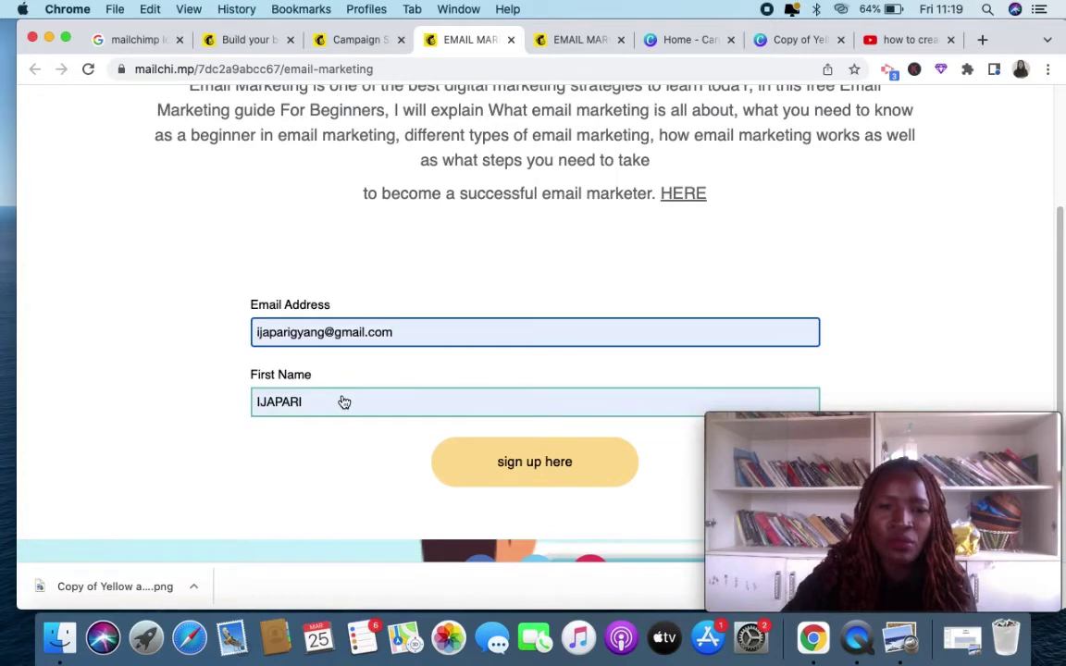
scroll(392, 399, down, 3)
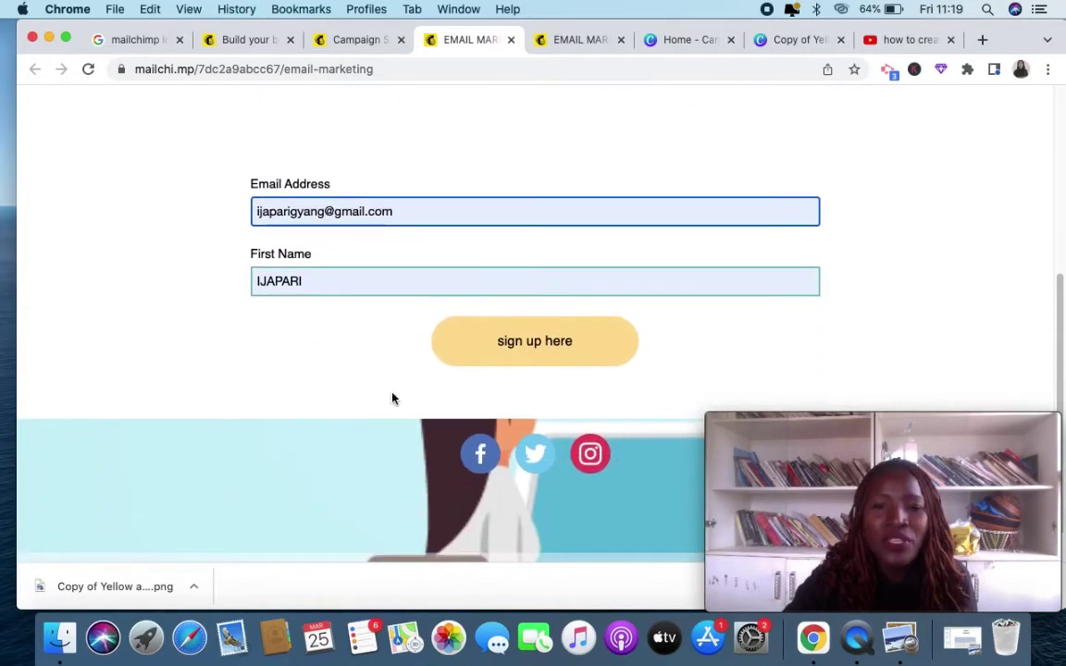
scroll(518, 382, down, 1)
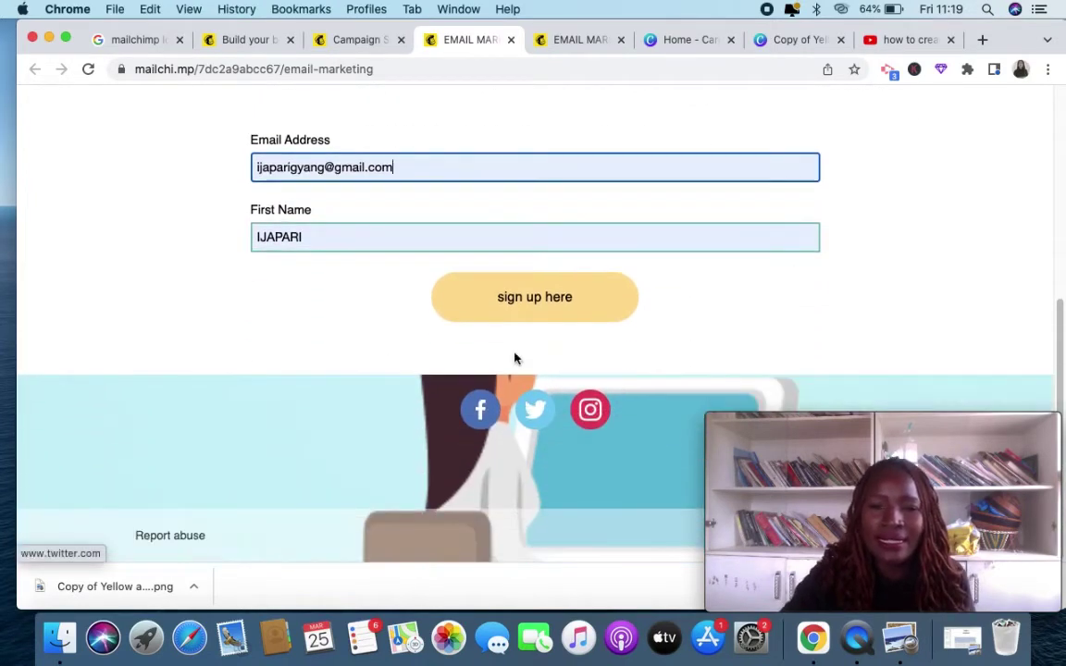
click(550, 297)
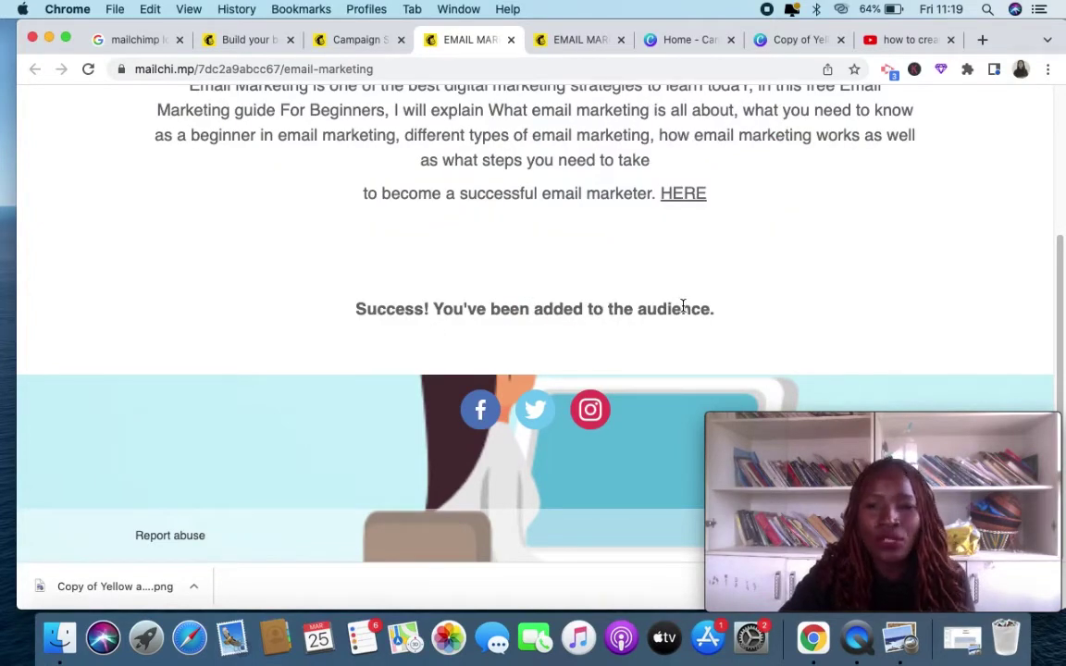
scroll(683, 306, up, 5)
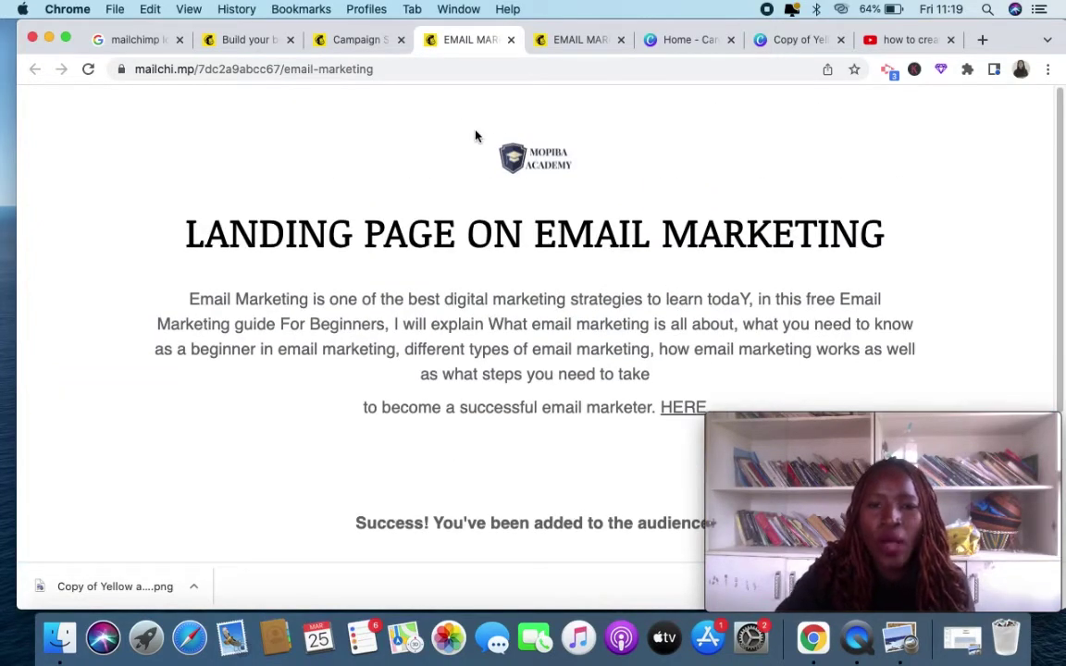